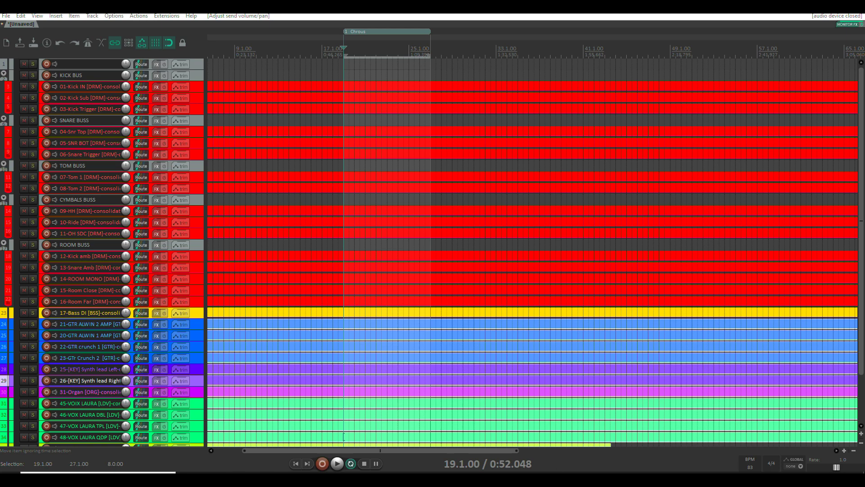
{"action": "left_click", "coordinate": [564, 478]}
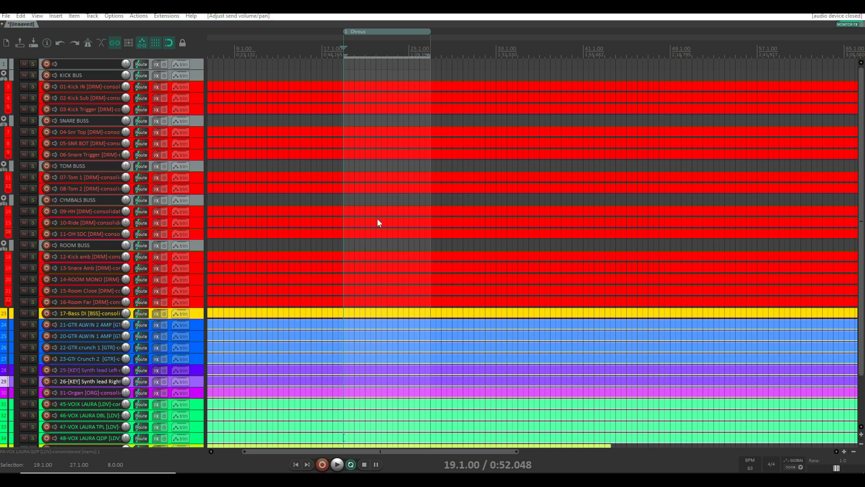
{"action": "left_click", "coordinate": [350, 99]}
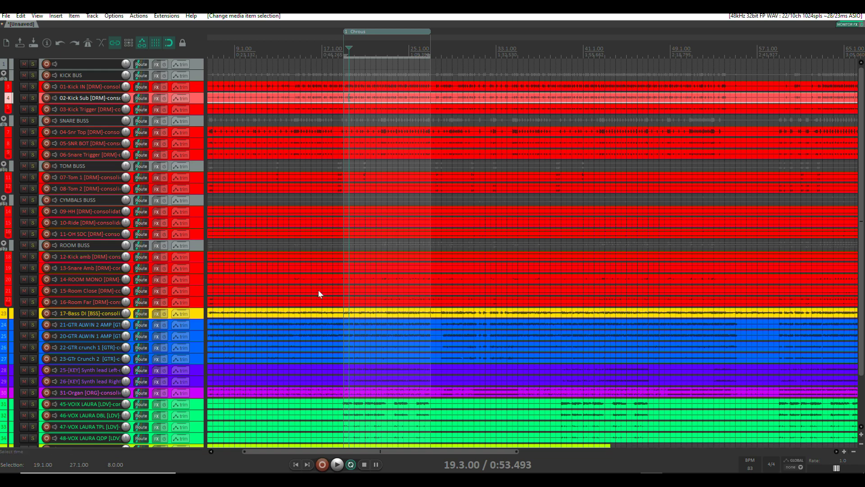
Listen briefly to track 24, the first blue guitar amp track, soloed, and release its solo
{"action": "scroll", "coordinate": [307, 325], "scroll_direction": "up", "scroll_amount": 5}
{"action": "scroll", "coordinate": [307, 326], "scroll_direction": "up", "scroll_amount": 2}
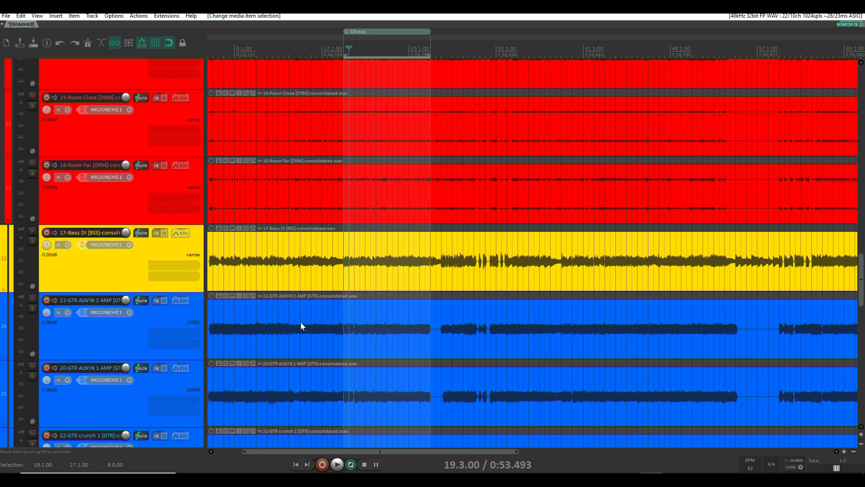
{"action": "left_click", "coordinate": [33, 309]}
{"action": "key", "text": "space"}
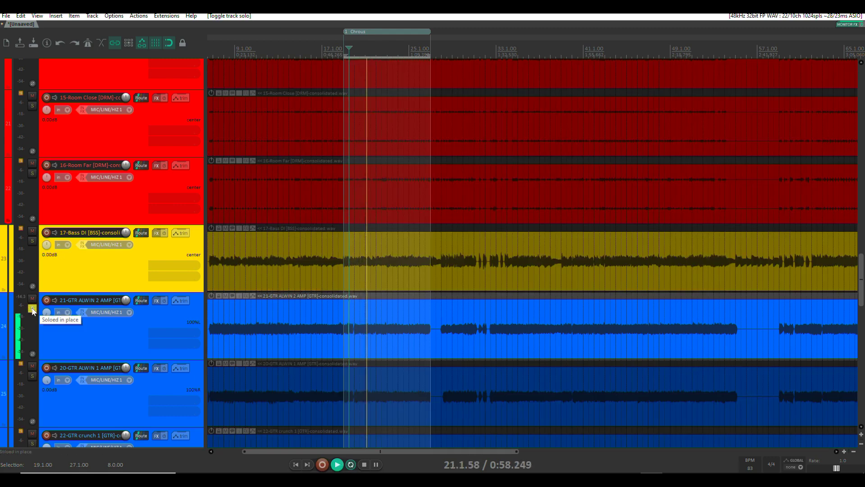
{"action": "key", "text": "space"}
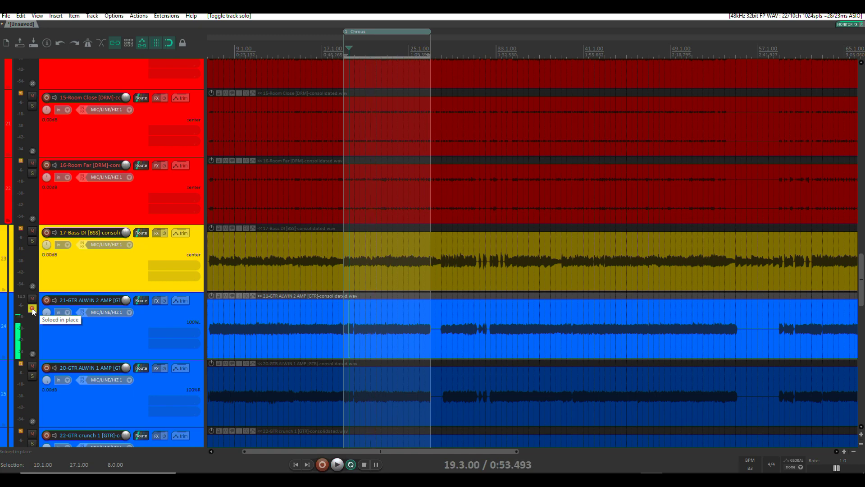
{"action": "left_click", "coordinate": [32, 309]}
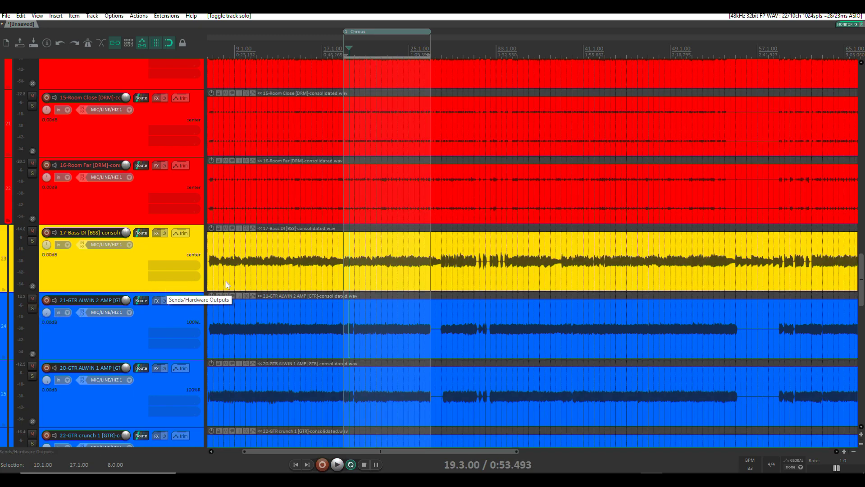
Return the edit cursor to the start of the Chorus region and play the full mix there
{"action": "scroll", "coordinate": [328, 267], "scroll_direction": "down", "scroll_amount": 3}
{"action": "scroll", "coordinate": [328, 267], "scroll_direction": "down", "scroll_amount": 4}
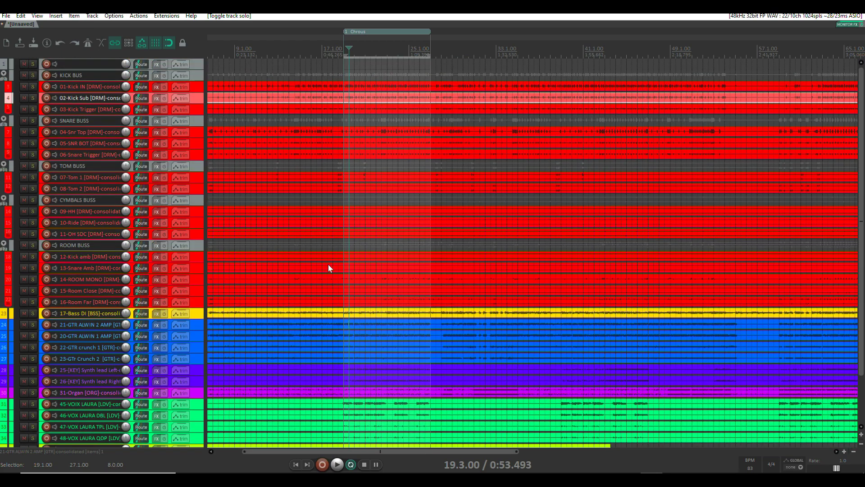
{"action": "scroll", "coordinate": [328, 265], "scroll_direction": "up", "scroll_amount": 6}
{"action": "scroll", "coordinate": [328, 268], "scroll_direction": "up", "scroll_amount": 3}
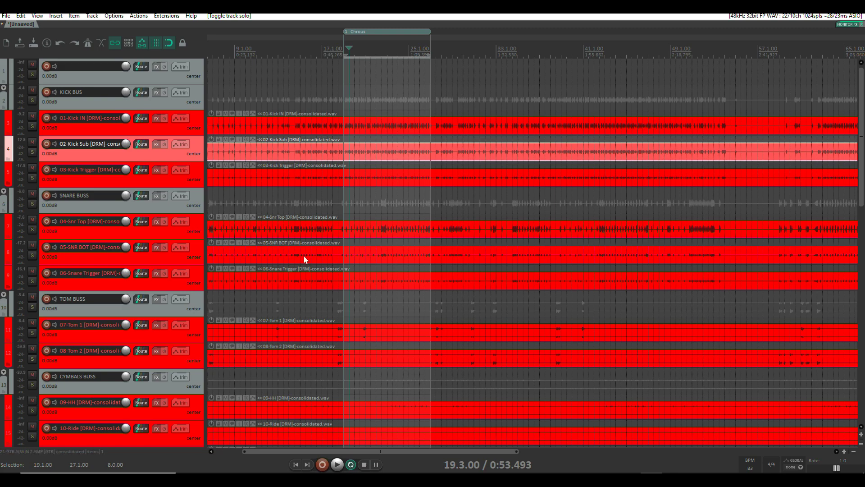
{"action": "scroll", "coordinate": [304, 255], "scroll_direction": "down", "scroll_amount": 15}
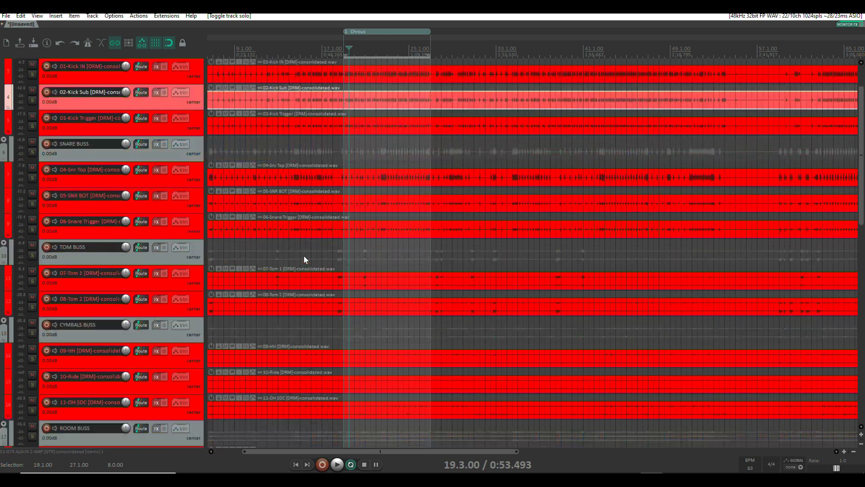
{"action": "scroll", "coordinate": [304, 256], "scroll_direction": "up", "scroll_amount": 15}
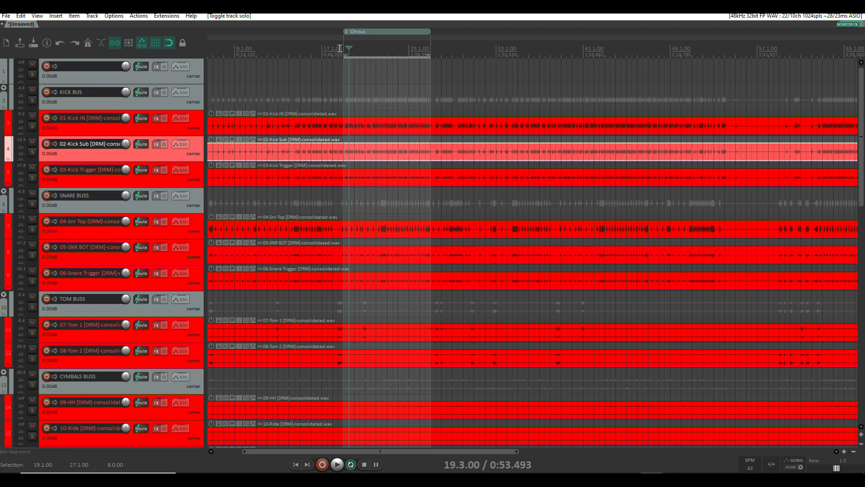
{"action": "left_click", "coordinate": [362, 31]}
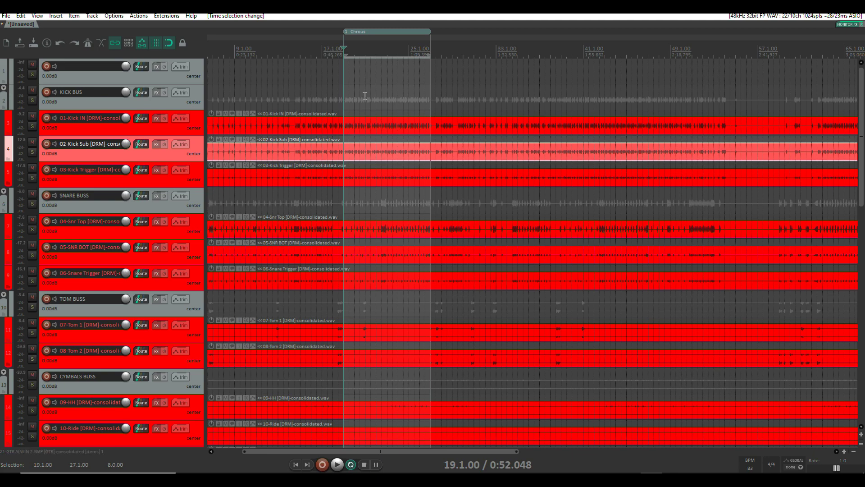
{"action": "key", "text": "space"}
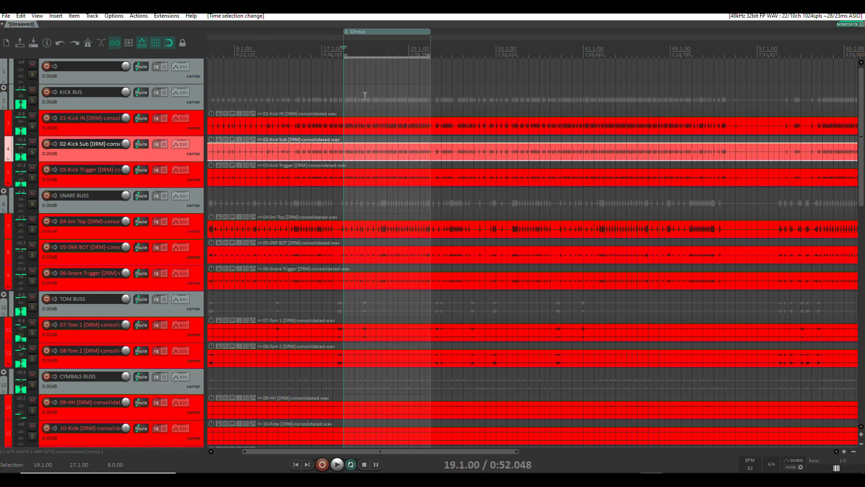
Examine the channels across the whole session in the mixer, and hide the mixer again
{"action": "key", "text": "ctrl+m"}
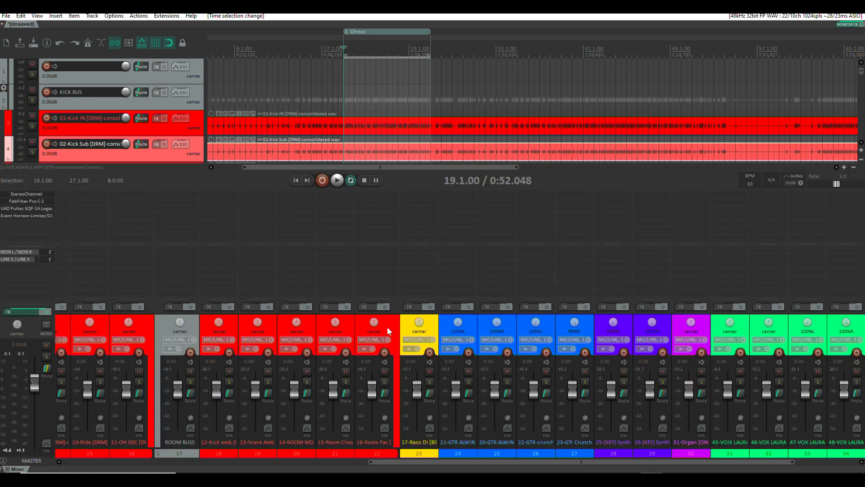
{"action": "scroll", "coordinate": [387, 330], "scroll_direction": "left", "scroll_amount": 10}
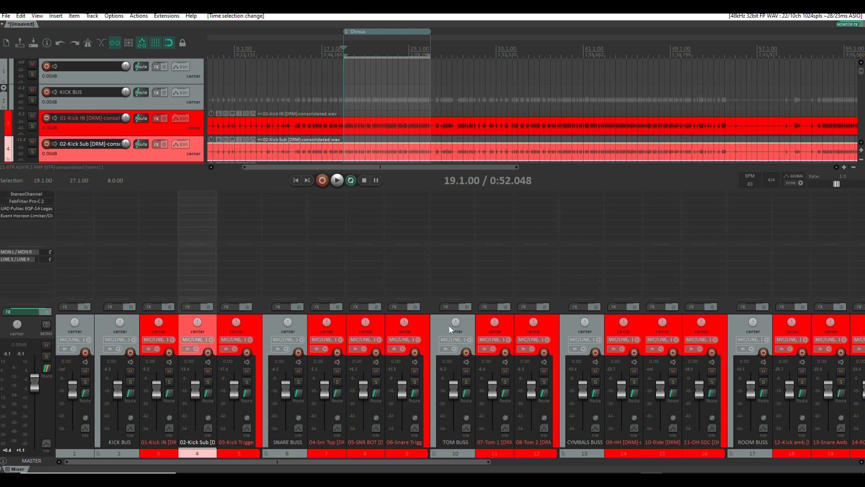
{"action": "scroll", "coordinate": [719, 328], "scroll_direction": "right", "scroll_amount": 8}
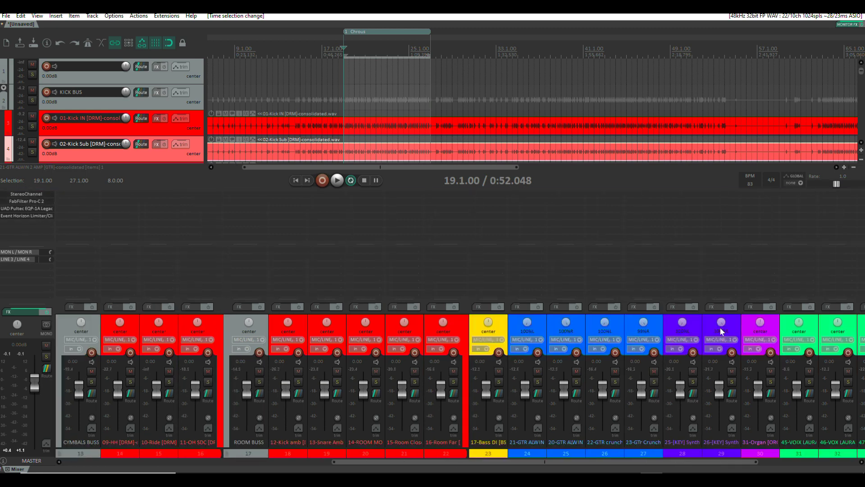
{"action": "scroll", "coordinate": [720, 328], "scroll_direction": "left", "scroll_amount": 8}
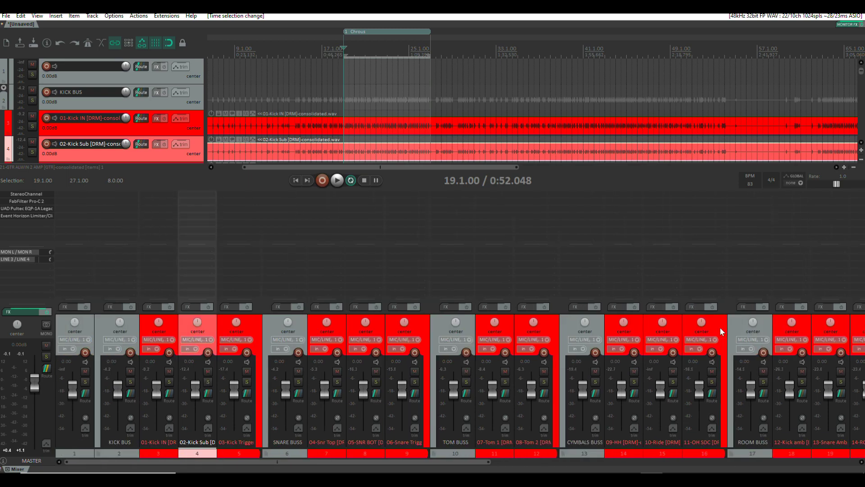
{"action": "key", "text": "ctrl+m"}
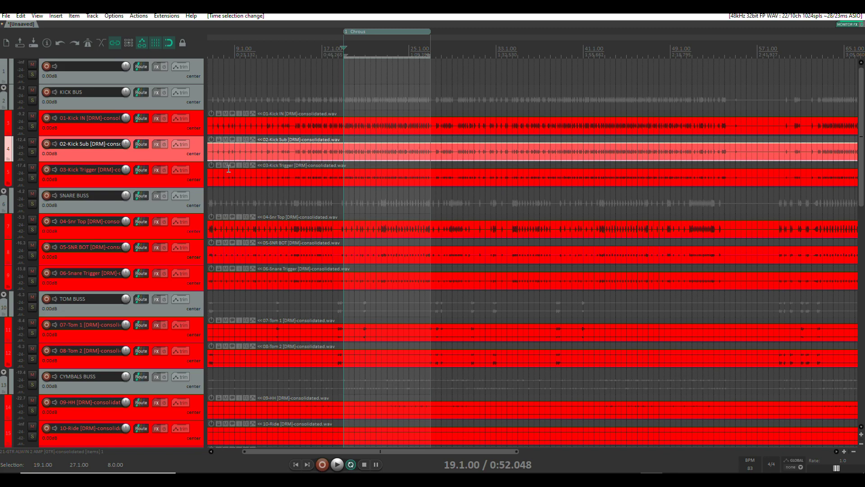
Solo the KICK BUS and listen to its unprocessed sound over the chorus
{"action": "left_click", "coordinate": [31, 99]}
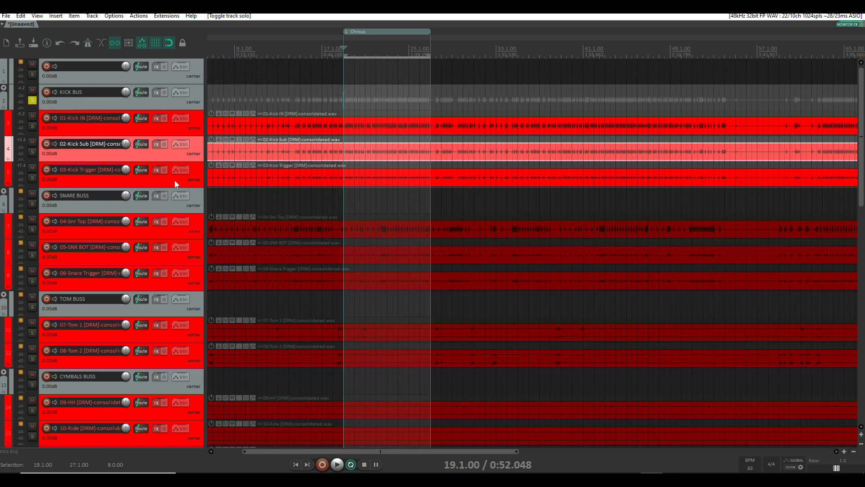
{"action": "key", "text": "space"}
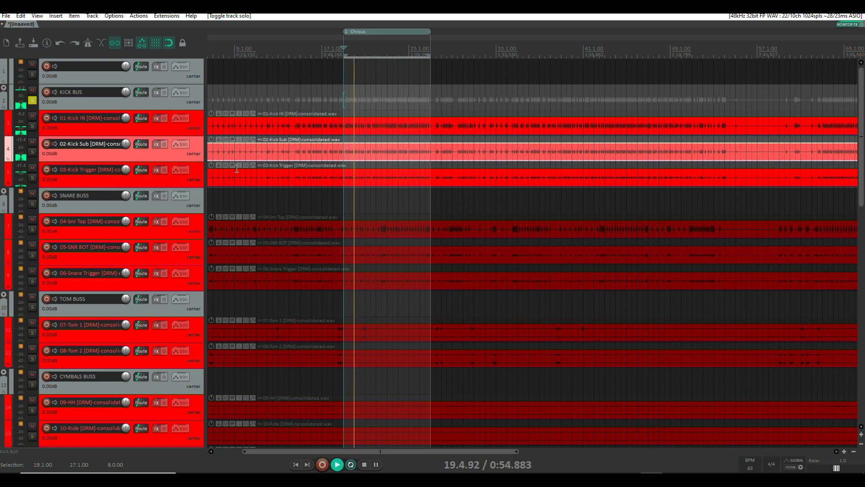
{"action": "key", "text": "space"}
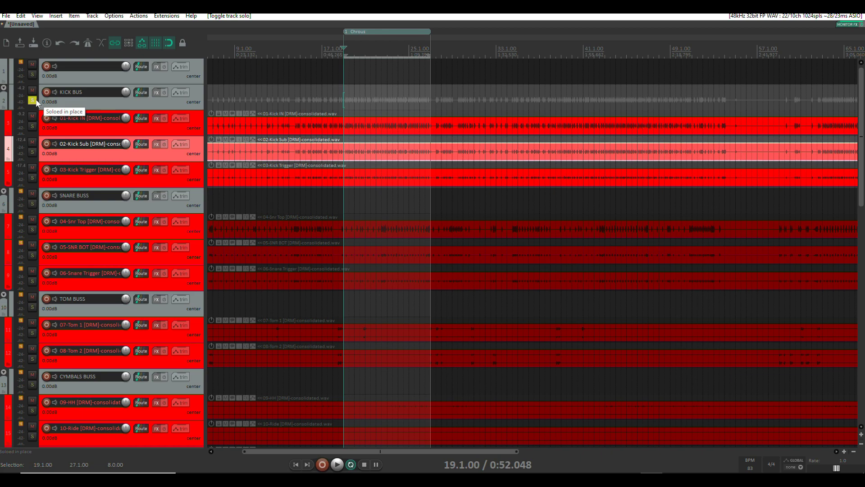
Add the JS: Multi Waveshaper effect to the KICK BUS, finding it with the filter "wave"
{"action": "left_click", "coordinate": [157, 93]}
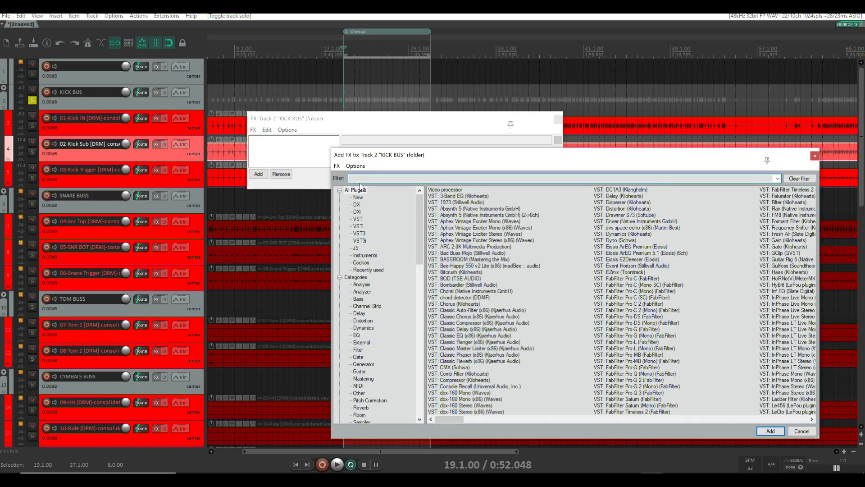
{"action": "type", "text": "wave"}
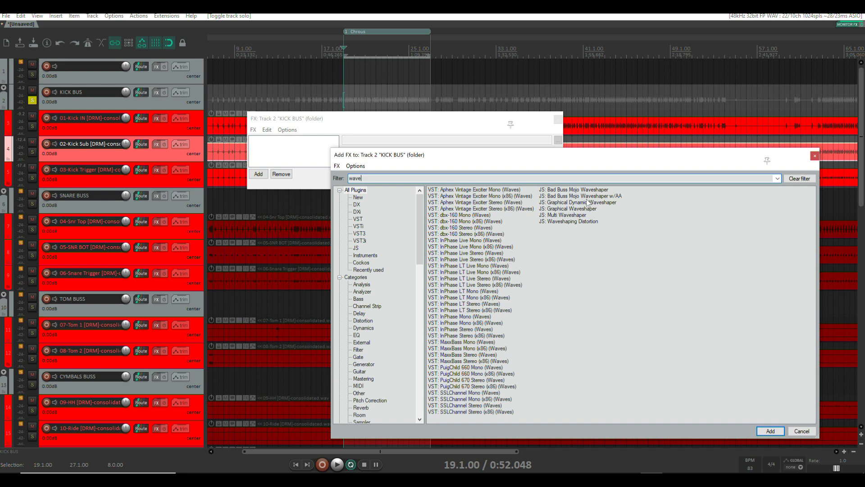
{"action": "left_click_drag", "start_coordinate": [564, 216], "coordinate": [299, 156]}
{"action": "left_click", "coordinate": [815, 156]}
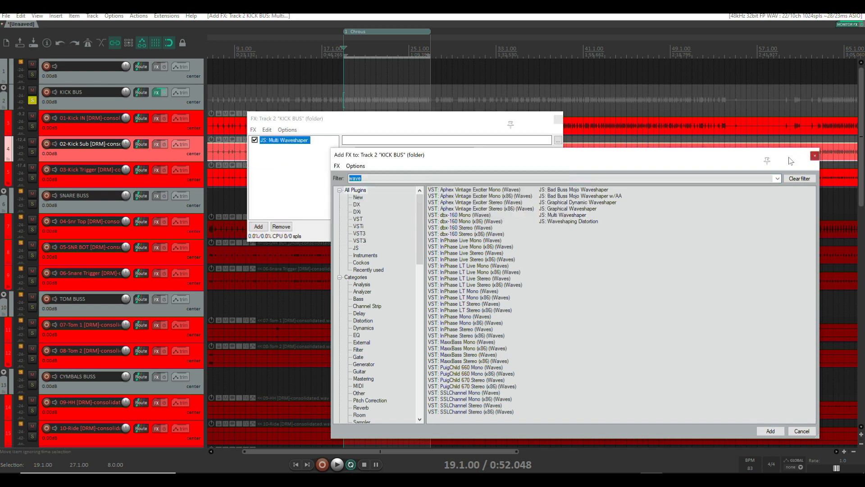
Place the KICK BUS effects window below the kick tracks and set the Multi Waveshaper's Limiter to Off
{"action": "left_click_drag", "start_coordinate": [414, 120], "coordinate": [368, 166]}
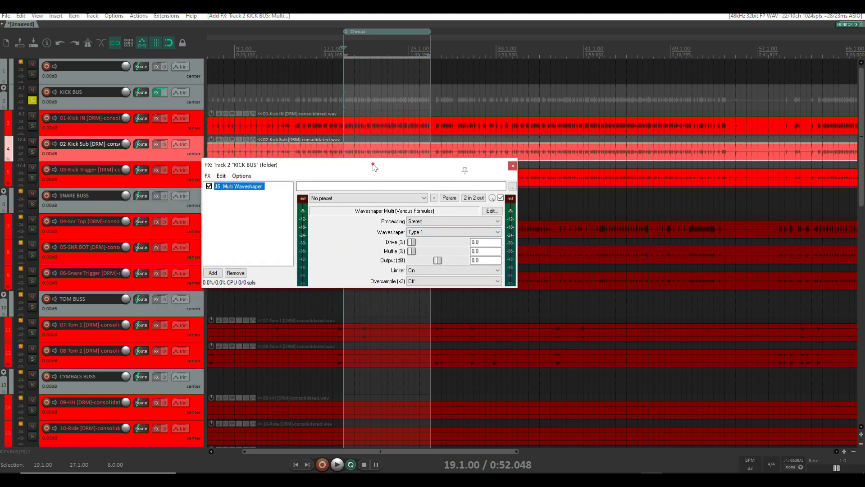
{"action": "left_click_drag", "start_coordinate": [376, 167], "coordinate": [378, 200]}
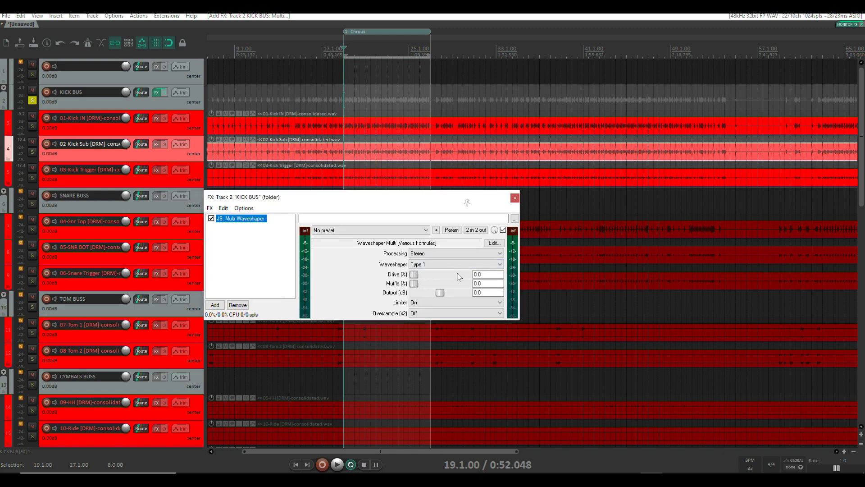
{"action": "left_click", "coordinate": [419, 302]}
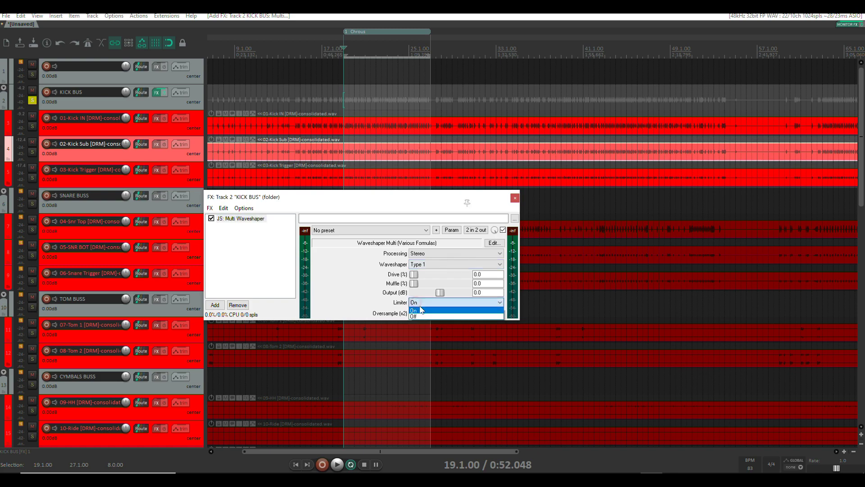
{"action": "left_click", "coordinate": [418, 315]}
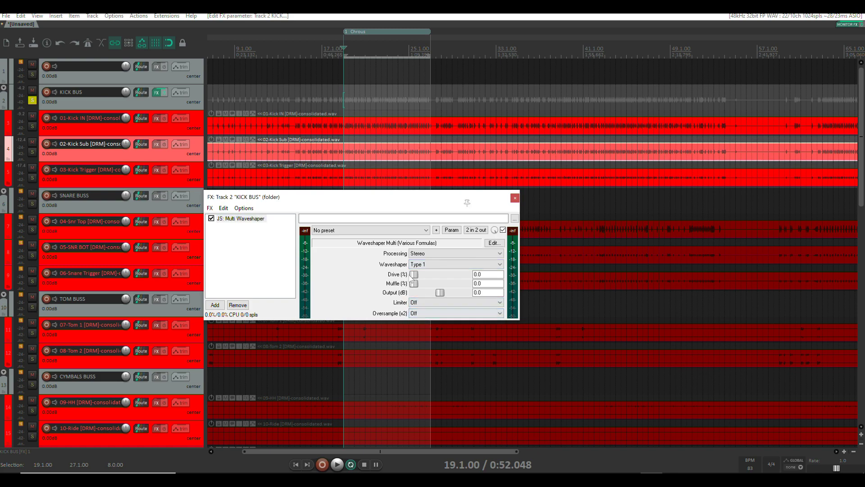
While auditioning the kick, set the Multi Waveshaper's Drive to about 59.8% and its Output to -3.0 dB
{"action": "key", "text": "space"}
{"action": "left_click_drag", "start_coordinate": [412, 278], "coordinate": [438, 296]}
{"action": "key", "text": "space"}
{"action": "key", "text": "space"}
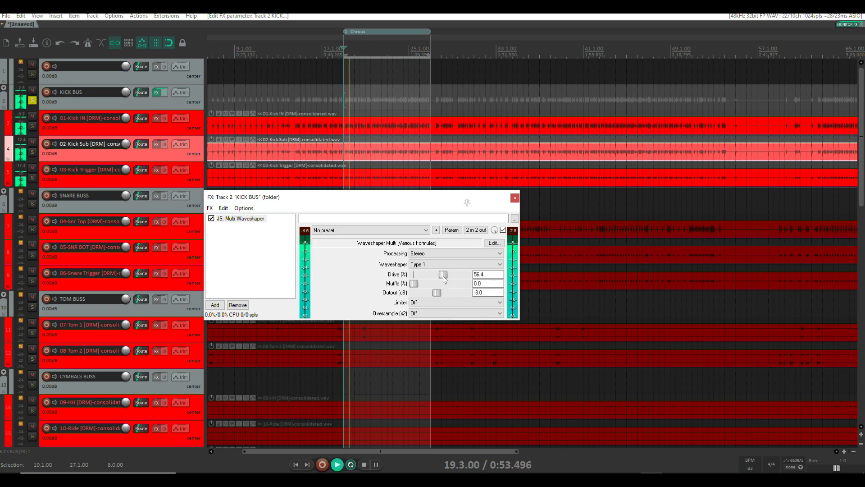
{"action": "left_click", "coordinate": [444, 275]}
{"action": "left_click_drag", "start_coordinate": [443, 275], "coordinate": [445, 275]}
{"action": "key", "text": "space"}
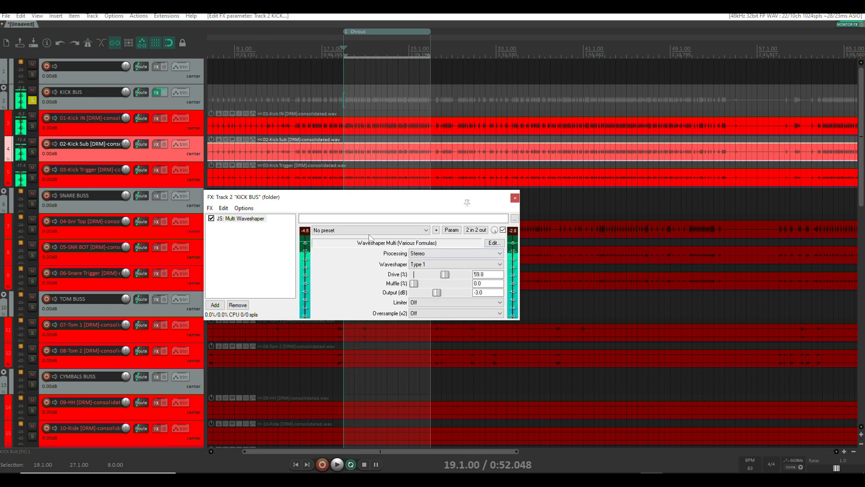
Compare the soloed kick with the Multi Waveshaper enabled and bypassed during chorus playback
{"action": "key", "text": "space"}
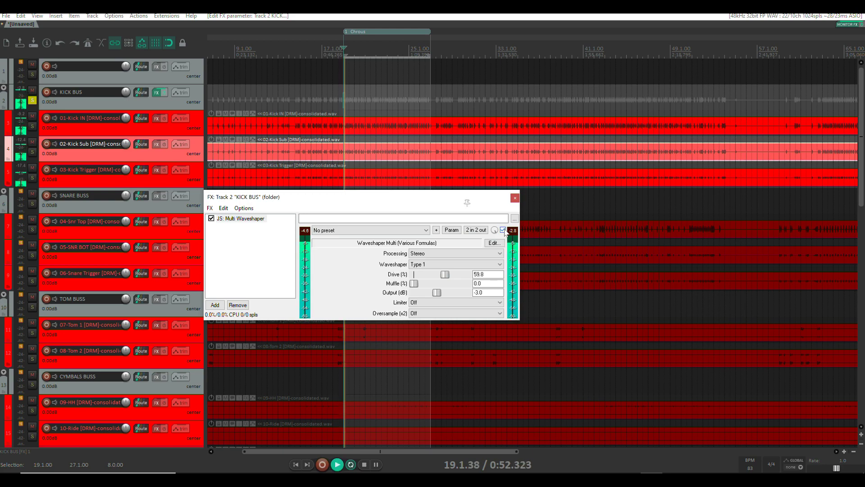
{"action": "left_click", "coordinate": [503, 230]}
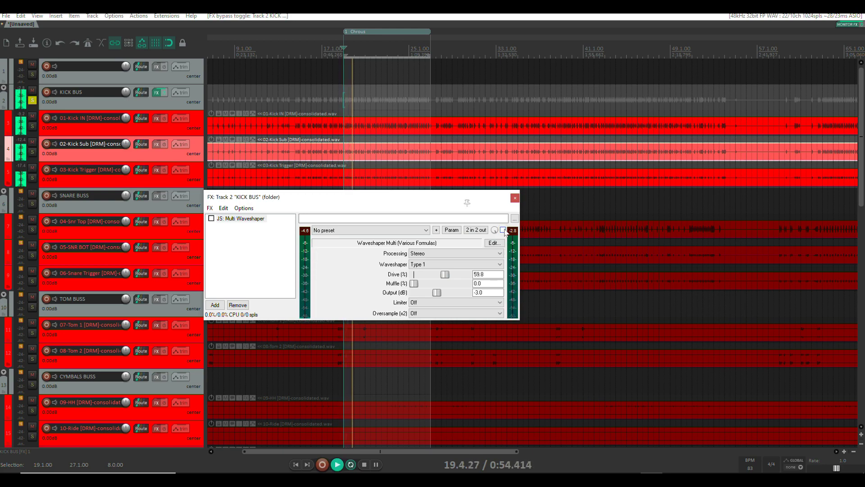
{"action": "left_click", "coordinate": [503, 231]}
{"action": "key", "text": "space"}
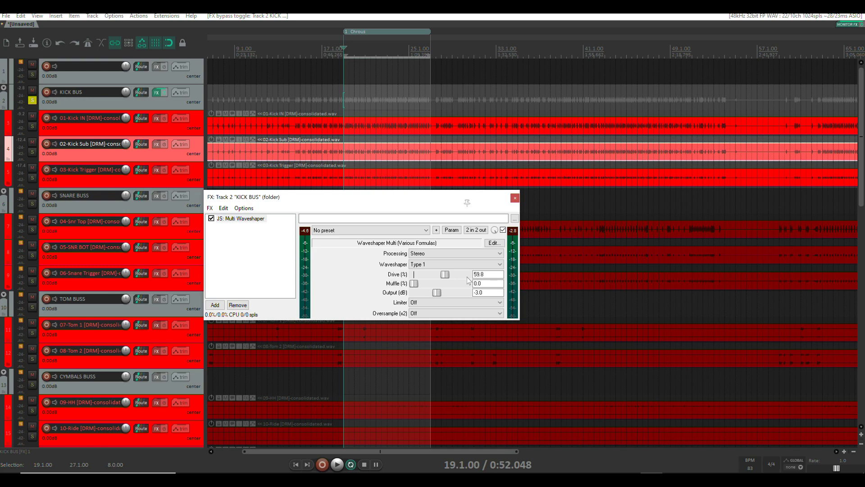
{"action": "key", "text": "space"}
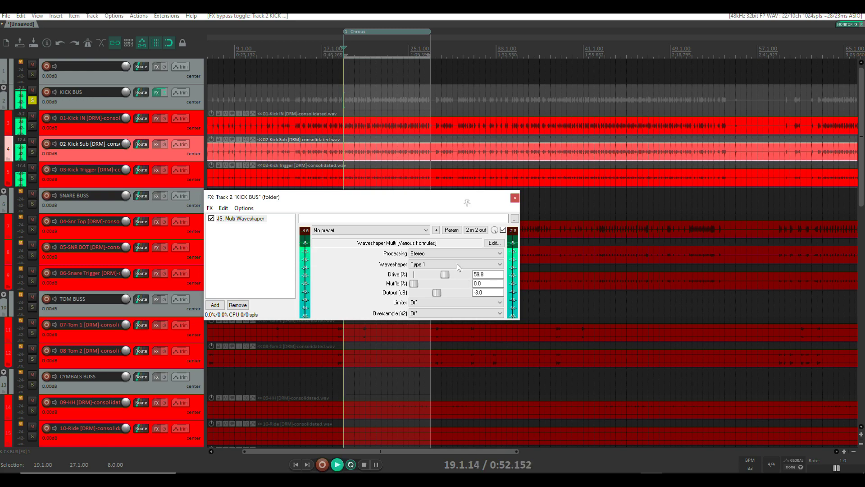
{"action": "left_click", "coordinate": [503, 229]}
{"action": "key", "text": "space"}
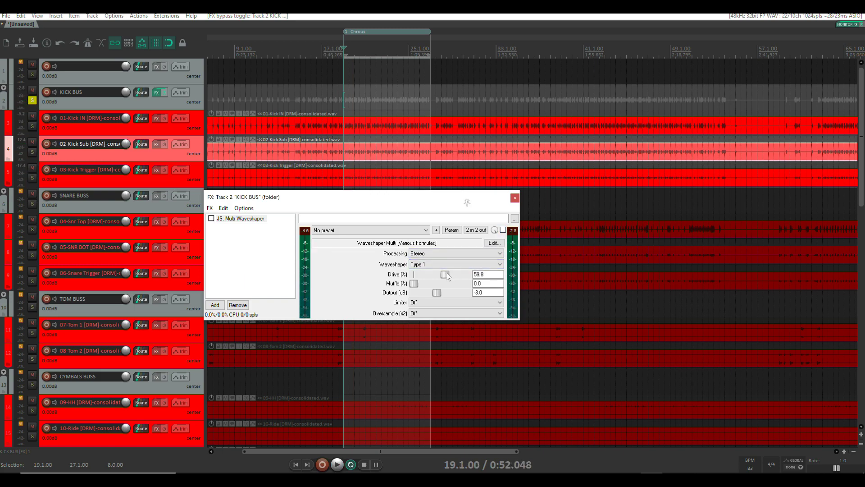
Raise the Multi Waveshaper's Drive to about 75.15%, with the effect enabled, and play the kick
{"action": "left_click_drag", "start_coordinate": [447, 275], "coordinate": [457, 280]}
{"action": "left_click", "coordinate": [502, 230]}
{"action": "key", "text": "space"}
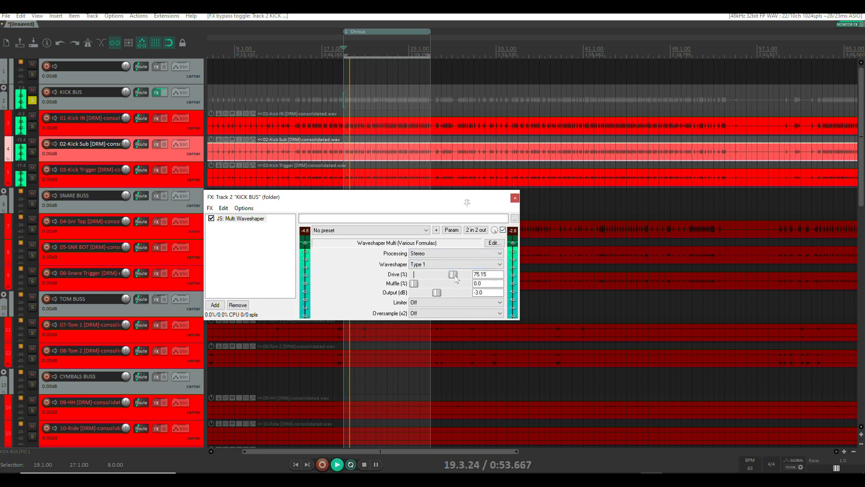
Raise the Multi Waveshaper's Drive to about 87.95%, lower its Output to about -5.15 dB, and compare it enabled and bypassed during playback
{"action": "key", "text": "space"}
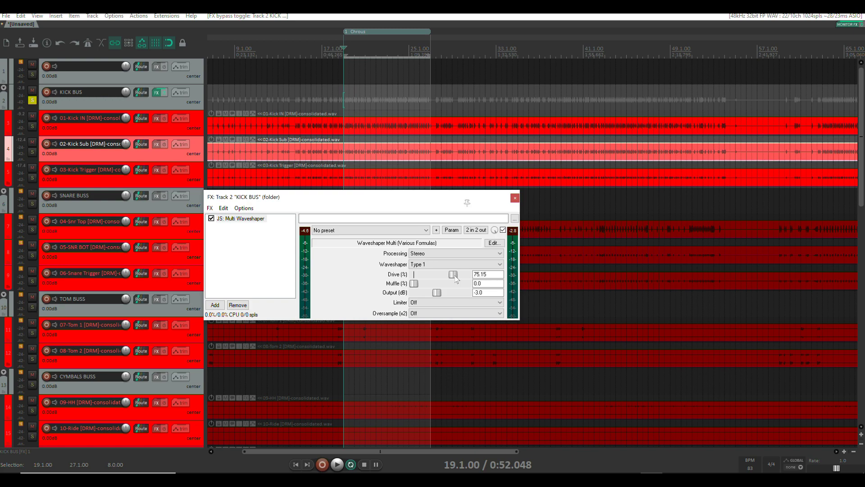
{"action": "left_click_drag", "start_coordinate": [455, 278], "coordinate": [436, 293]}
{"action": "key", "text": "space"}
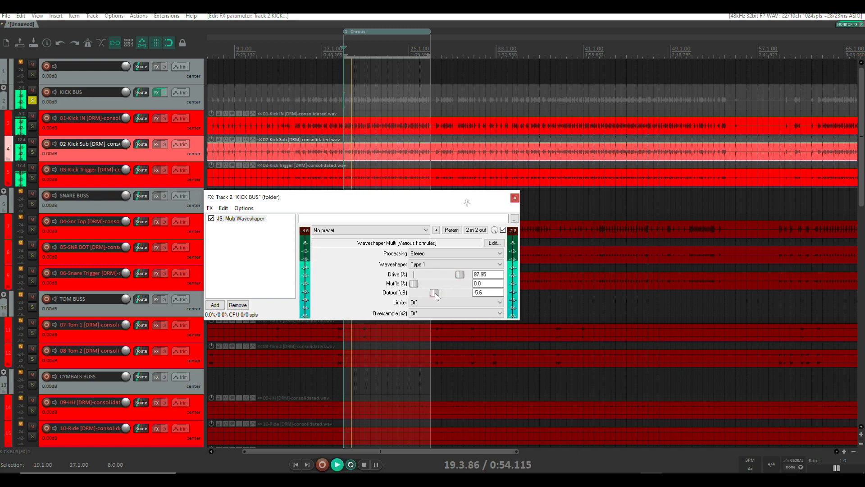
{"action": "left_click", "coordinate": [503, 230]}
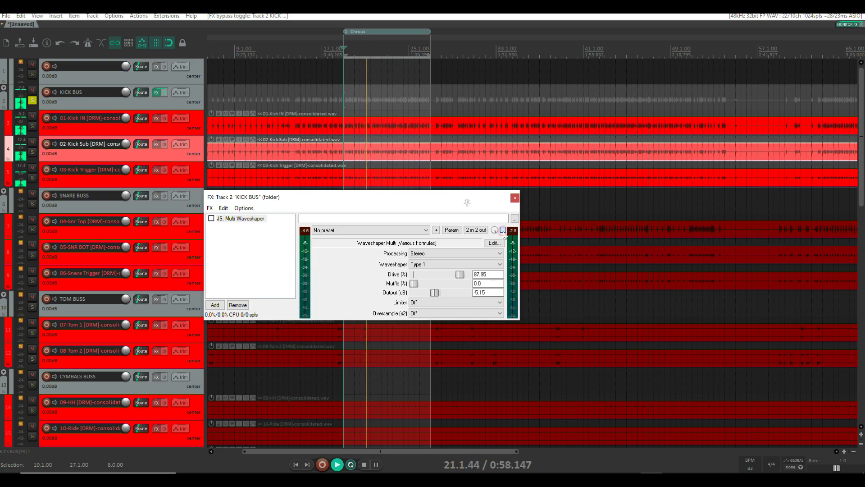
{"action": "left_click", "coordinate": [503, 230]}
{"action": "key", "text": "space"}
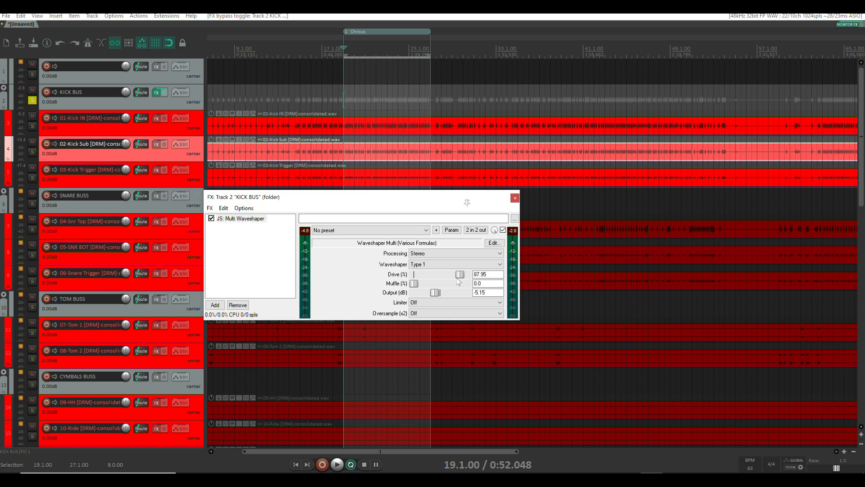
Bypass the Multi Waveshaper and set the KICK BUS track to 6 channels in its routing
{"action": "left_click", "coordinate": [211, 218]}
{"action": "left_click", "coordinate": [215, 305]}
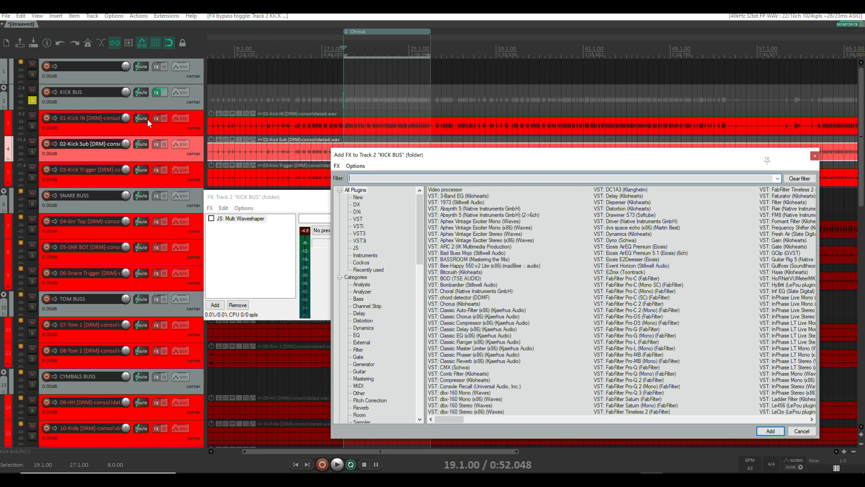
{"action": "left_click", "coordinate": [142, 92]}
{"action": "left_click", "coordinate": [339, 114]}
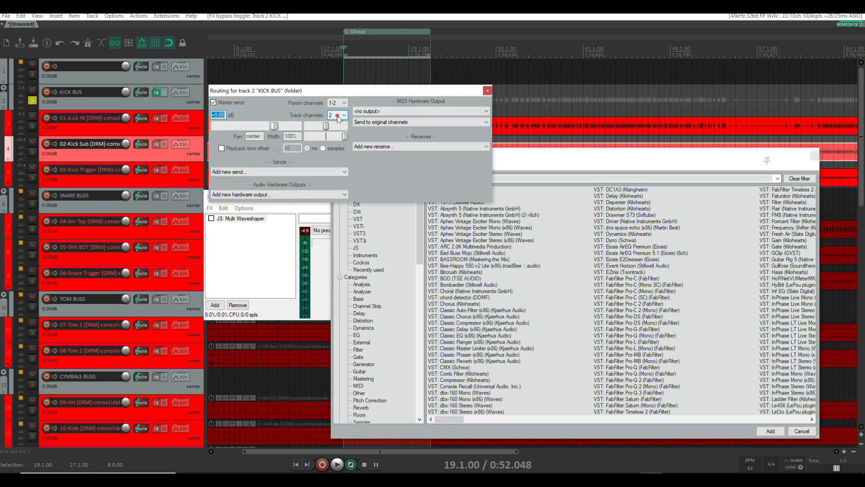
{"action": "left_click", "coordinate": [335, 134]}
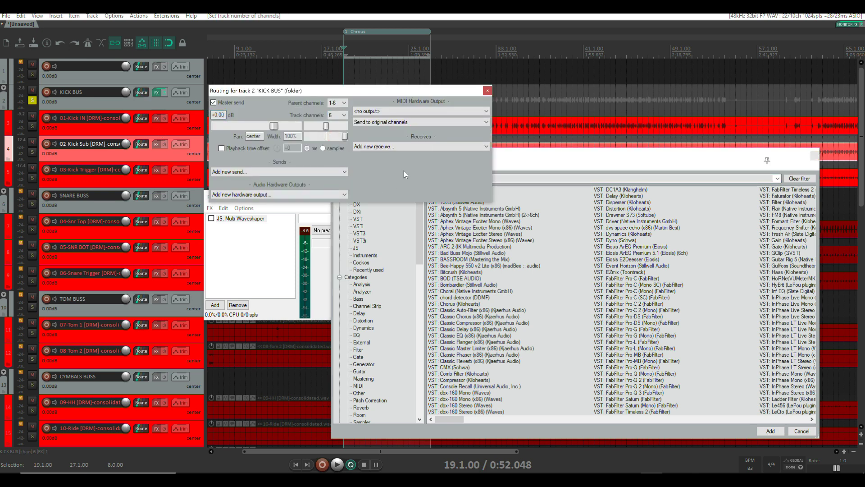
{"action": "left_click", "coordinate": [488, 90]}
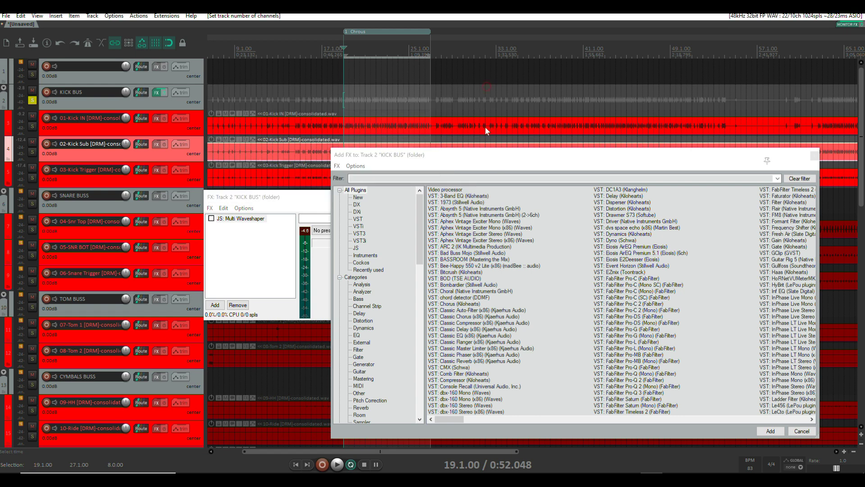
Find JS: 3-Band Splitter and insert it before the Multi Waveshaper on the KICK BUS
{"action": "left_click", "coordinate": [369, 180]}
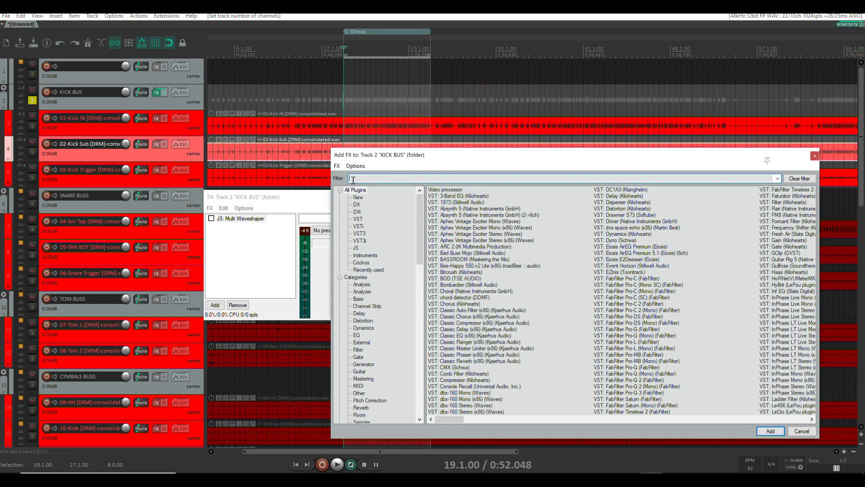
{"action": "type", "text": "3 ban"}
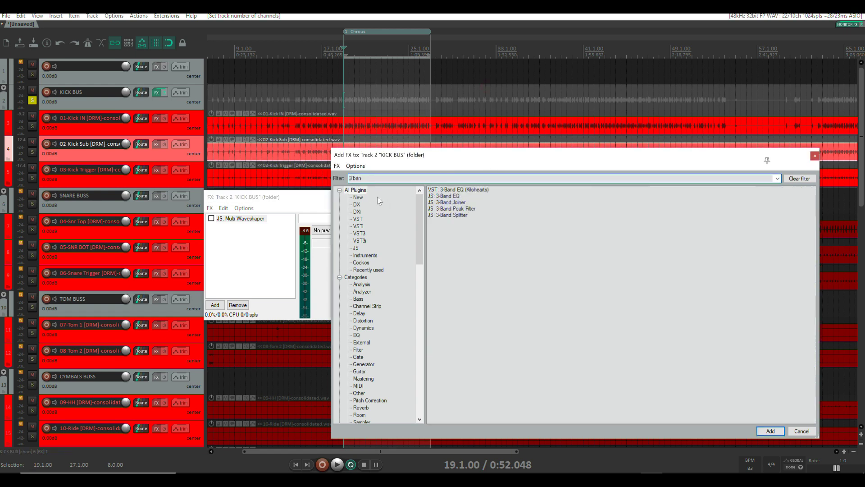
{"action": "left_click_drag", "start_coordinate": [453, 215], "coordinate": [239, 220]}
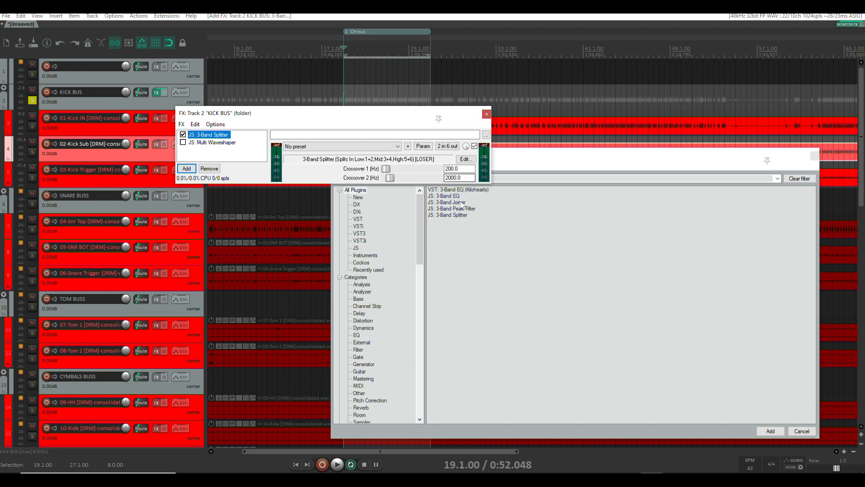
Set the 3-Band Splitter's Crossover 1 to 500 Hz and Crossover 2 to 5000 Hz, and briefly audition the kick
{"action": "double_click", "coordinate": [461, 171]}
{"action": "type", "text": "50"}
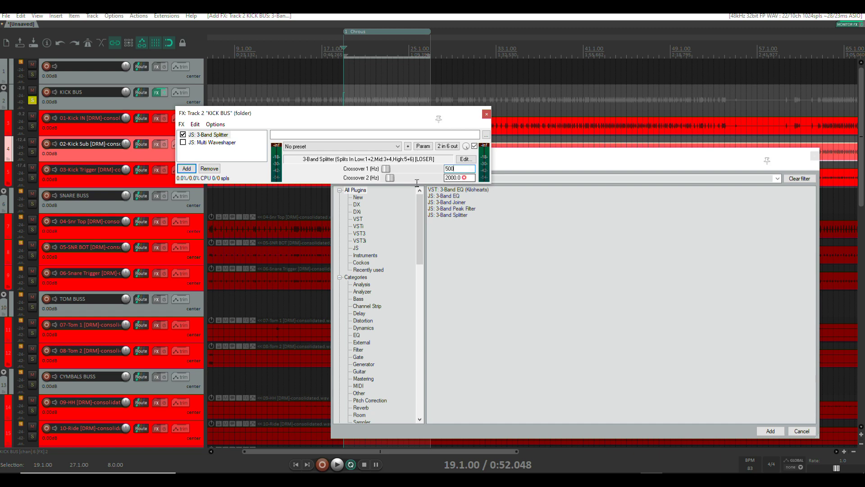
{"action": "type", "text": "0"}
{"action": "key", "text": "Tab"}
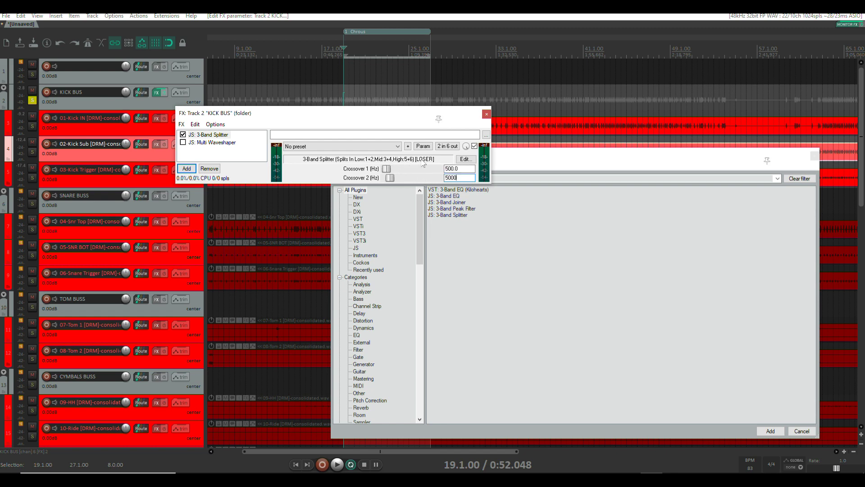
{"action": "left_click_drag", "start_coordinate": [379, 119], "coordinate": [424, 162]}
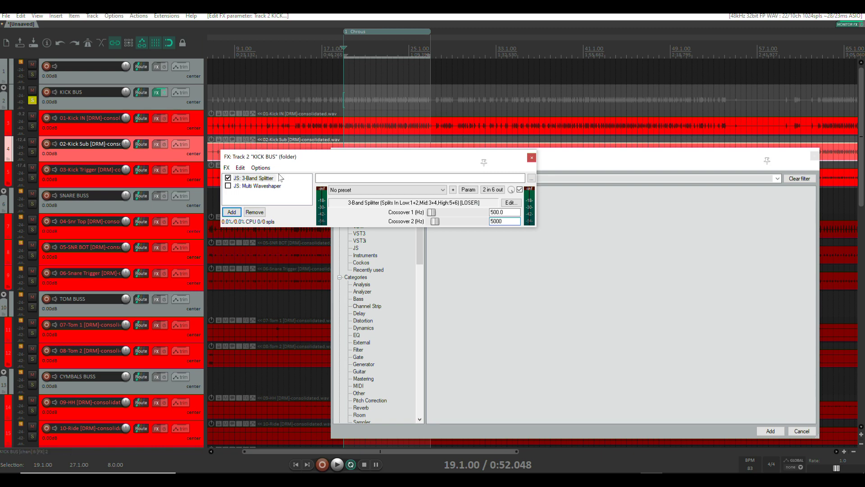
{"action": "key", "text": "space"}
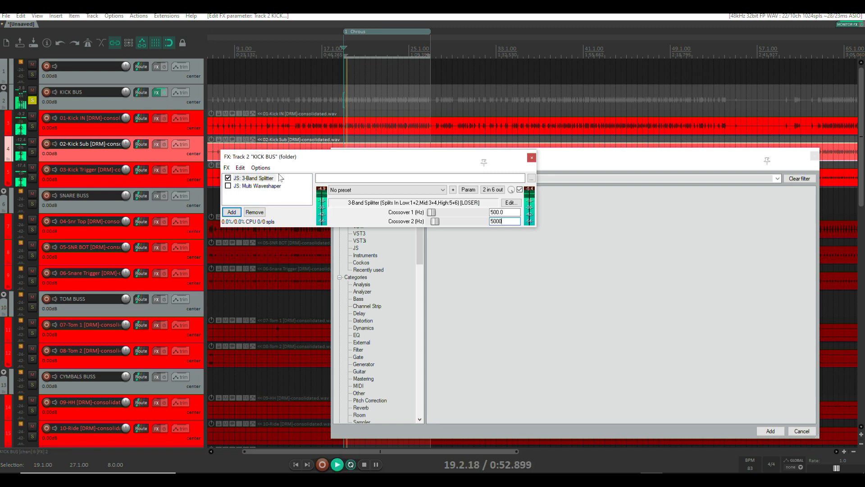
{"action": "key", "text": "space"}
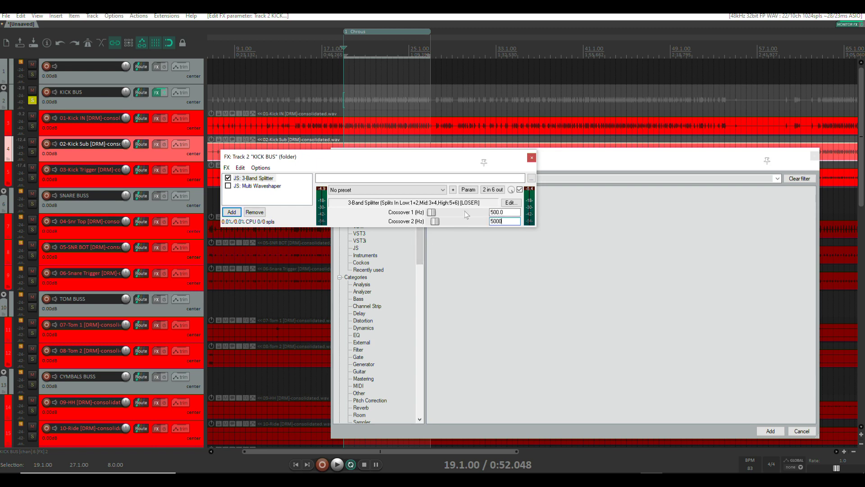
Turn off the KICK BUS master send and create a send from it to the unnamed track 1
{"action": "left_click", "coordinate": [140, 92]}
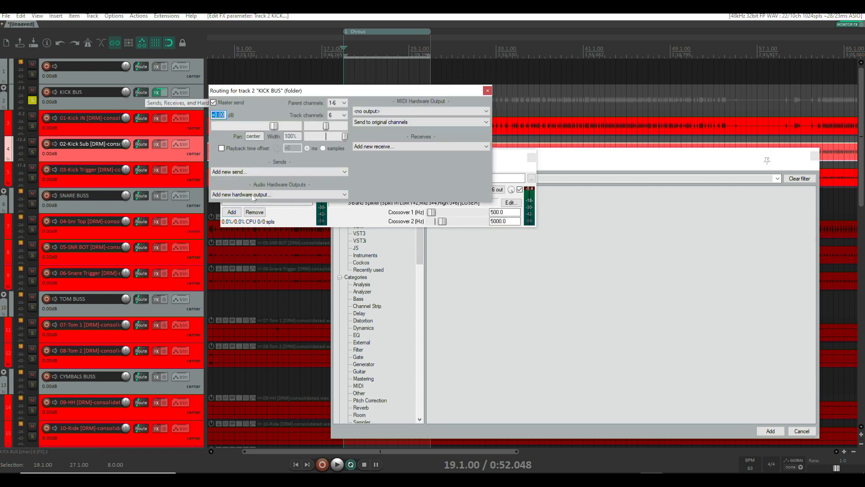
{"action": "left_click", "coordinate": [214, 103]}
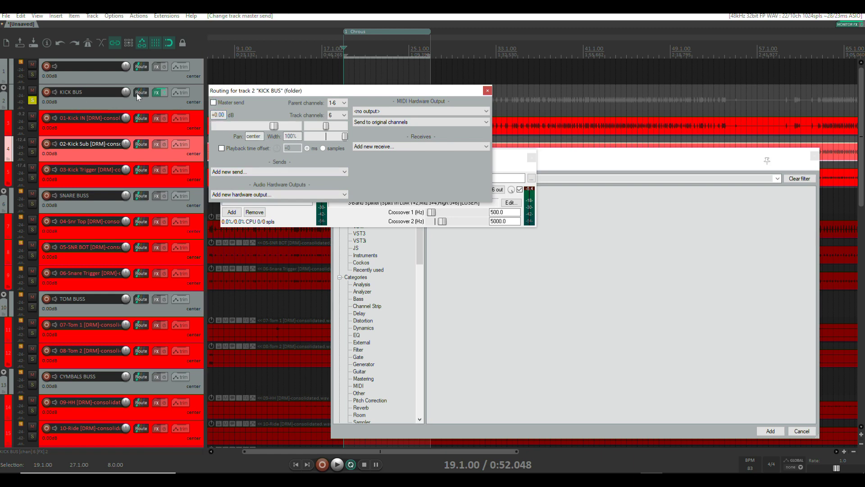
{"action": "left_click_drag", "start_coordinate": [137, 93], "coordinate": [141, 67]}
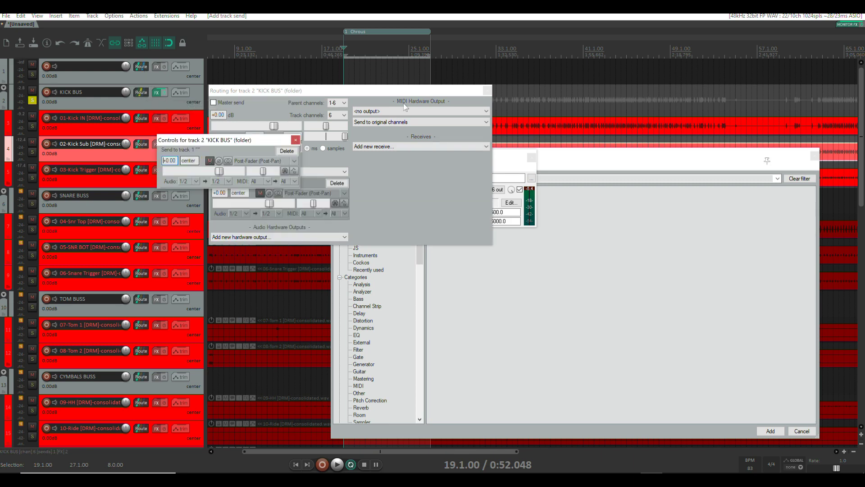
{"action": "left_click_drag", "start_coordinate": [268, 142], "coordinate": [494, 149]}
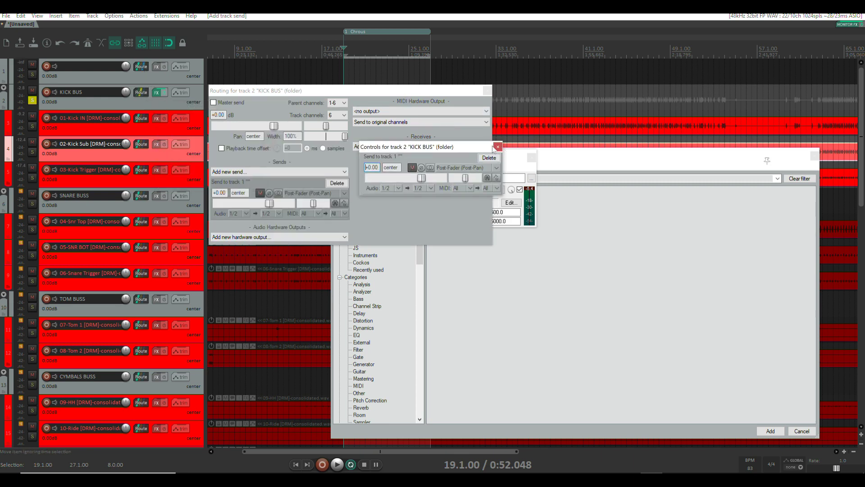
{"action": "left_click", "coordinate": [498, 146]}
{"action": "left_click_drag", "start_coordinate": [477, 90], "coordinate": [705, 90]}
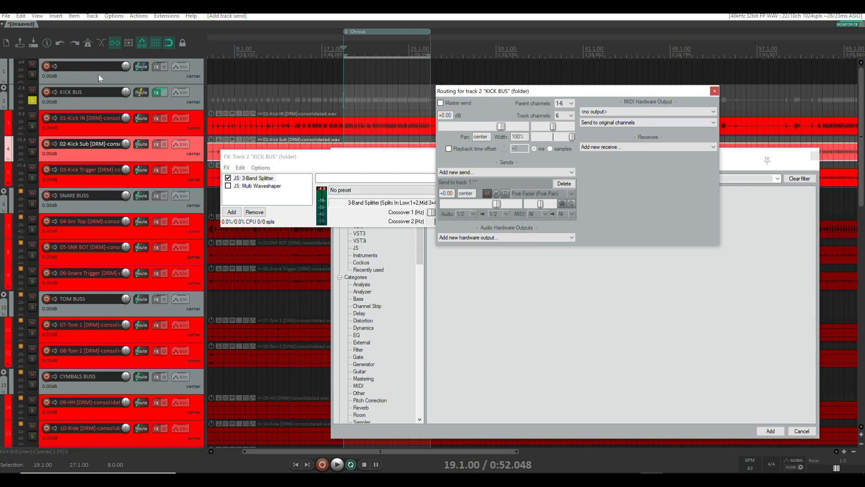
Name track 1 "Ecoute" and play the kick through it
{"action": "double_click", "coordinate": [66, 66]}
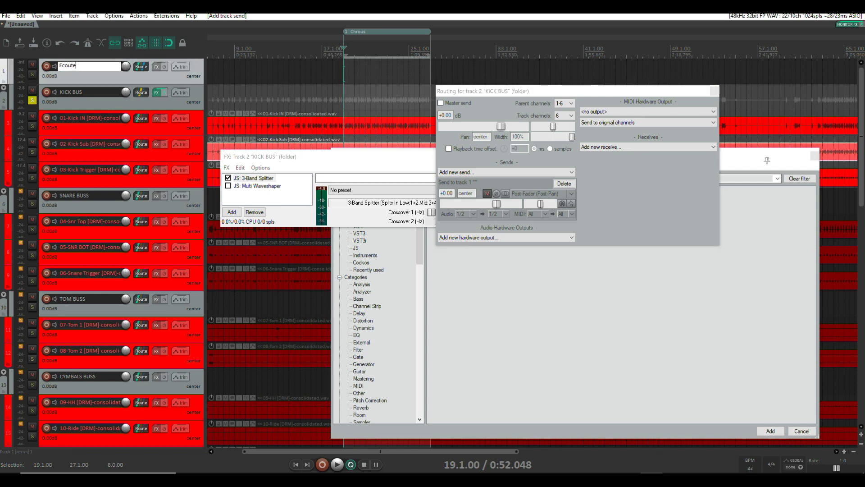
{"action": "key", "text": "Return"}
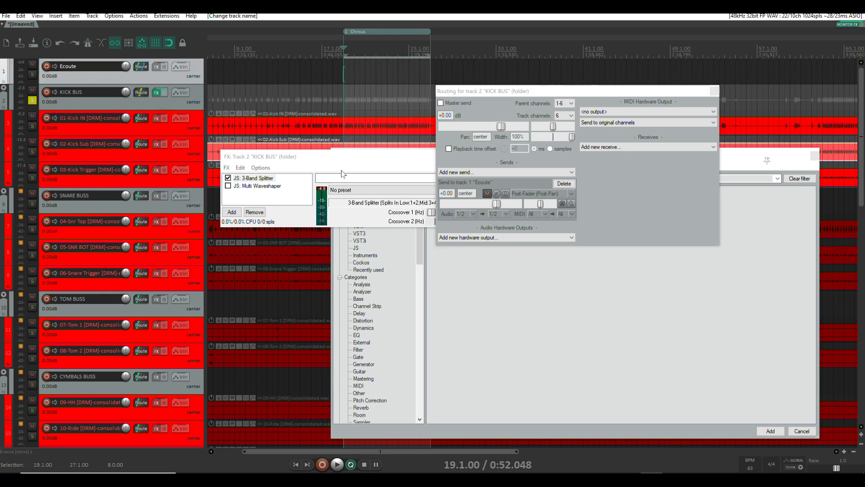
{"action": "key", "text": "space"}
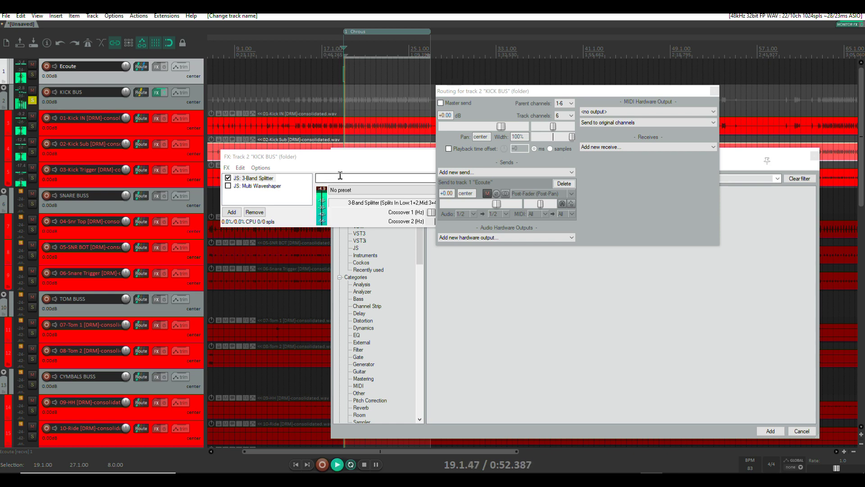
{"action": "key", "text": "space"}
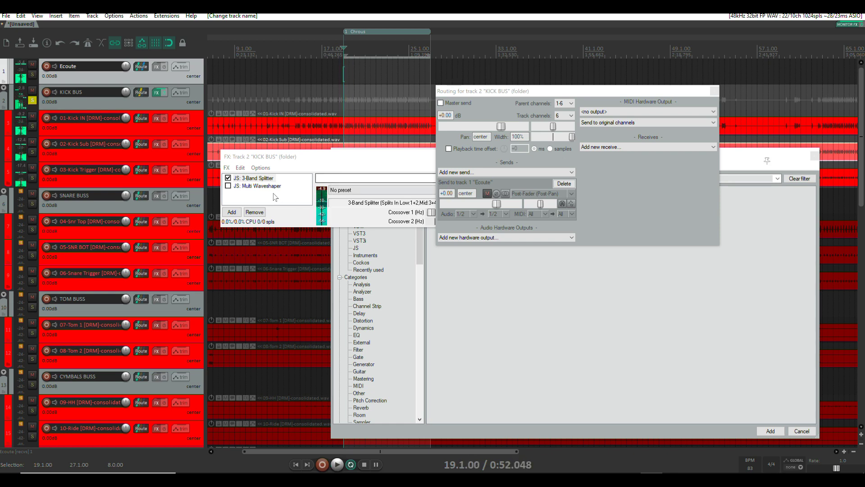
Set the Ecoute send's audio source to stereo channels 3/4 and audition the splitter's mid band
{"action": "left_click_drag", "start_coordinate": [561, 89], "coordinate": [507, 274]}
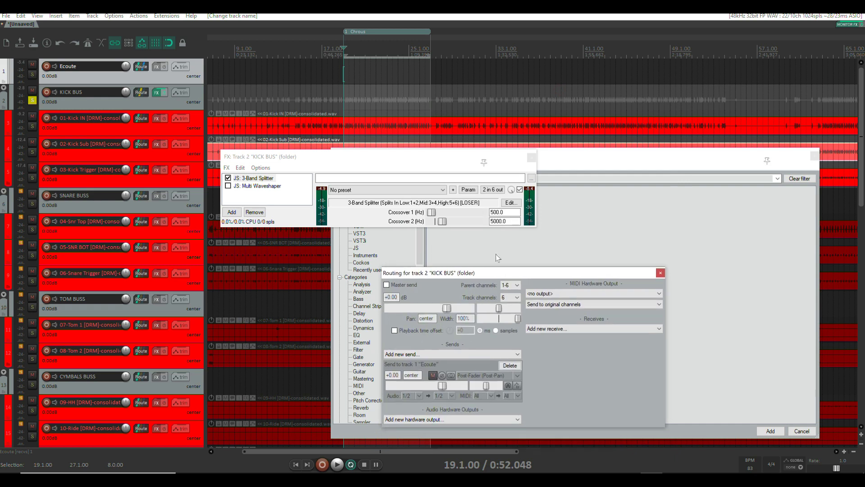
{"action": "left_click", "coordinate": [419, 394]}
{"action": "mouse_move", "coordinate": [430, 425]}
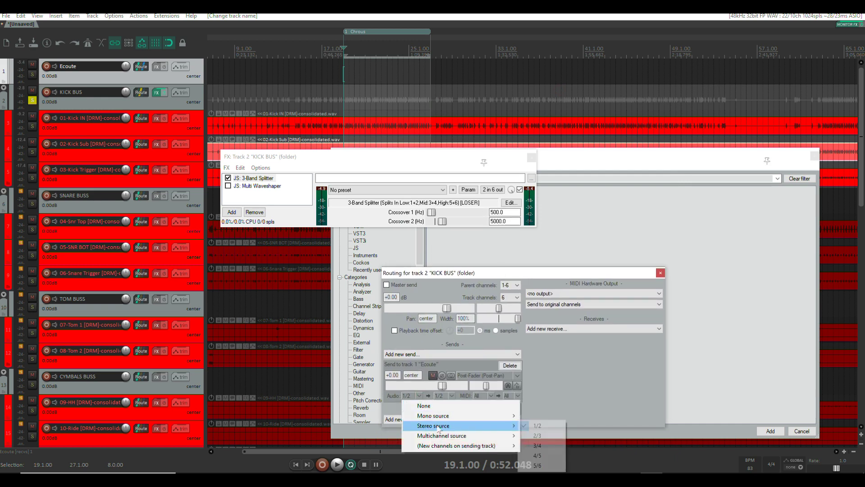
{"action": "left_click", "coordinate": [537, 445]}
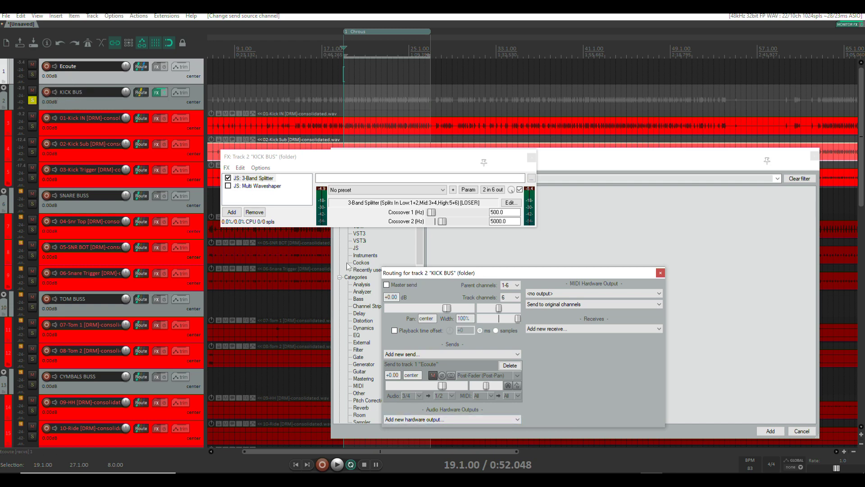
{"action": "key", "text": "space"}
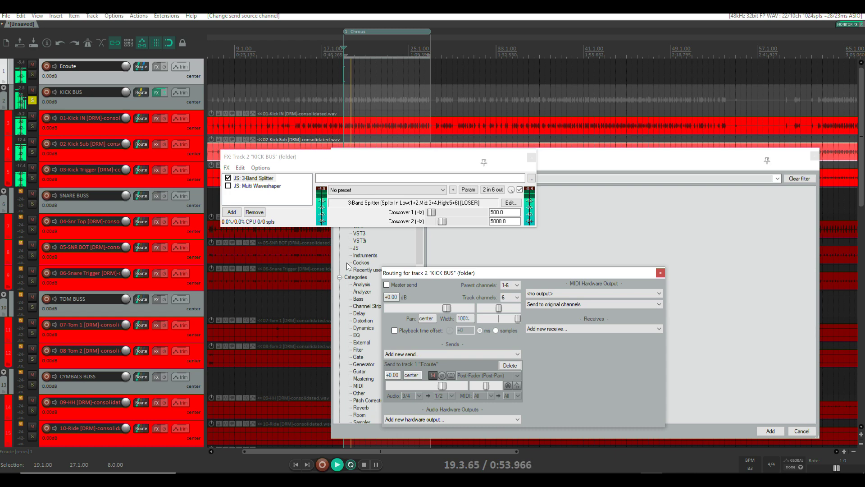
{"action": "key", "text": "space"}
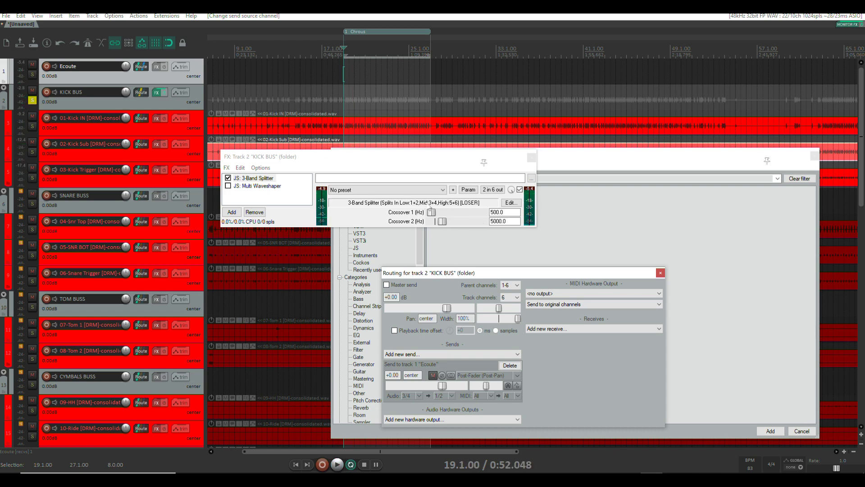
Switch the Ecoute send's audio source to stereo channels 5/6 and audition the splitter's high band
{"action": "left_click", "coordinate": [494, 212]}
{"action": "left_click", "coordinate": [418, 395]}
{"action": "mouse_move", "coordinate": [472, 426]}
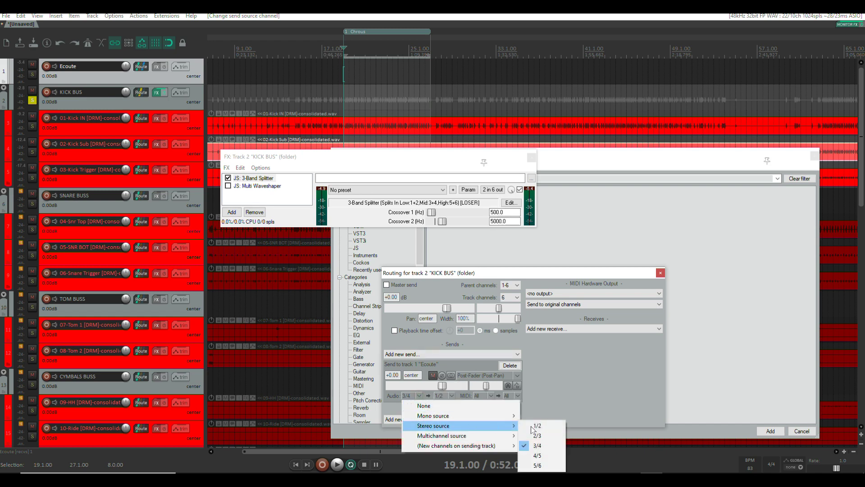
{"action": "left_click", "coordinate": [533, 465]}
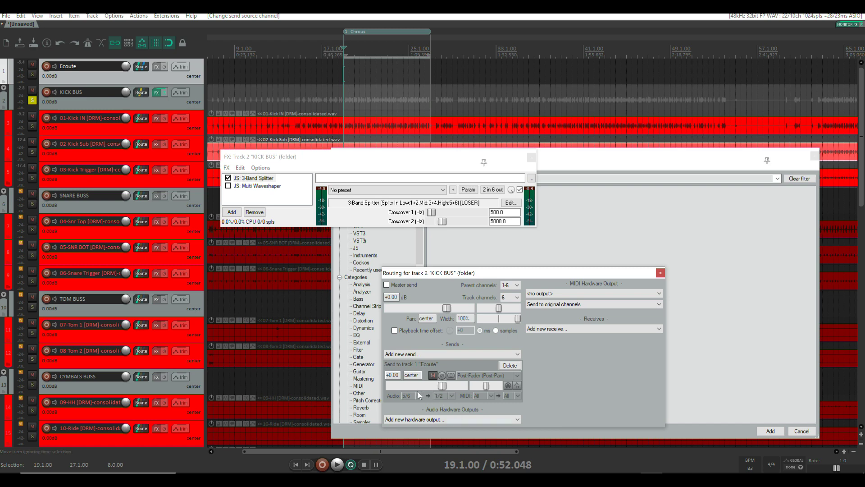
{"action": "key", "text": "space"}
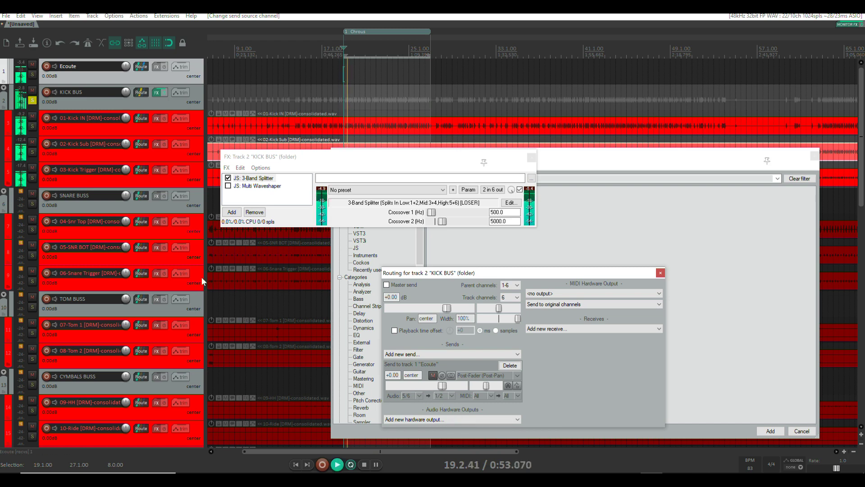
{"action": "key", "text": "space"}
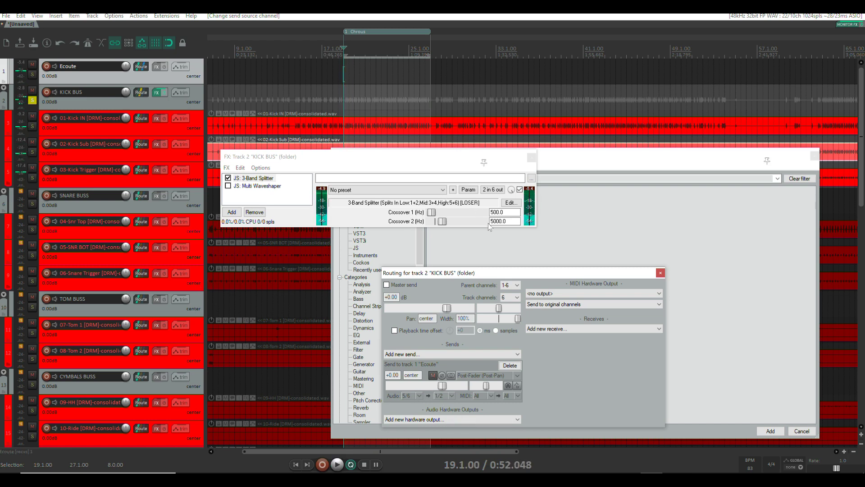
Remove the Ecoute track, turn the KICK BUS master send back on and close its routing window
{"action": "right_click", "coordinate": [148, 81]}
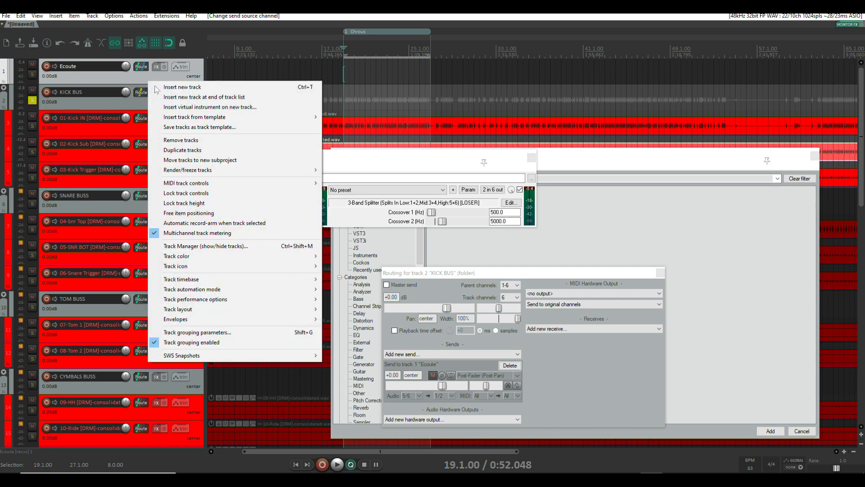
{"action": "left_click", "coordinate": [183, 140]}
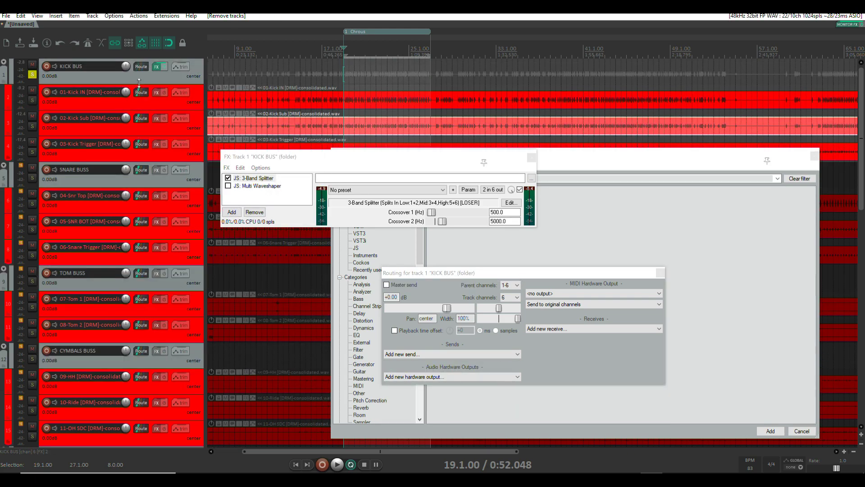
{"action": "left_click", "coordinate": [386, 284]}
{"action": "left_click_drag", "start_coordinate": [355, 151], "coordinate": [363, 86]}
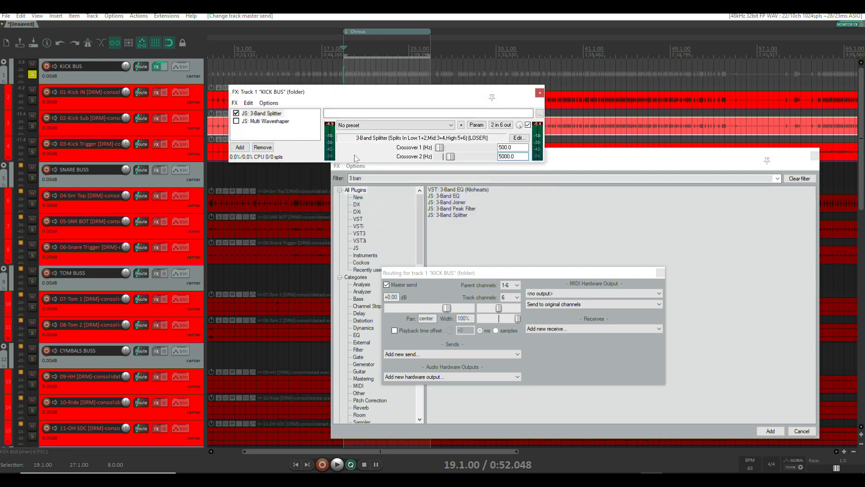
{"action": "left_click", "coordinate": [660, 273]}
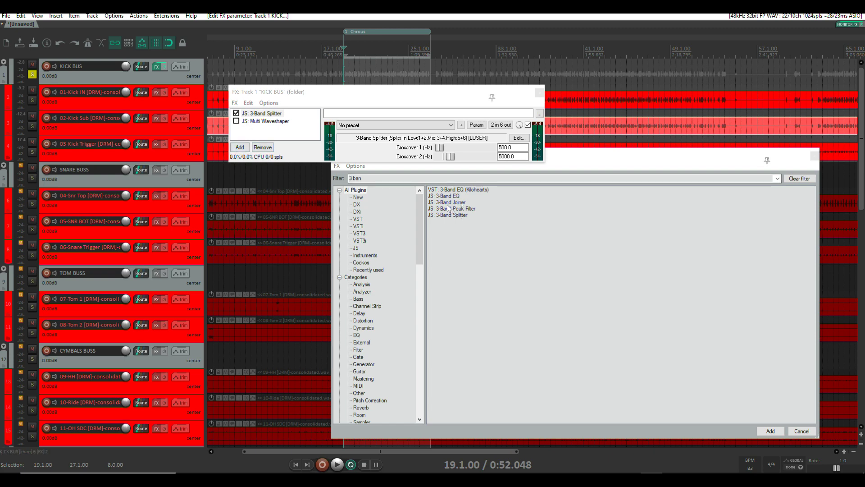
Add the 3-Band Joiner at the end of the KICK BUS effects chain and compare playback with the chain bypassed and enabled
{"action": "left_click_drag", "start_coordinate": [448, 203], "coordinate": [247, 140]}
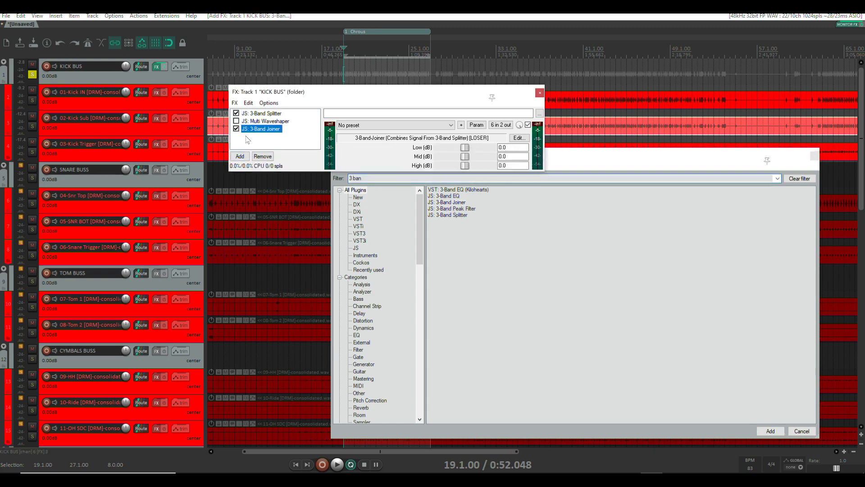
{"action": "left_click_drag", "start_coordinate": [426, 92], "coordinate": [511, 165]}
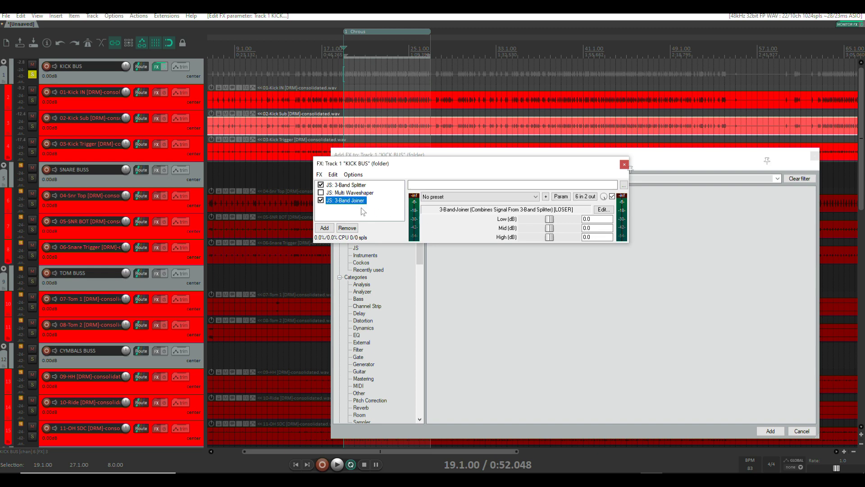
{"action": "key", "text": "space"}
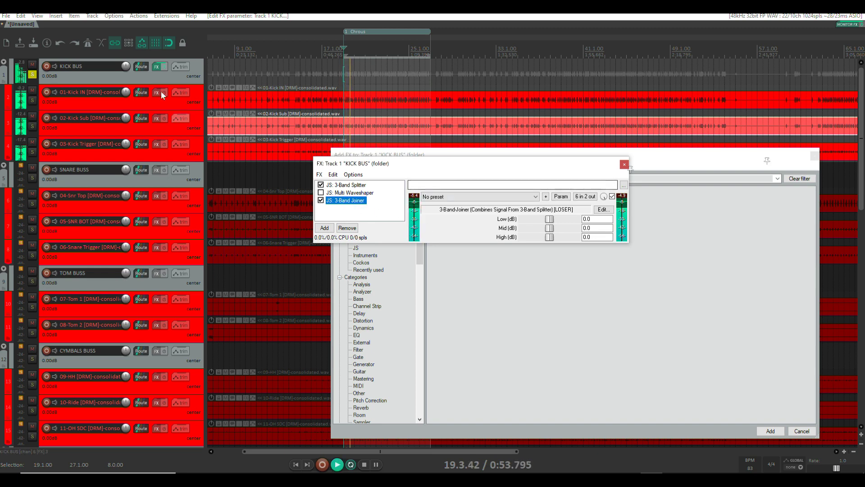
{"action": "left_click", "coordinate": [162, 67]}
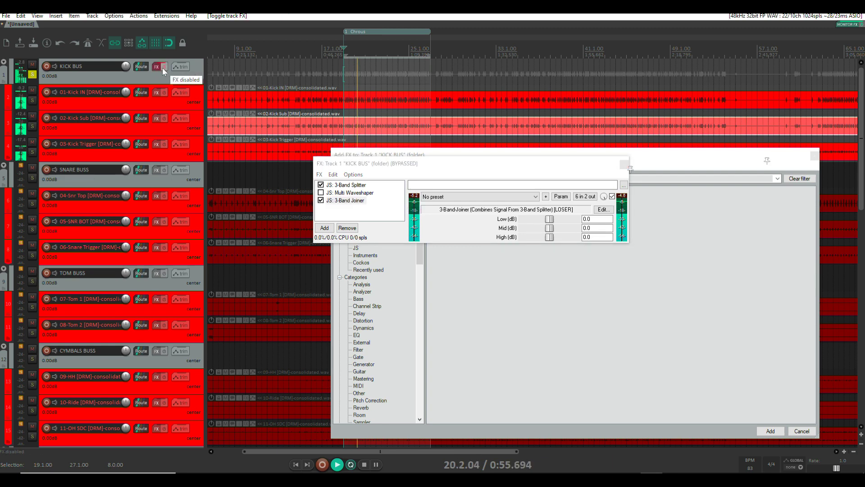
{"action": "left_click", "coordinate": [162, 68]}
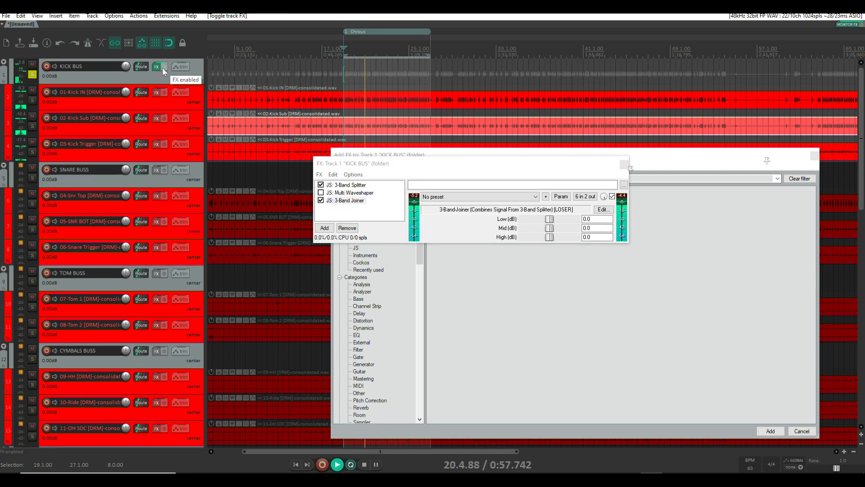
{"action": "key", "text": "space"}
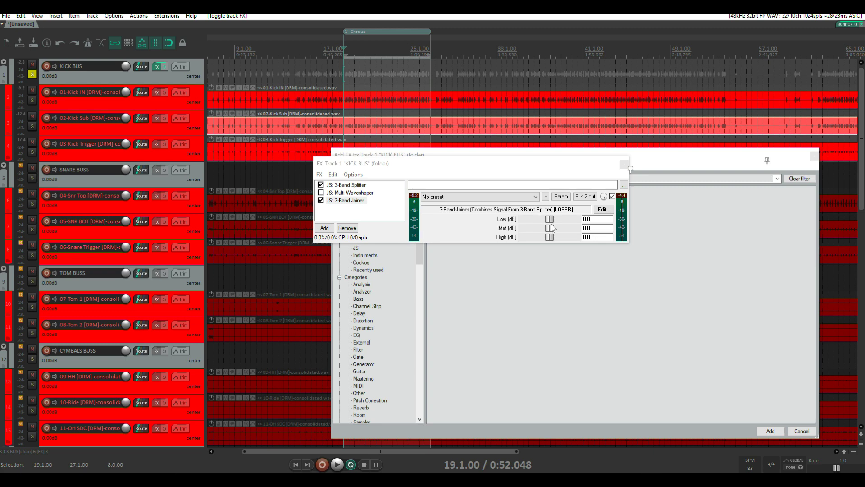
Try adjusting the 3-Band Joiner's Mid level while playing the kick
{"action": "key", "text": "space"}
{"action": "mouse_move", "coordinate": [548, 231]}
{"action": "left_mouse_down"}
{"action": "mouse_move", "coordinate": [529, 231]}
{"action": "mouse_move", "coordinate": [549, 232]}
{"action": "left_mouse_up"}
{"action": "key", "text": "space"}
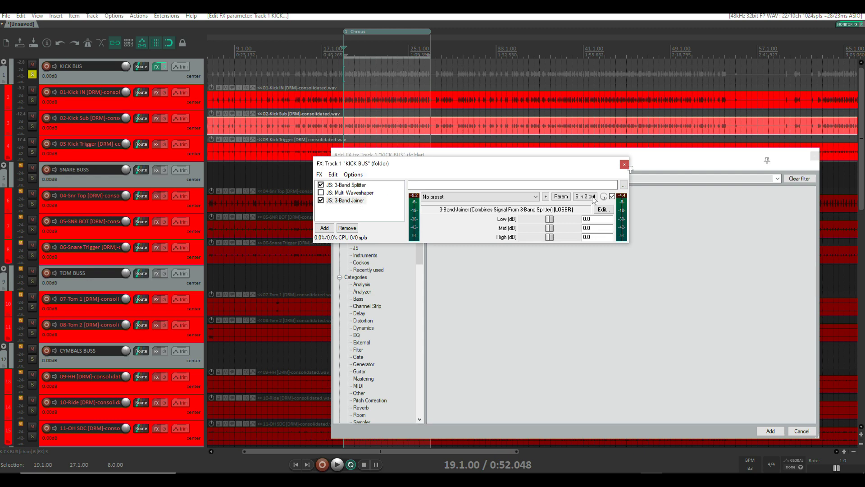
Route the Multi Waveshaper's left and right inputs and outputs to channels 3 and 4, with the 3-Band Splitter in its own floating window
{"action": "left_click", "coordinate": [375, 193]}
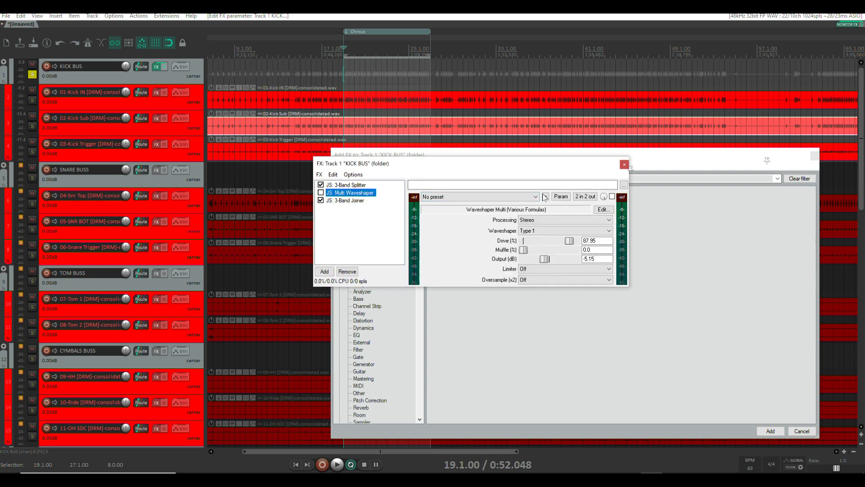
{"action": "left_click", "coordinate": [578, 197]}
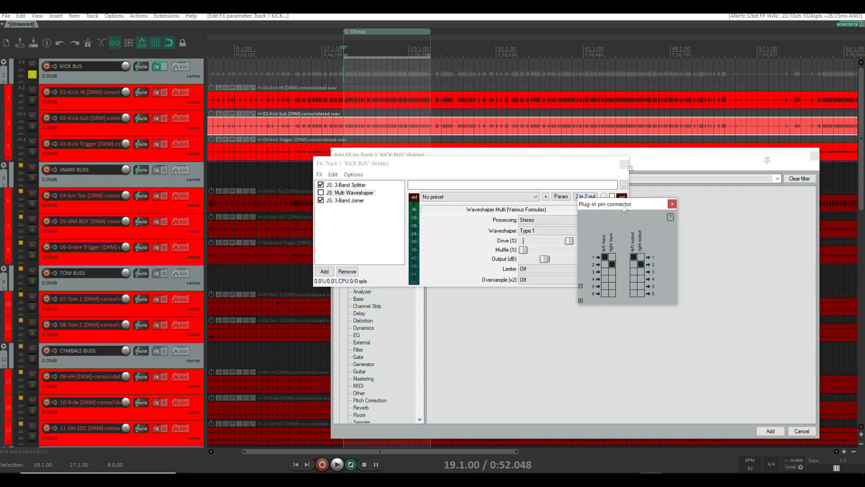
{"action": "left_click_drag", "start_coordinate": [624, 208], "coordinate": [547, 123]}
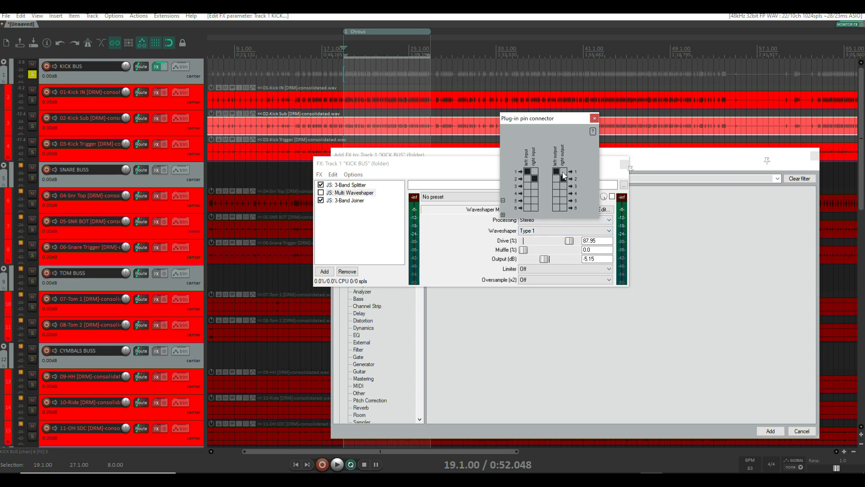
{"action": "double_click", "coordinate": [348, 186]}
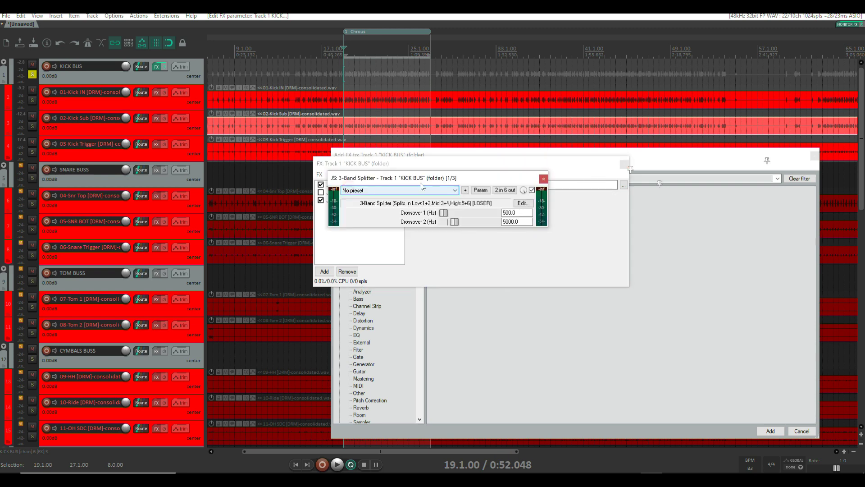
{"action": "left_click_drag", "start_coordinate": [436, 178], "coordinate": [205, 191]}
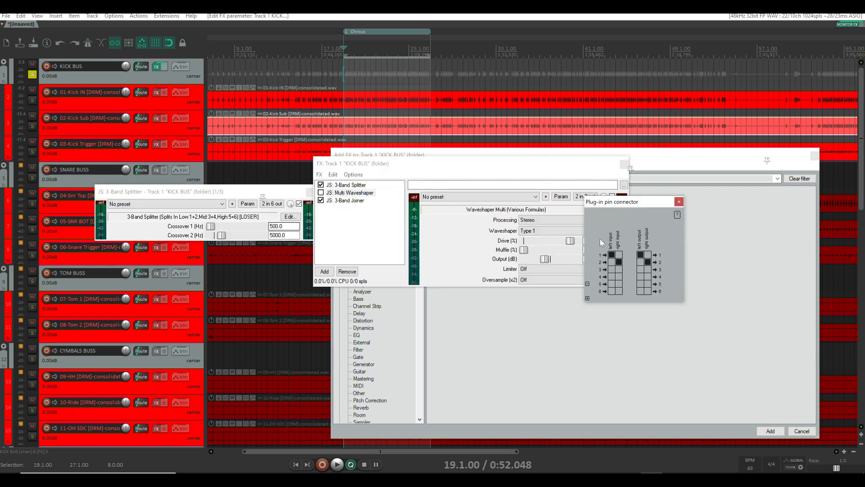
{"action": "left_click", "coordinate": [618, 262]}
{"action": "left_click", "coordinate": [611, 254]}
{"action": "left_click", "coordinate": [618, 276]}
{"action": "left_click", "coordinate": [640, 255]}
{"action": "left_click", "coordinate": [647, 262]}
{"action": "left_click", "coordinate": [640, 269]}
{"action": "left_click", "coordinate": [647, 276]}
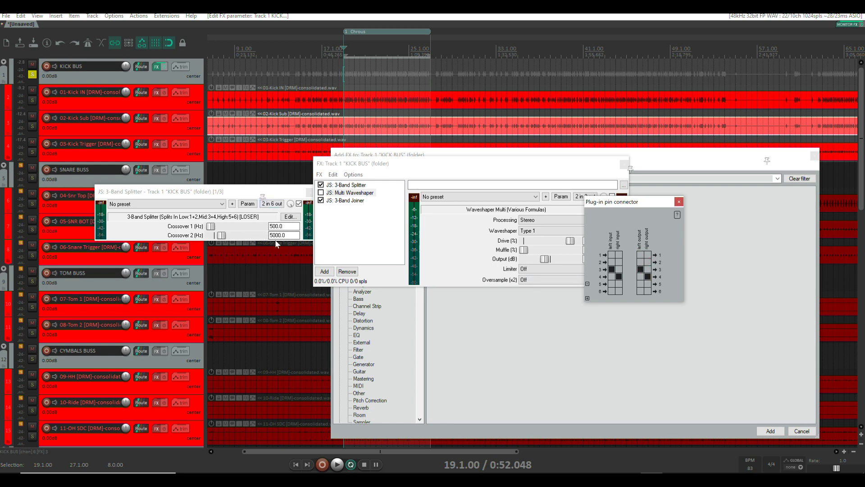
Try routing the Multi Waveshaper's inputs and outputs to channels 5 and 6 for the splitter's high band
{"action": "left_click", "coordinate": [611, 269]}
{"action": "left_click", "coordinate": [618, 276]}
{"action": "left_click", "coordinate": [611, 284]}
{"action": "left_click", "coordinate": [618, 292]}
{"action": "left_click", "coordinate": [646, 276]}
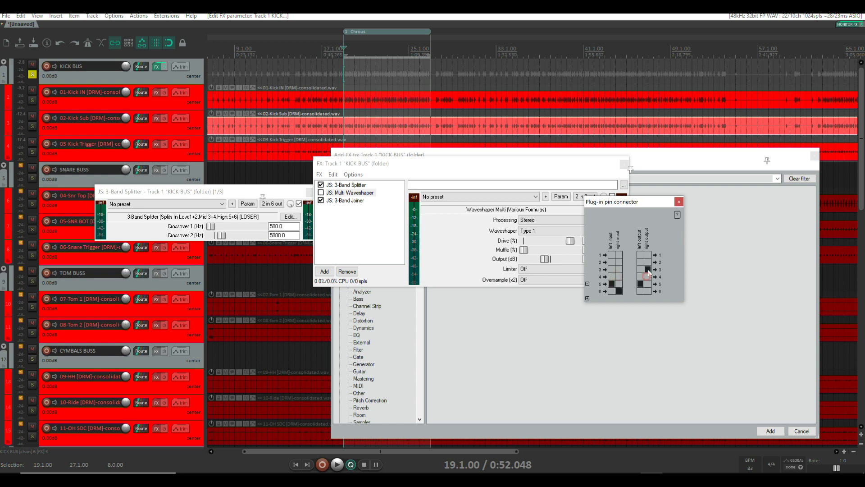
{"action": "left_click", "coordinate": [647, 269]}
{"action": "left_click", "coordinate": [648, 291]}
{"action": "left_click", "coordinate": [285, 234]}
Route the Multi Waveshaper's inputs and outputs back to channels 3 and 4 and close the pin connector
{"action": "left_click", "coordinate": [612, 284]}
{"action": "left_click", "coordinate": [619, 291]}
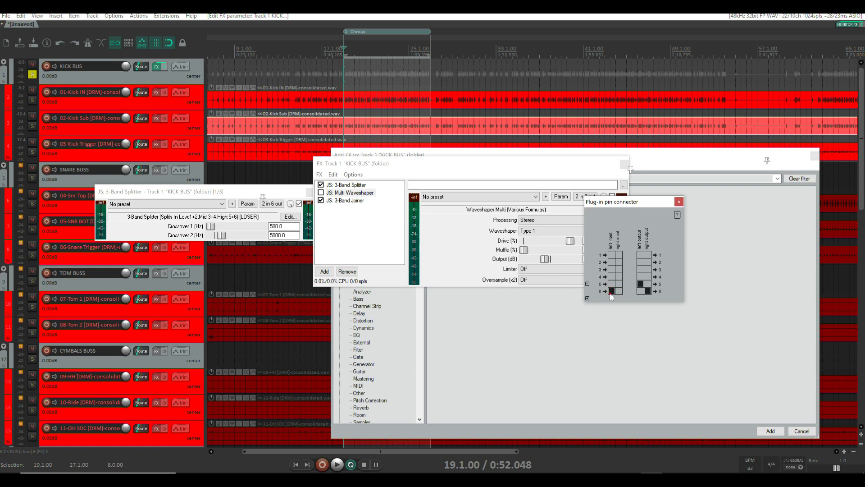
{"action": "left_click", "coordinate": [640, 283]}
{"action": "left_click", "coordinate": [648, 291]}
{"action": "left_click", "coordinate": [619, 277]}
{"action": "left_click", "coordinate": [640, 269]}
{"action": "left_click", "coordinate": [647, 276]}
{"action": "left_click", "coordinate": [678, 202]}
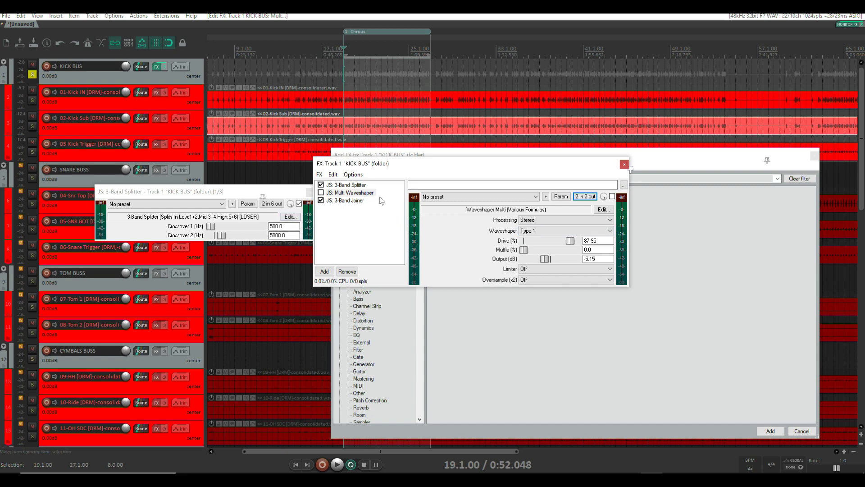
Enable the Multi Waveshaper and compare the kick with it bypassed and active during playback
{"action": "left_click", "coordinate": [612, 196]}
{"action": "key", "text": "space"}
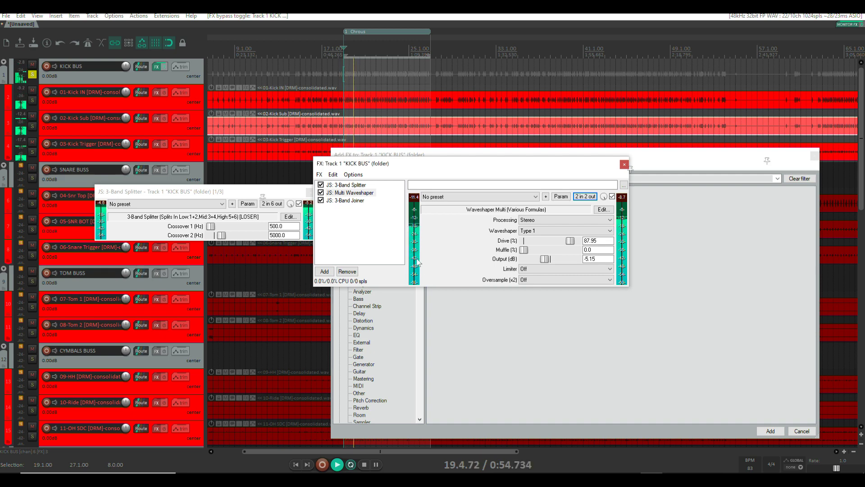
{"action": "left_click", "coordinate": [321, 192]}
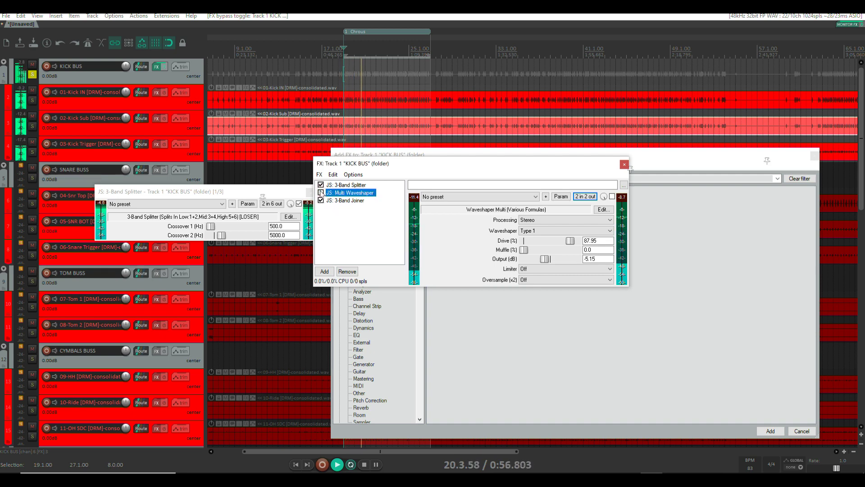
{"action": "left_click", "coordinate": [321, 193]}
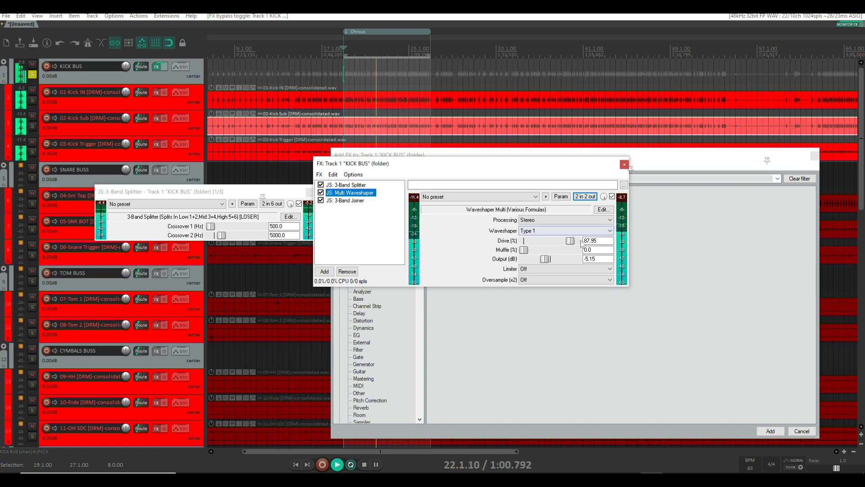
{"action": "key", "text": "space"}
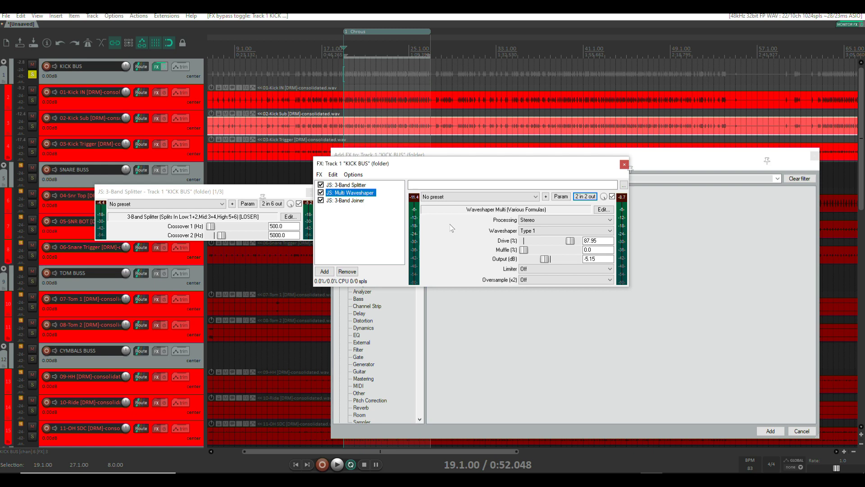
Raise the Multi Waveshaper's Drive to 100% and lower its Output to -7.7 dB, comparing against bypass during playback
{"action": "left_click", "coordinate": [571, 239]}
{"action": "mouse_move", "coordinate": [571, 239]}
{"action": "left_mouse_down"}
{"action": "mouse_move", "coordinate": [577, 267]}
{"action": "mouse_move", "coordinate": [542, 262]}
{"action": "left_mouse_up"}
{"action": "key", "text": "space"}
{"action": "left_click", "coordinate": [612, 197]}
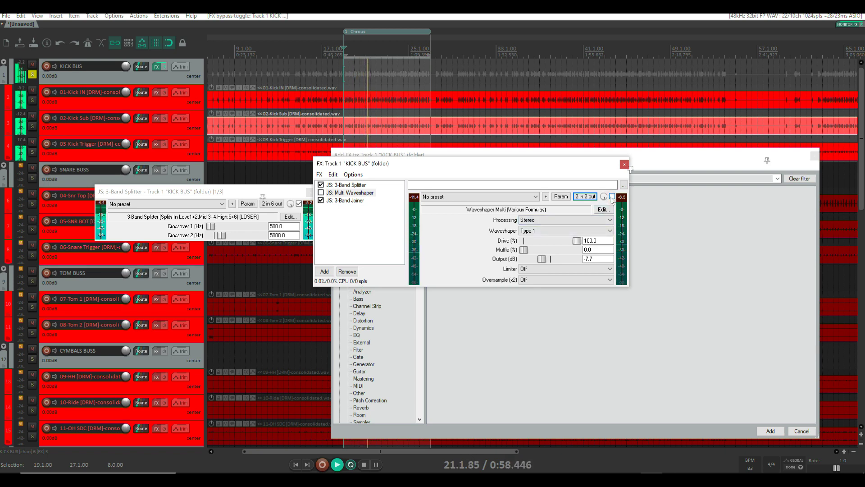
{"action": "left_click", "coordinate": [612, 197]}
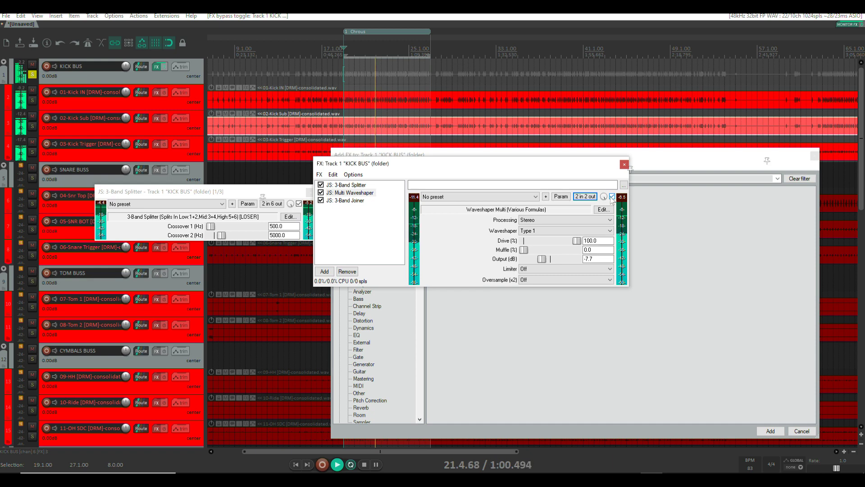
Fine-tune the Multi Waveshaper's Output to -12.9 dB and compare the processed kick against bypass during playback
{"action": "left_click_drag", "start_coordinate": [542, 259], "coordinate": [535, 264]}
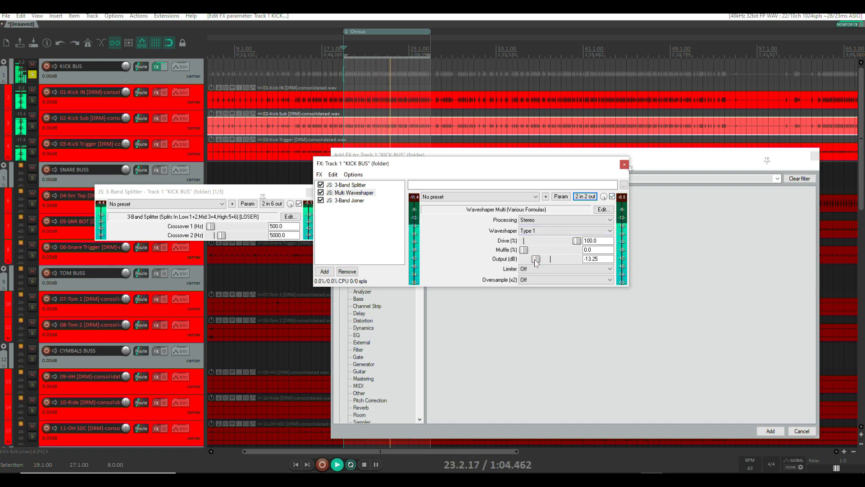
{"action": "key", "text": "space"}
{"action": "scroll", "coordinate": [554, 258], "scroll_direction": "down", "scroll_amount": 1}
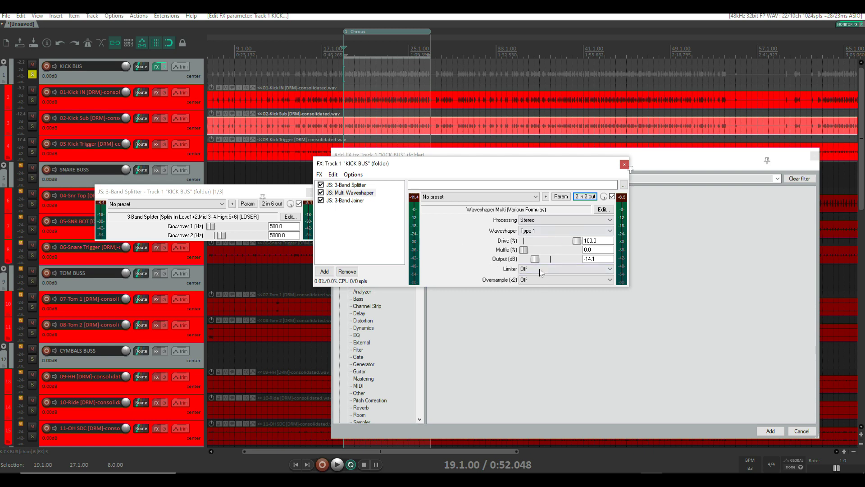
{"action": "left_click_drag", "start_coordinate": [536, 259], "coordinate": [536, 260]}
{"action": "key", "text": "space"}
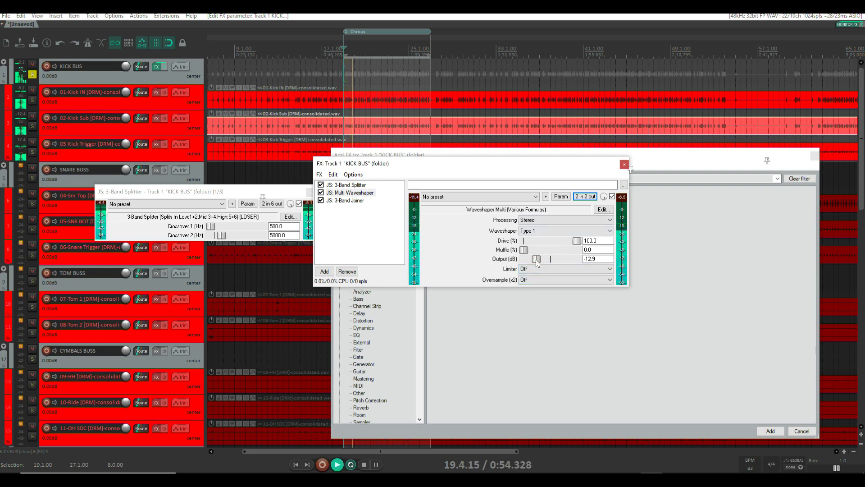
{"action": "left_click", "coordinate": [612, 196]}
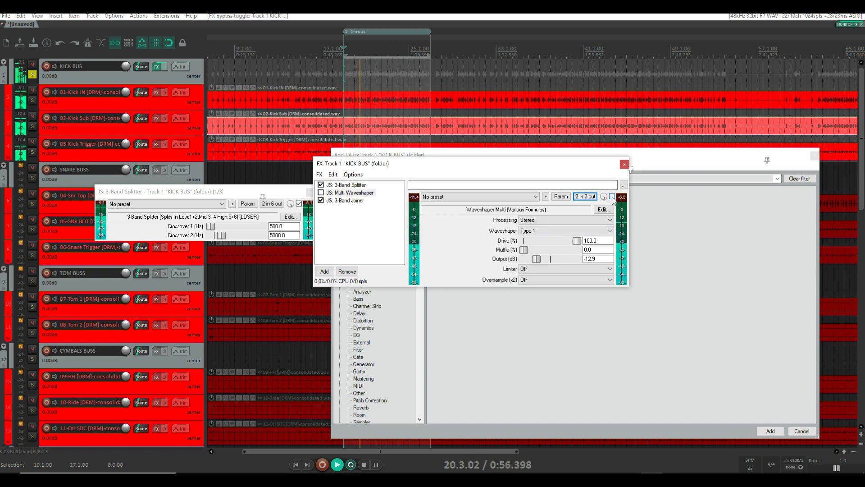
{"action": "left_click", "coordinate": [612, 196]}
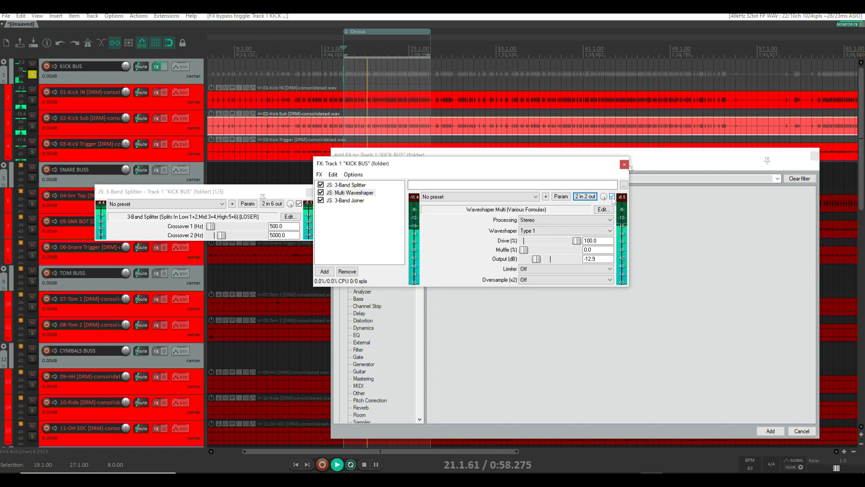
{"action": "key", "text": "space"}
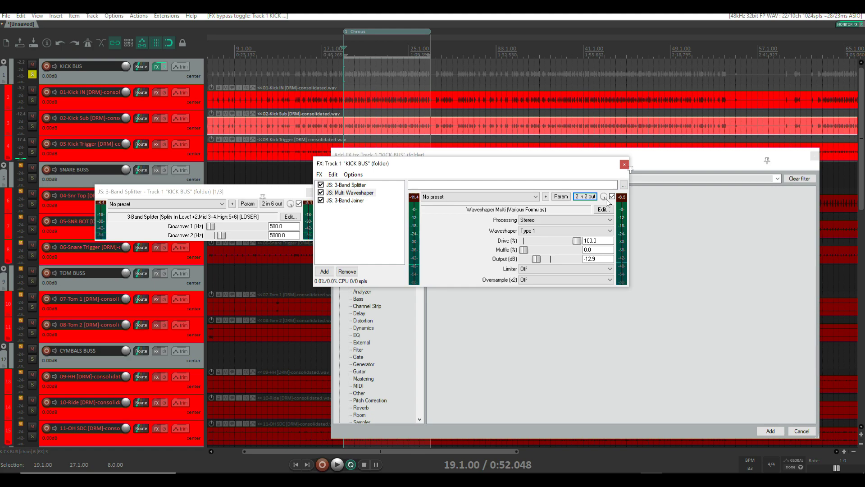
Rename the Multi Waveshaper instance in the KICK BUS effects chain to "SAT Med"
{"action": "left_click", "coordinate": [344, 193]}
{"action": "right_click", "coordinate": [344, 194]}
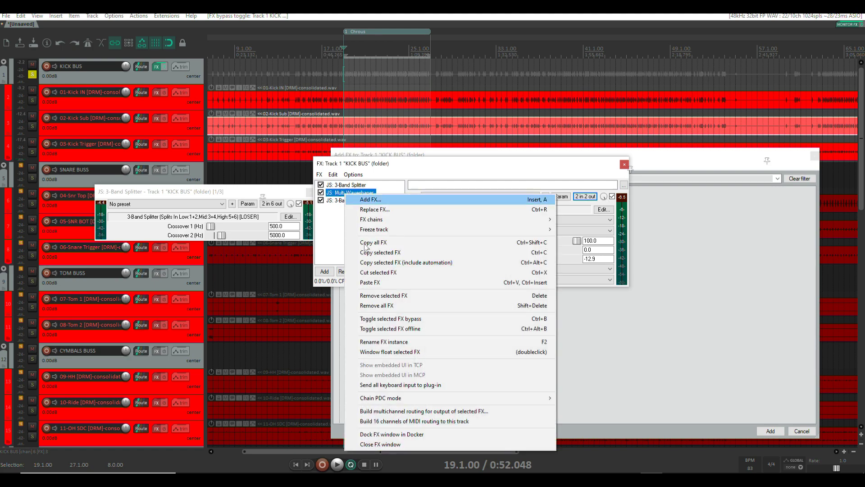
{"action": "left_click", "coordinate": [385, 342]}
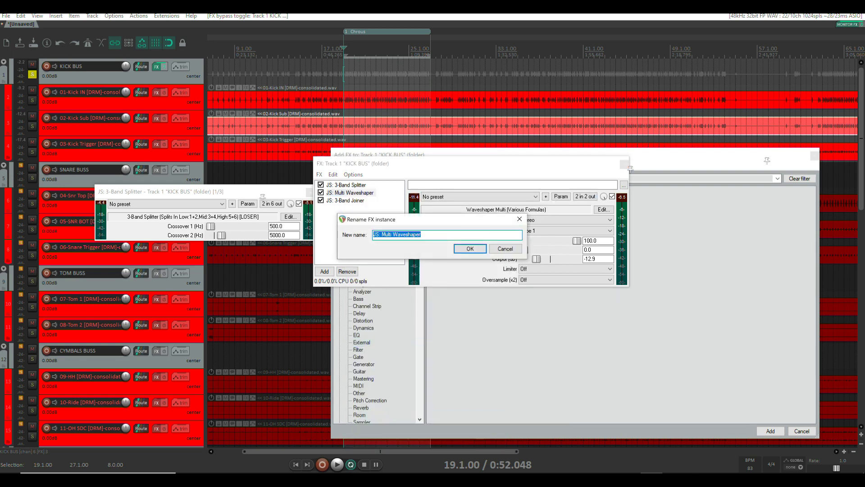
{"action": "type", "text": "SAT Med"}
{"action": "key", "text": "Return"}
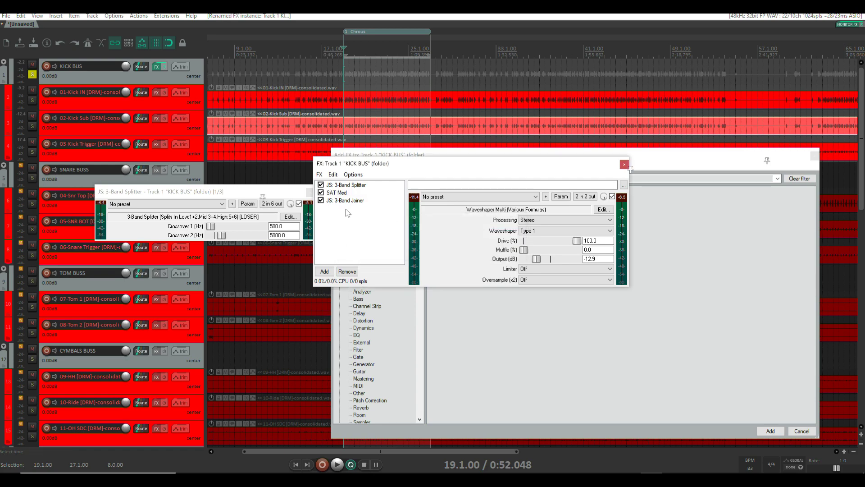
Duplicate the SAT Med effect in the KICK BUS chain and rename the copy "SAT AIGU"
{"action": "left_click", "coordinate": [340, 193]}
{"action": "key", "text": "ctrl+v"}
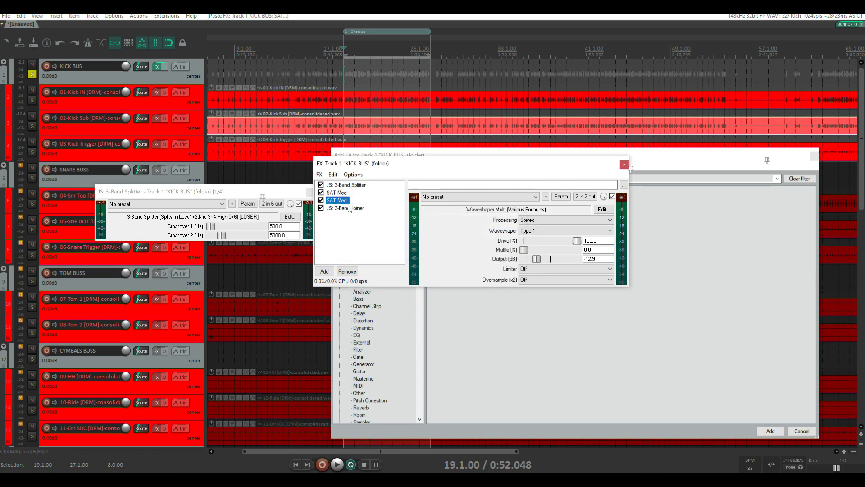
{"action": "right_click", "coordinate": [342, 202]}
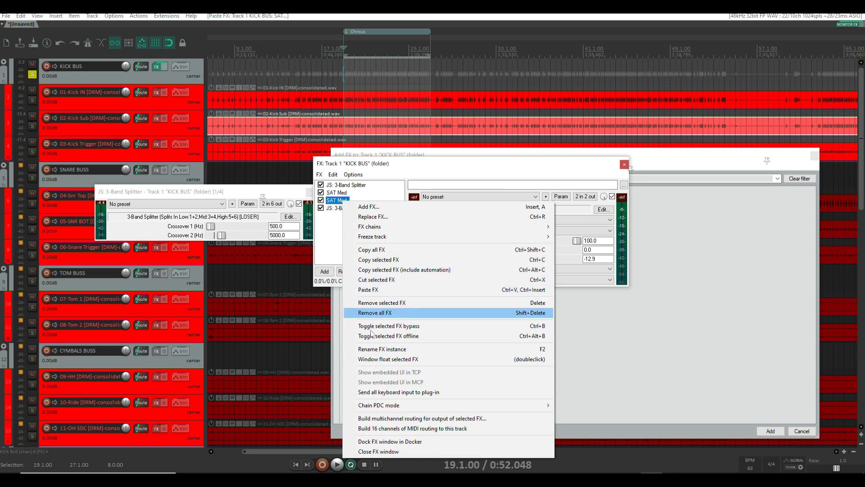
{"action": "left_click", "coordinate": [375, 348]}
{"action": "left_click_drag", "start_coordinate": [403, 237], "coordinate": [386, 237]}
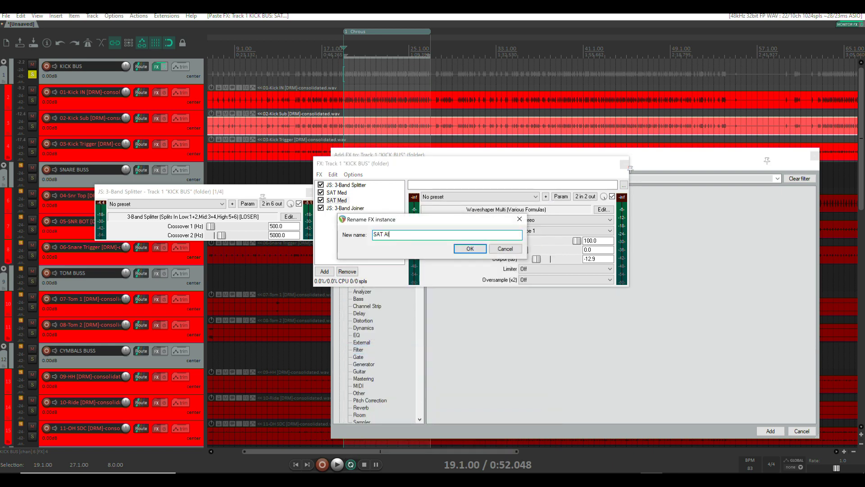
{"action": "type", "text": "AIGU"}
{"action": "key", "text": "Return"}
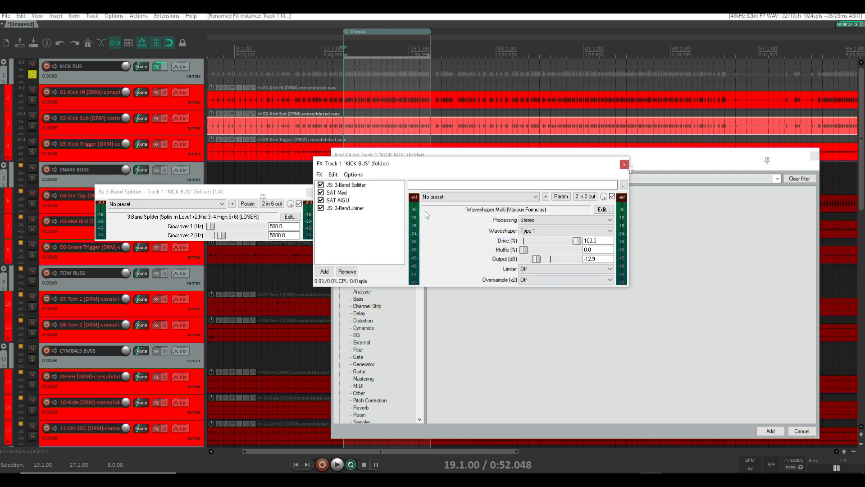
Route the SAT AIGU effect's left and right inputs and outputs to channels 5 and 6 instead of 3 and 4
{"action": "left_click", "coordinate": [347, 201]}
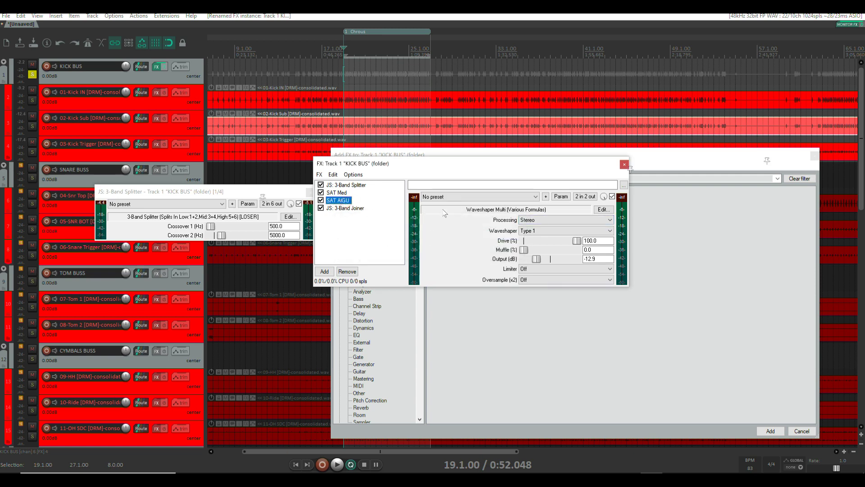
{"action": "left_click", "coordinate": [593, 197]}
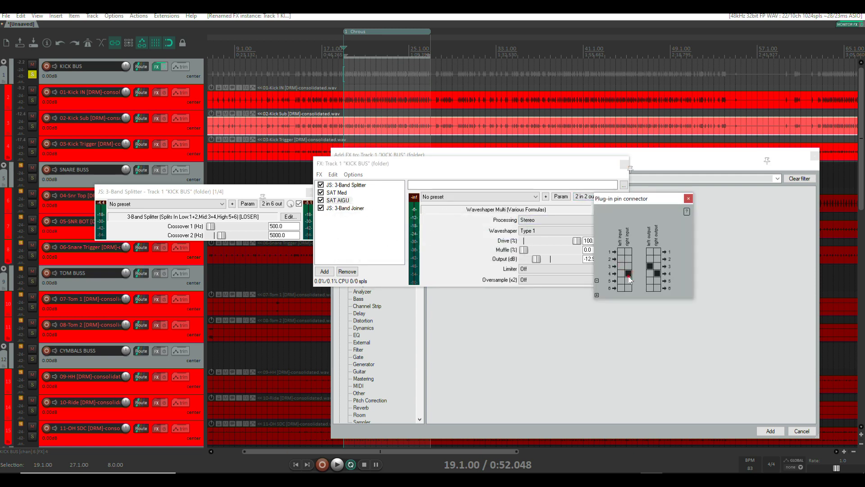
{"action": "left_click", "coordinate": [628, 288]}
{"action": "left_click", "coordinate": [650, 267]}
{"action": "left_click", "coordinate": [656, 273]}
{"action": "left_click", "coordinate": [649, 281]}
{"action": "left_click", "coordinate": [656, 288]}
{"action": "left_click", "coordinate": [688, 199]}
Play the kick and compare it with SAT AIGU bypassed and active
{"action": "key", "text": "space"}
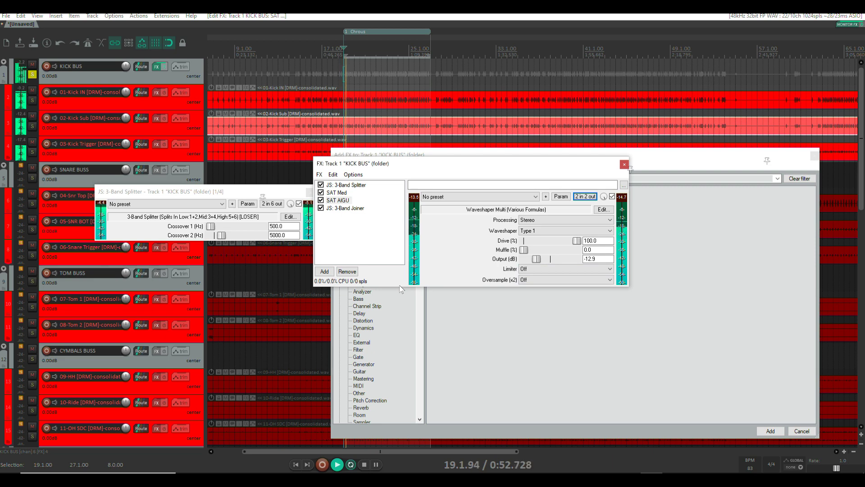
{"action": "double_click", "coordinate": [323, 201]}
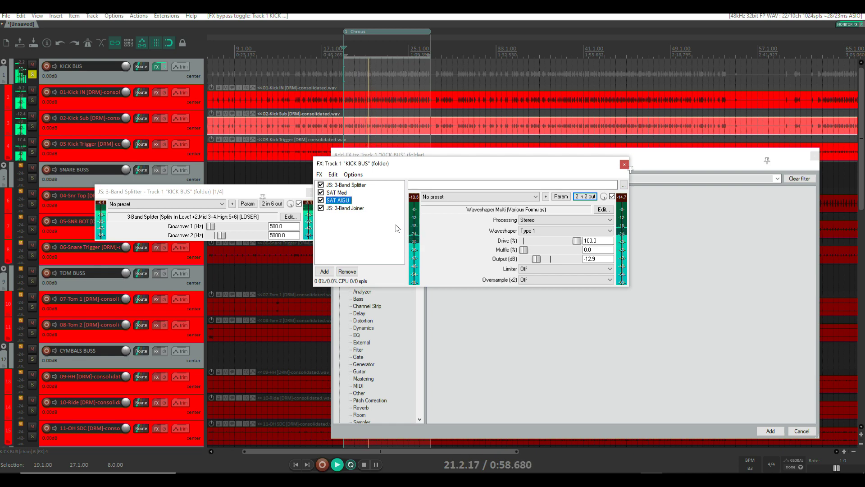
{"action": "key", "text": "space"}
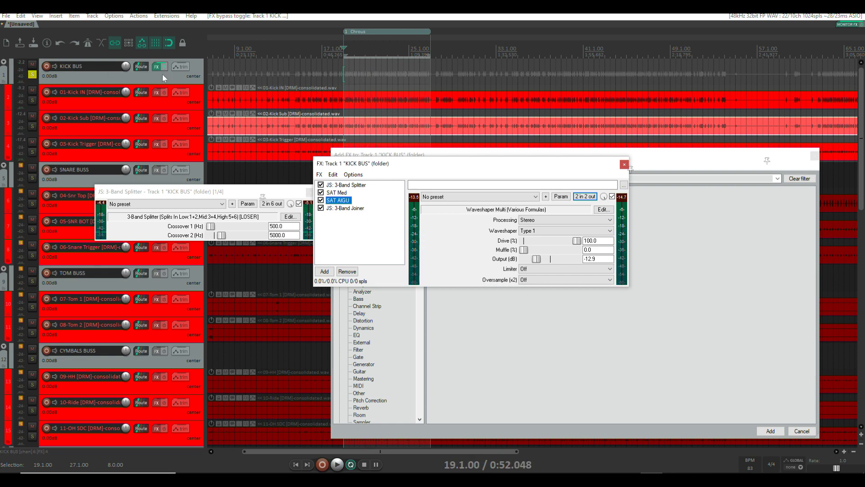
Play the kick and compare it with the whole KICK BUS effects chain disabled and enabled
{"action": "key", "text": "space"}
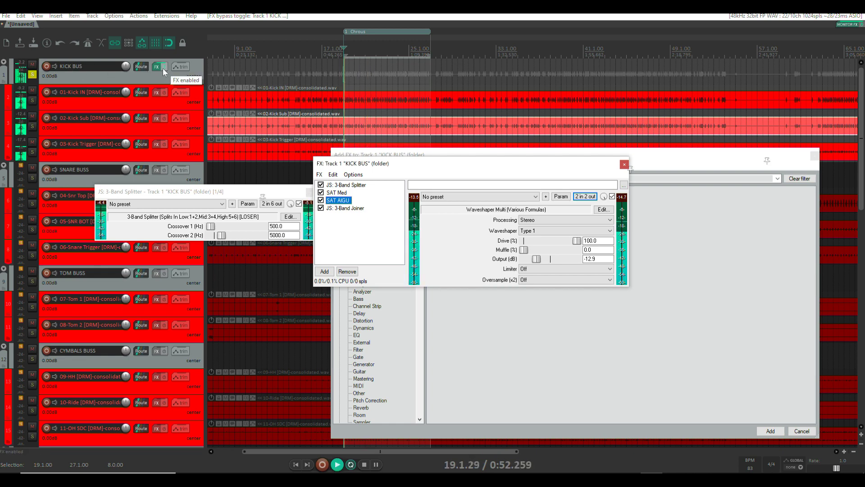
{"action": "left_click", "coordinate": [163, 68]}
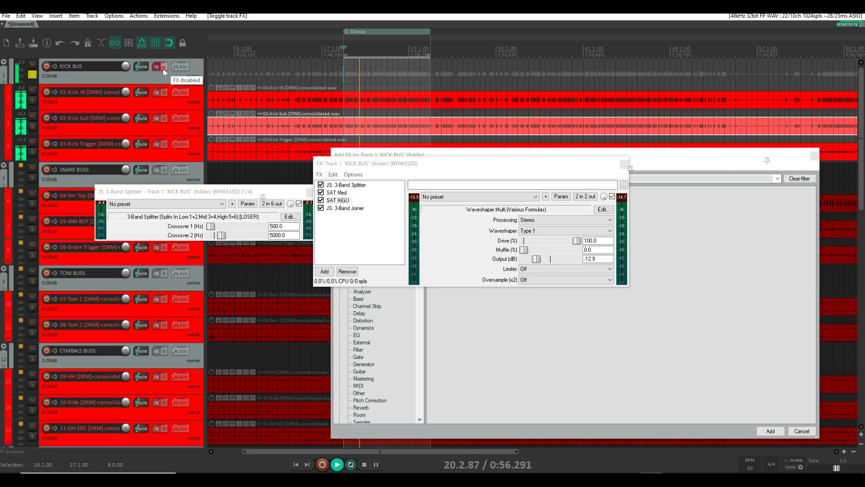
{"action": "left_click", "coordinate": [164, 68]}
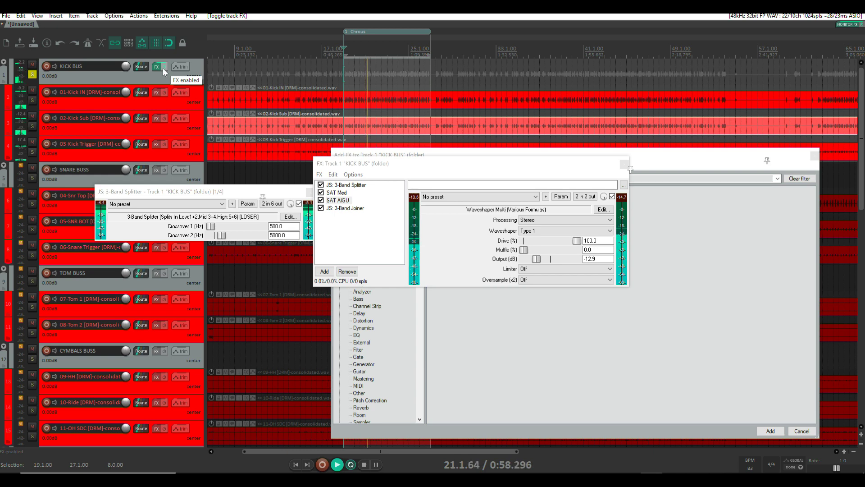
{"action": "key", "text": "space"}
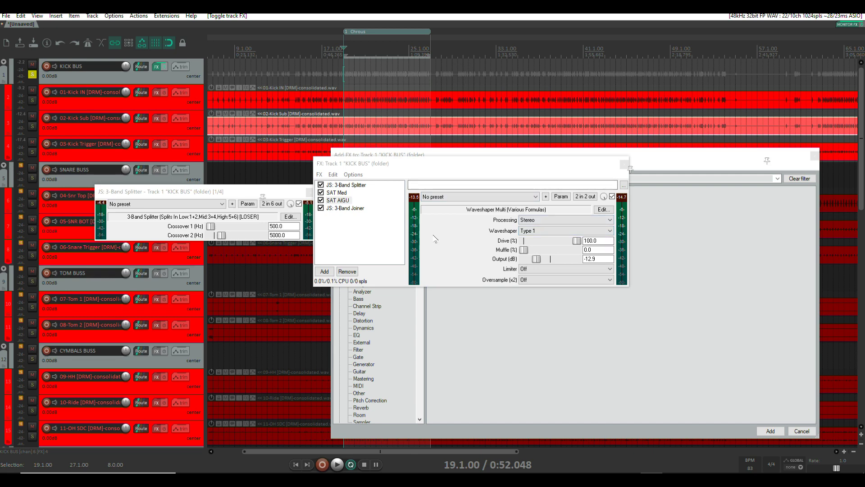
Bypass both SAT AIGU and SAT Med, and close the floating 3-Band Splitter window
{"action": "left_click", "coordinate": [335, 204]}
{"action": "left_click", "coordinate": [320, 200]}
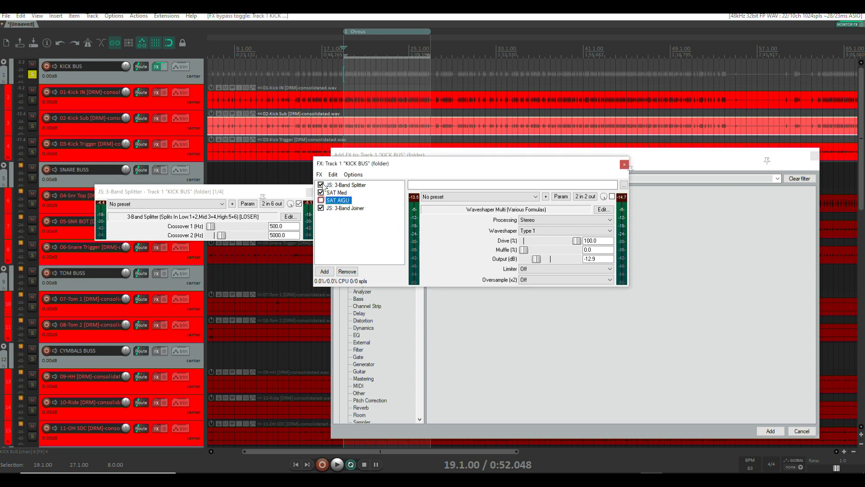
{"action": "left_click", "coordinate": [321, 193]}
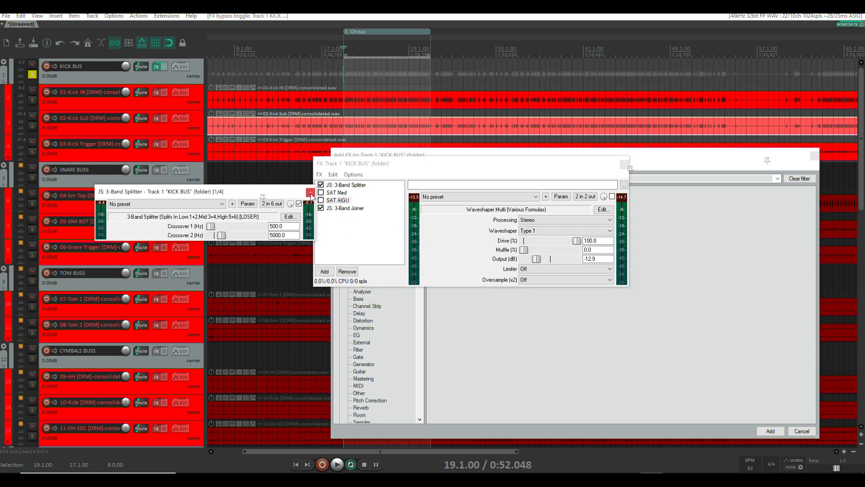
{"action": "left_click", "coordinate": [289, 195]}
Search the plug-ins for "tape" and add Virtual Tape Machines (Slate Digital) above the 3-Band Splitter in the KICK BUS chain
{"action": "left_click_drag", "start_coordinate": [678, 158], "coordinate": [753, 185]}
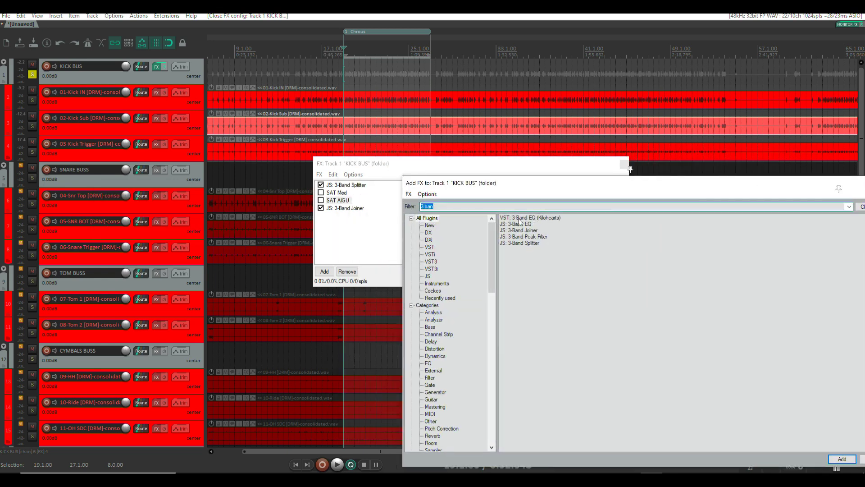
{"action": "type", "text": "tape"}
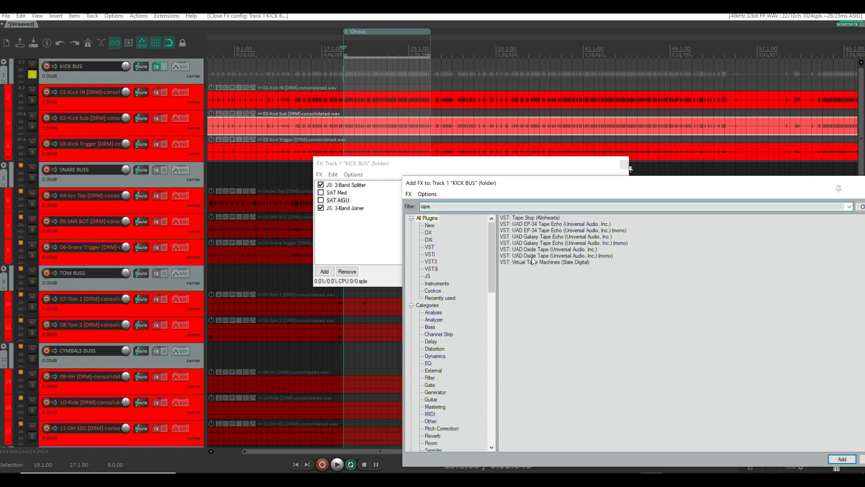
{"action": "left_click_drag", "start_coordinate": [534, 262], "coordinate": [332, 185]}
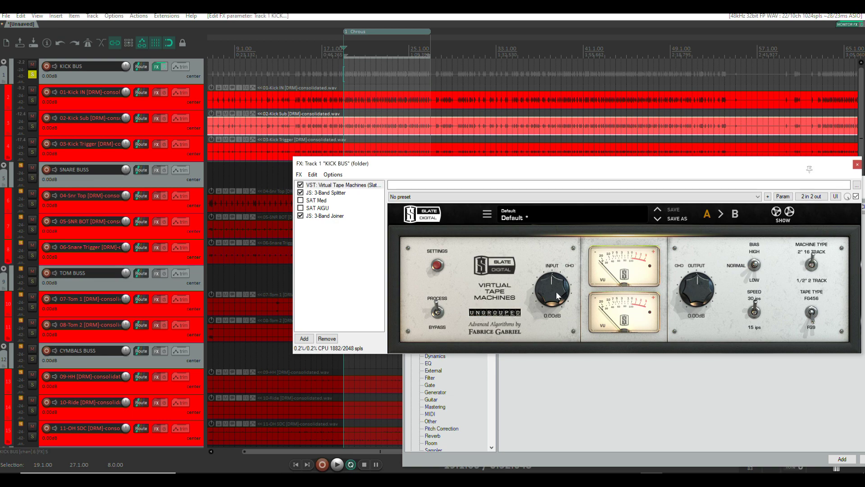
Try the Virtual Tape Machines Input at +15.7 dB during playback, and reduce it to about +6.9 dB
{"action": "key", "text": "space"}
{"action": "left_click_drag", "start_coordinate": [556, 291], "coordinate": [524, 207]}
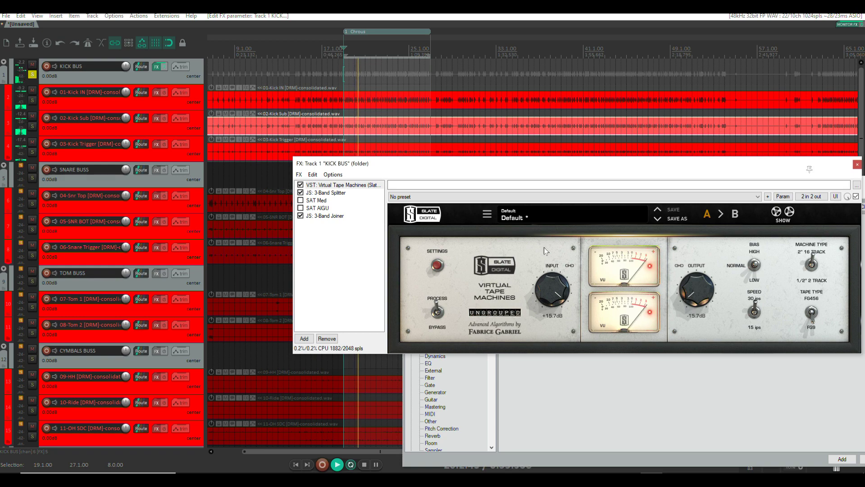
{"action": "key", "text": "space"}
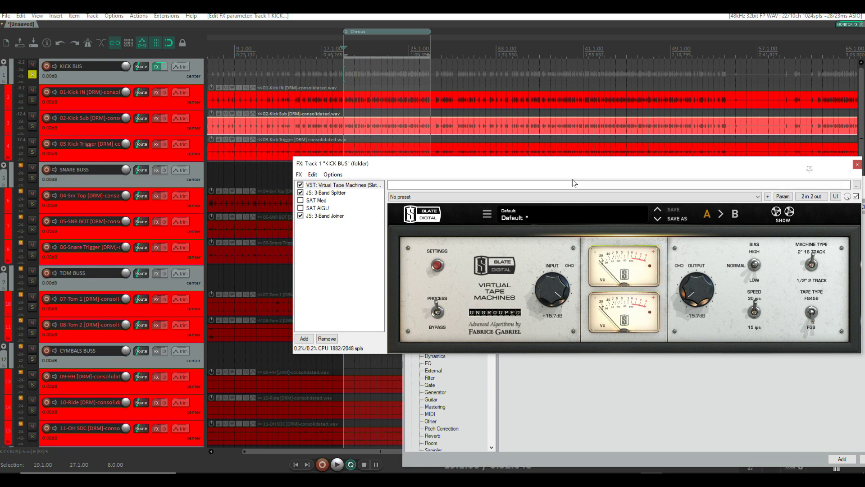
{"action": "left_click_drag", "start_coordinate": [573, 163], "coordinate": [420, 139]}
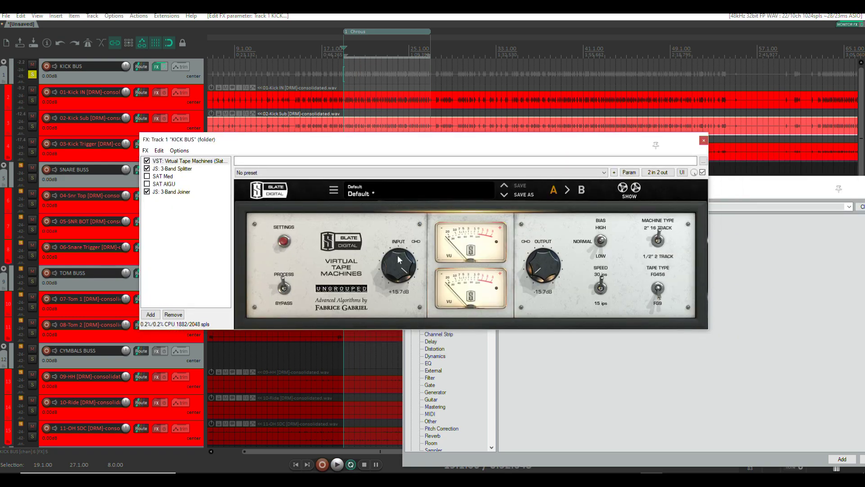
{"action": "left_click_drag", "start_coordinate": [397, 256], "coordinate": [394, 279]}
Move Virtual Tape Machines directly below SAT Med and route its stereo inputs and outputs to channels 3 and 4
{"action": "left_click_drag", "start_coordinate": [176, 163], "coordinate": [181, 189]}
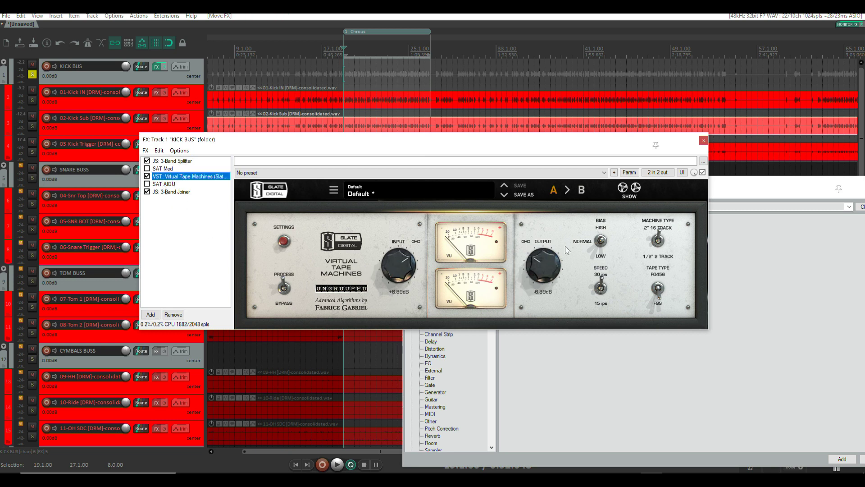
{"action": "left_click", "coordinate": [658, 172]}
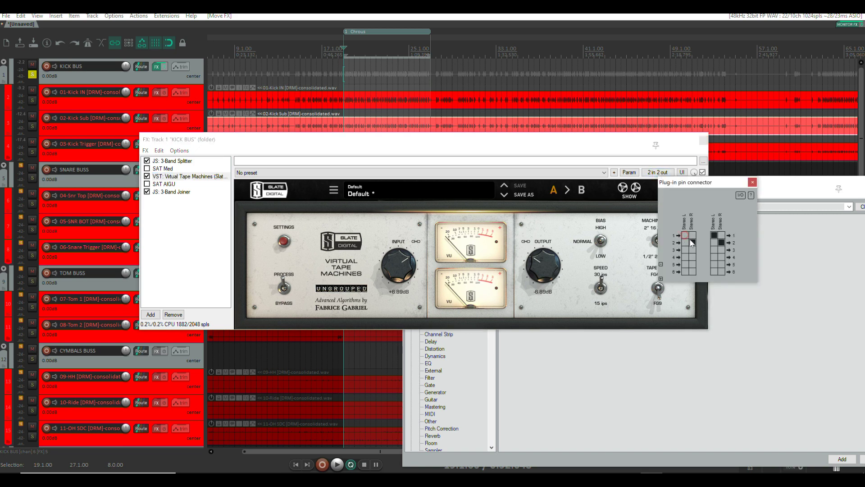
{"action": "left_click", "coordinate": [685, 250]}
{"action": "left_click", "coordinate": [693, 256]}
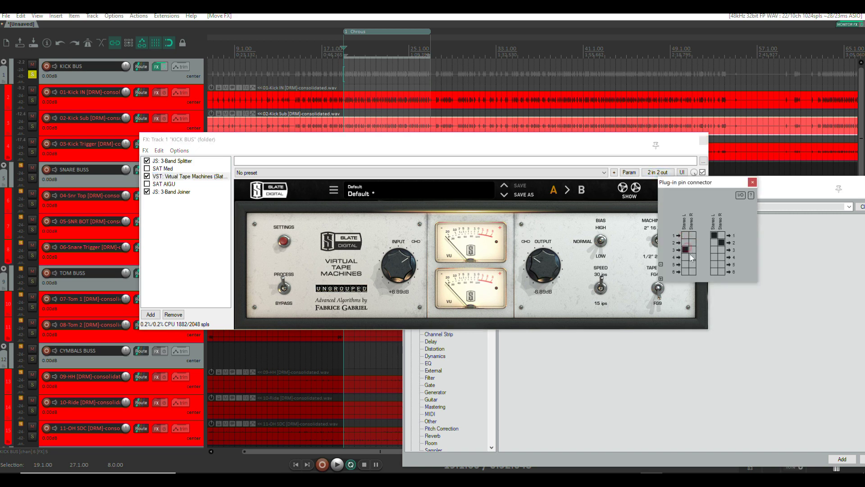
{"action": "left_click", "coordinate": [714, 234]}
{"action": "left_click", "coordinate": [722, 243]}
{"action": "left_click", "coordinate": [715, 250]}
{"action": "left_click", "coordinate": [721, 256]}
{"action": "left_click", "coordinate": [751, 185]}
Raise the Virtual Tape Machines Input to +18.0 dB during playback and compare the kick with the plug-in bypassed and active
{"action": "key", "text": "space"}
{"action": "left_click_drag", "start_coordinate": [398, 263], "coordinate": [380, 198]}
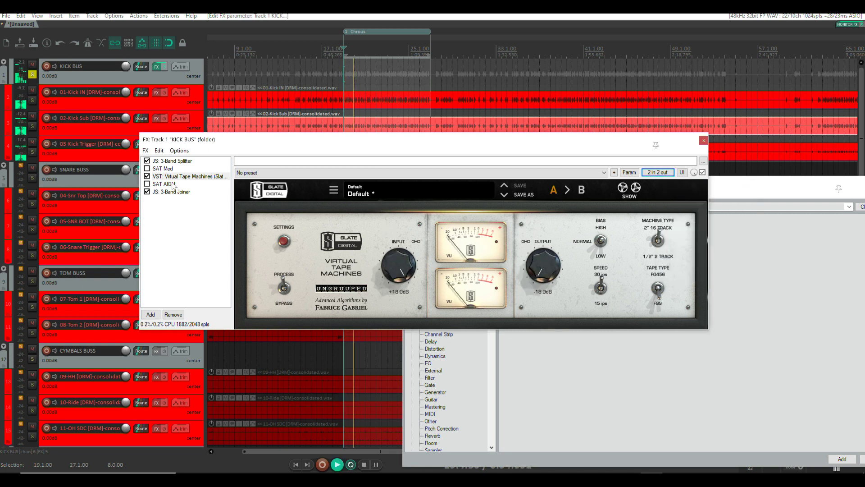
{"action": "left_click", "coordinate": [146, 176]}
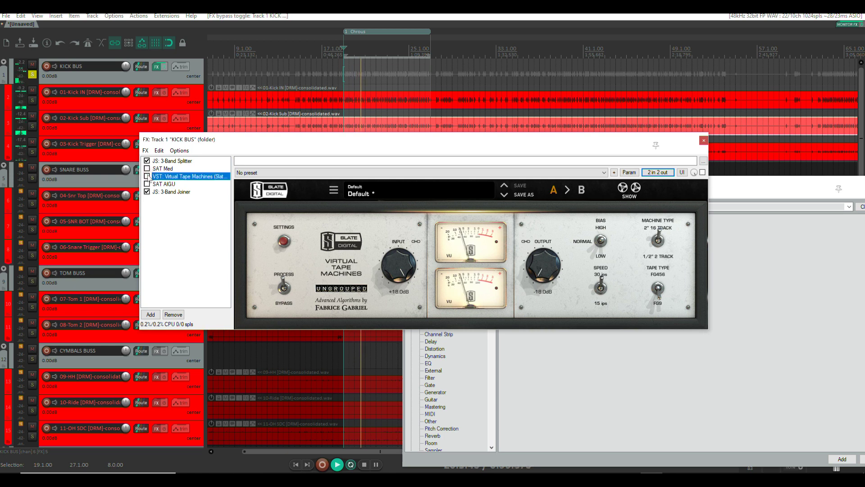
{"action": "left_click", "coordinate": [147, 176]}
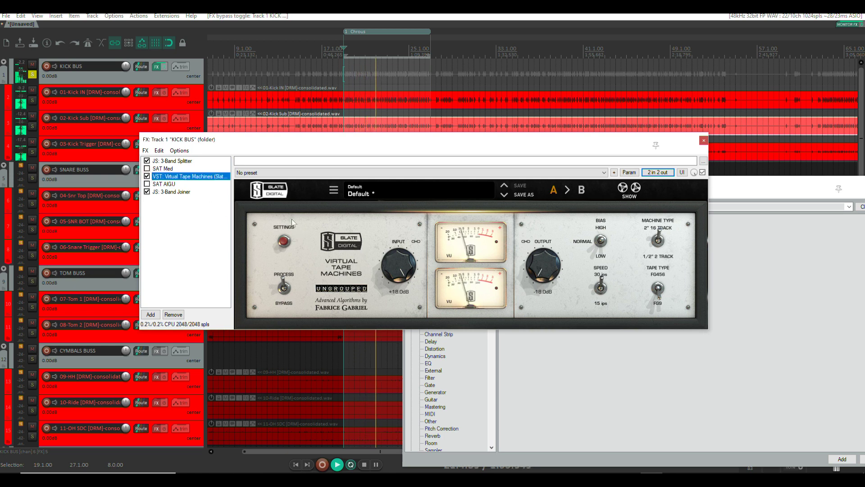
{"action": "key", "text": "space"}
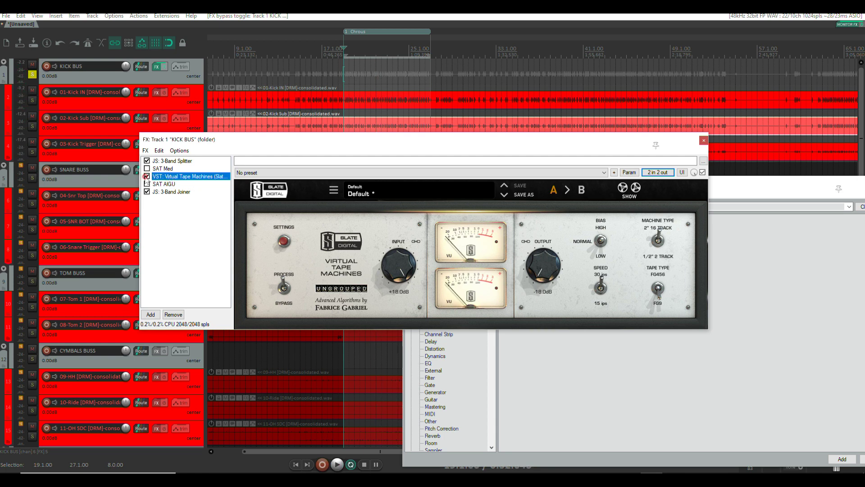
Duplicate Virtual Tape Machines directly below the original in the KICK BUS chain
{"action": "left_click", "coordinate": [147, 177]}
{"action": "left_click", "coordinate": [147, 176]}
{"action": "key", "text": "ctrl+v"}
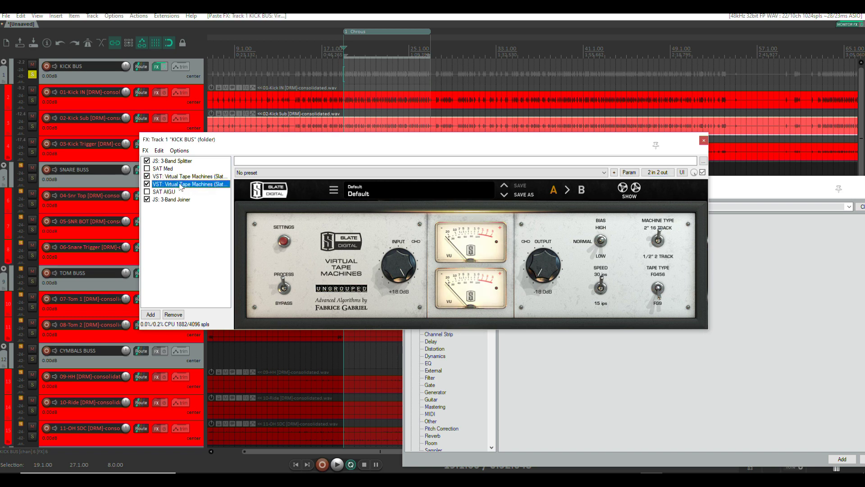
Reroute the duplicated Virtual Tape Machines from channels 3 and 4 to channels 5 and 6
{"action": "left_click", "coordinate": [656, 172]}
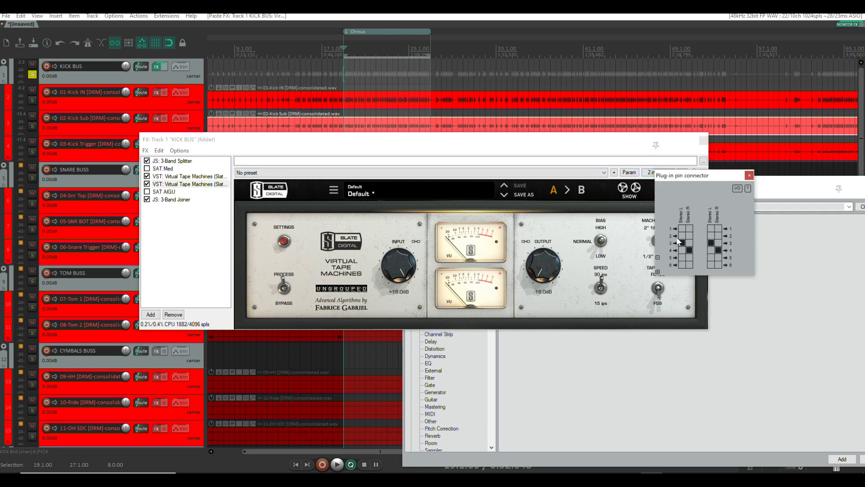
{"action": "left_click", "coordinate": [681, 244]}
{"action": "left_click", "coordinate": [688, 250]}
{"action": "left_click", "coordinate": [681, 257]}
{"action": "left_click", "coordinate": [689, 264]}
{"action": "left_click", "coordinate": [711, 243]}
{"action": "left_click", "coordinate": [749, 175]}
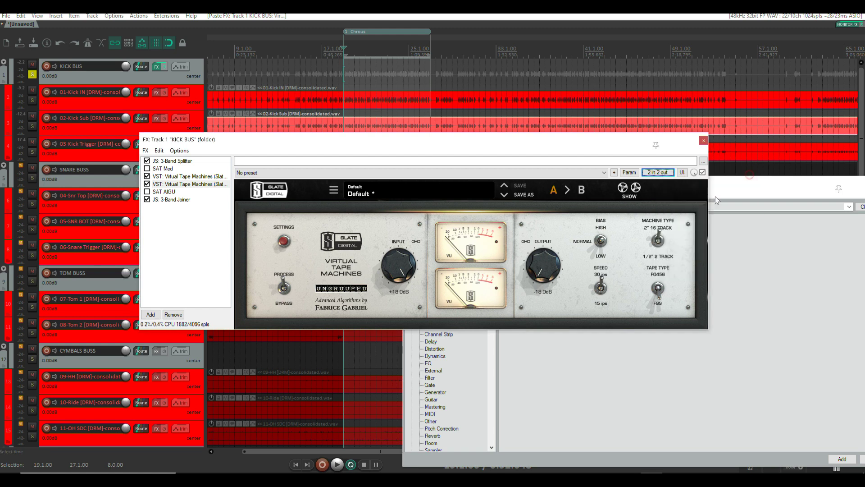
Play the kick to compare it with the duplicated Virtual Tape Machines bypassed and active, and select the first instance
{"action": "key", "text": "space"}
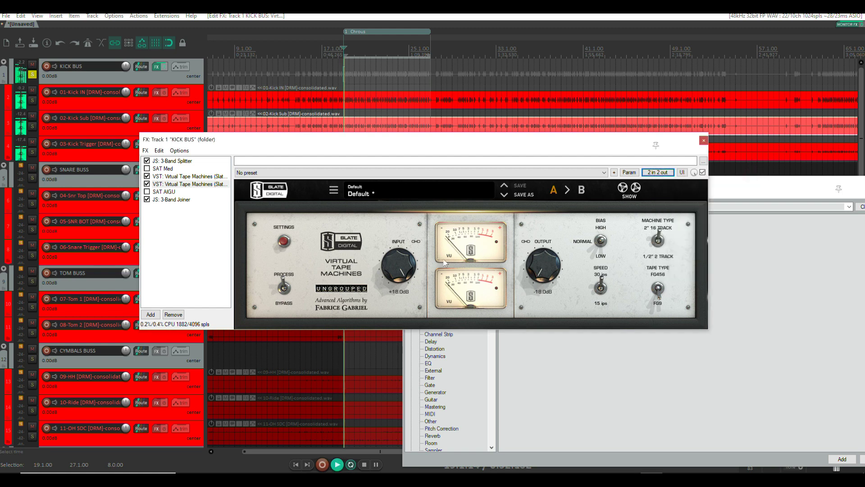
{"action": "left_click", "coordinate": [147, 184]}
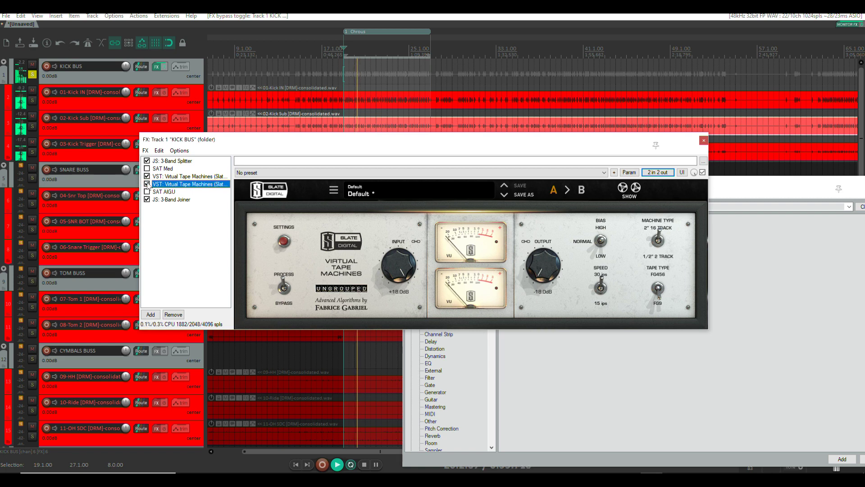
{"action": "key", "text": "space"}
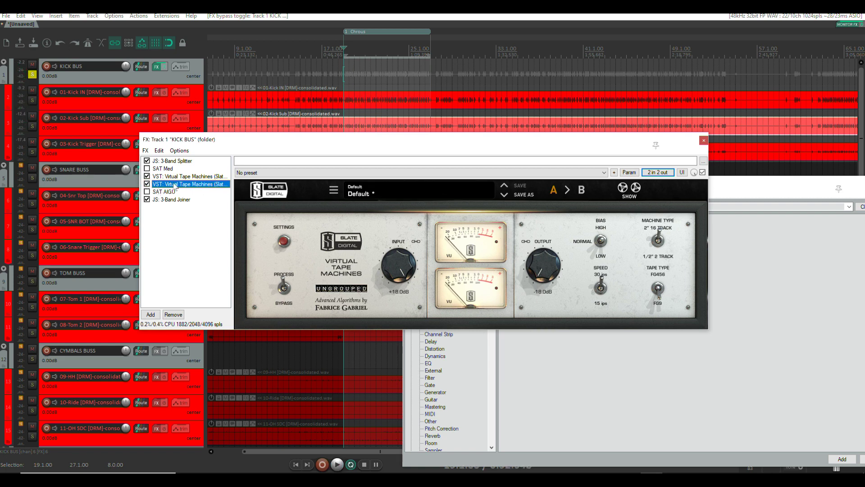
{"action": "left_click", "coordinate": [165, 178]}
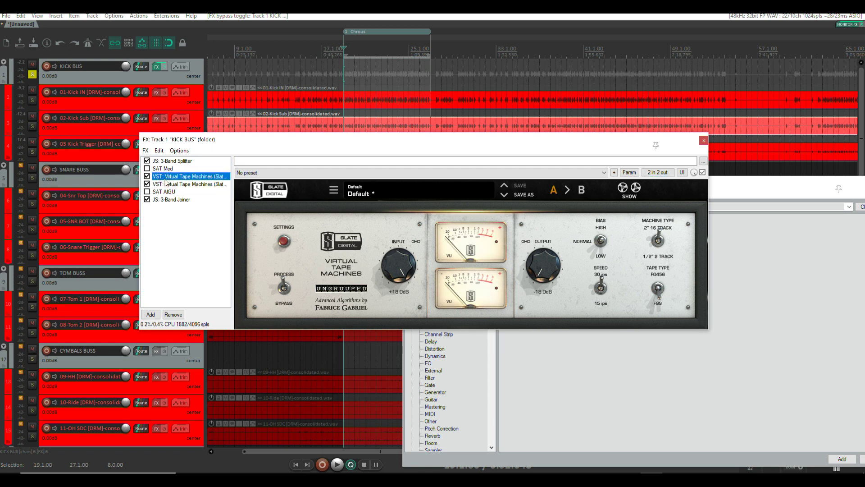
Paste another Virtual Tape Machines instance into the KICK BUS chain and route the first instance to channels 1 and 2
{"action": "key", "text": "ctrl+v"}
{"action": "left_click", "coordinate": [171, 176]}
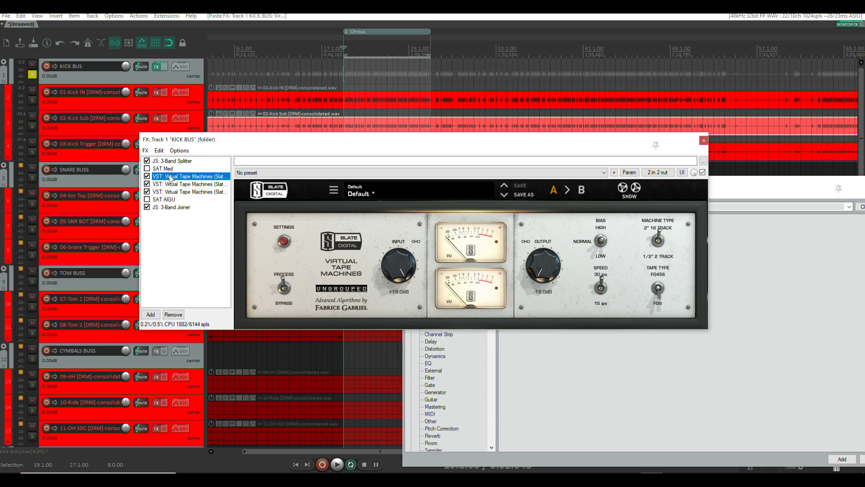
{"action": "left_click", "coordinate": [657, 172]}
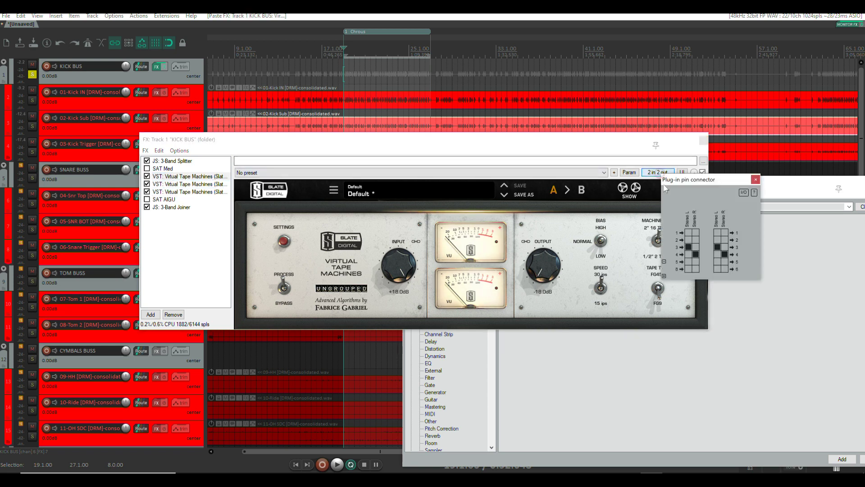
{"action": "left_click", "coordinate": [696, 254]}
{"action": "left_click", "coordinate": [688, 232]}
{"action": "left_click", "coordinate": [695, 240]}
{"action": "left_click", "coordinate": [725, 254]}
{"action": "left_click", "coordinate": [718, 232]}
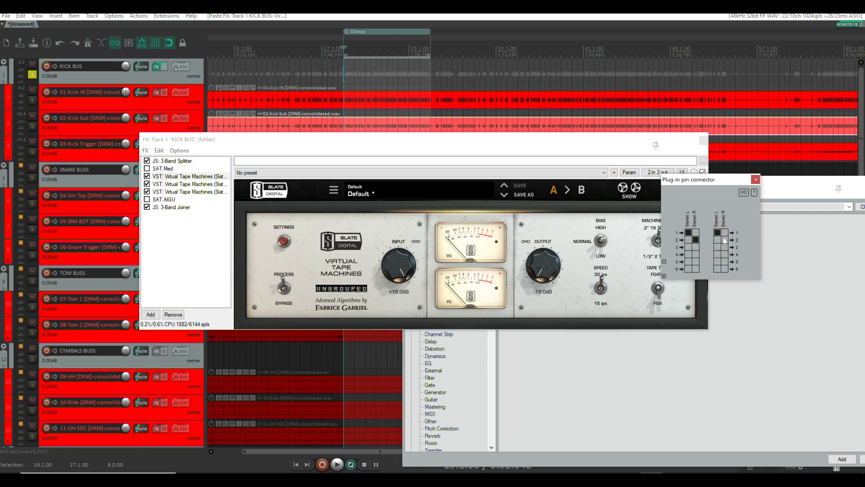
{"action": "left_click", "coordinate": [725, 239]}
Set the first Virtual Tape Machines Input to +2.61 dB and play the kick with the track effects bypassed and active
{"action": "left_click_drag", "start_coordinate": [397, 264], "coordinate": [393, 314]}
{"action": "key", "text": "space"}
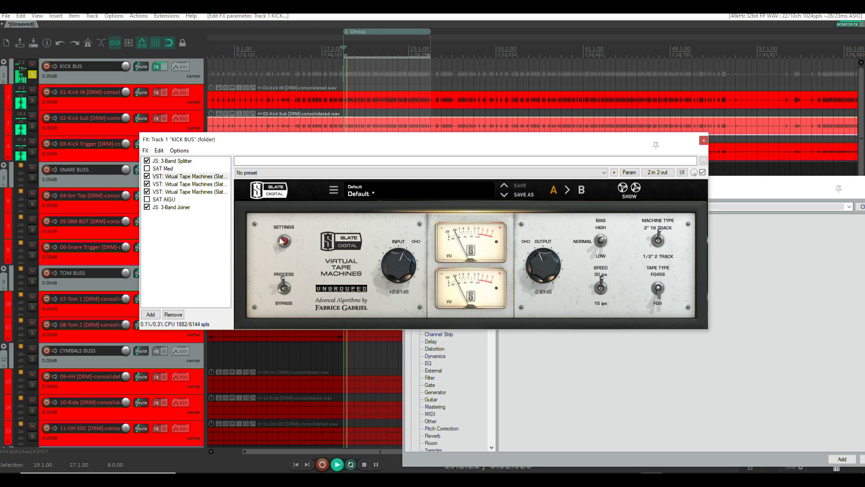
{"action": "left_click", "coordinate": [166, 66]}
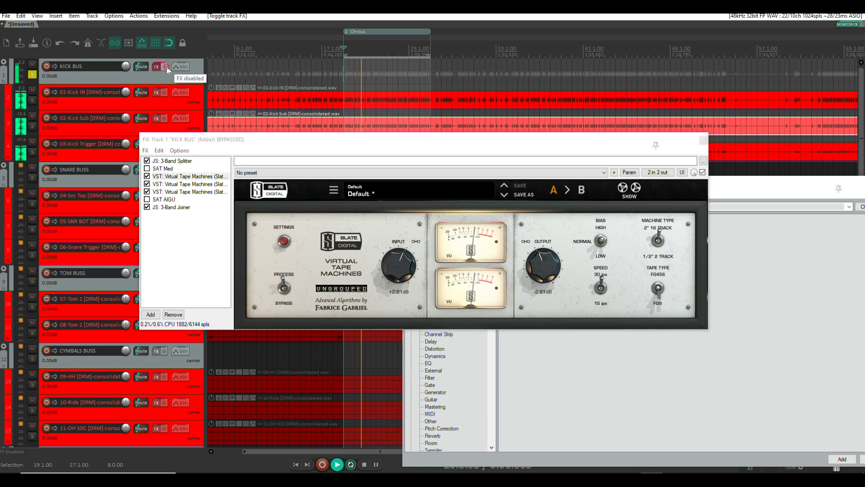
{"action": "left_click", "coordinate": [166, 66]}
{"action": "key", "text": "space"}
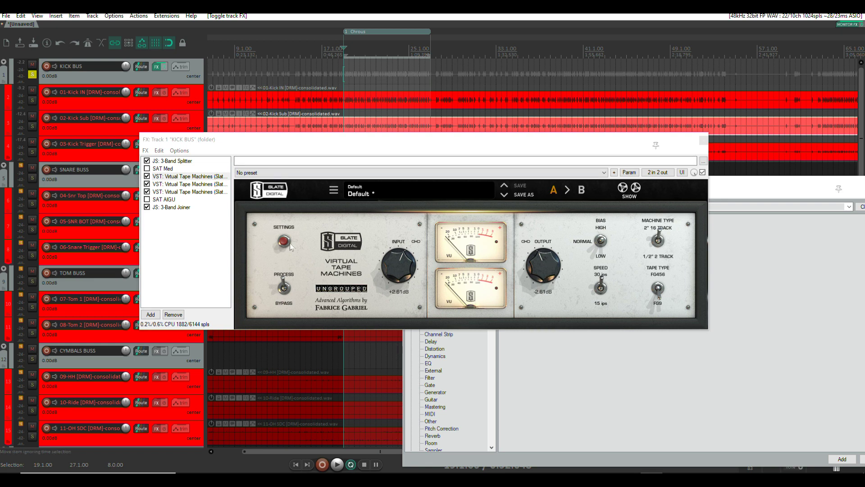
Remove all three Virtual Tape Machines instances from the KICK BUS chain and re-enable SAT Med and SAT AIGU
{"action": "left_click", "coordinate": [465, 143]}
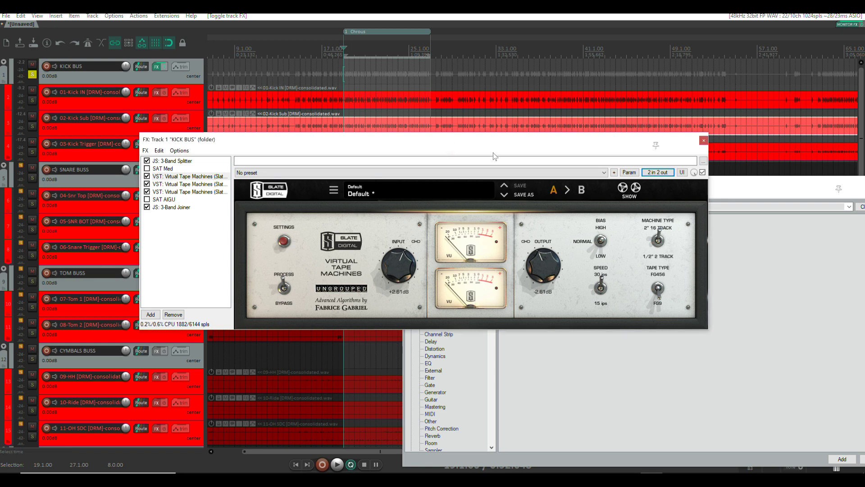
{"action": "left_click_drag", "start_coordinate": [466, 143], "coordinate": [465, 84]}
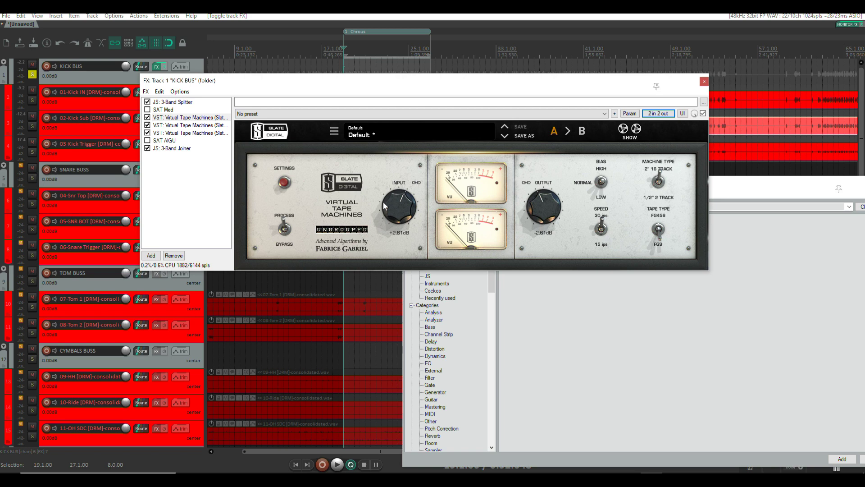
{"action": "left_click", "coordinate": [180, 118]}
{"action": "left_click", "coordinate": [188, 133], "text": "shift"}
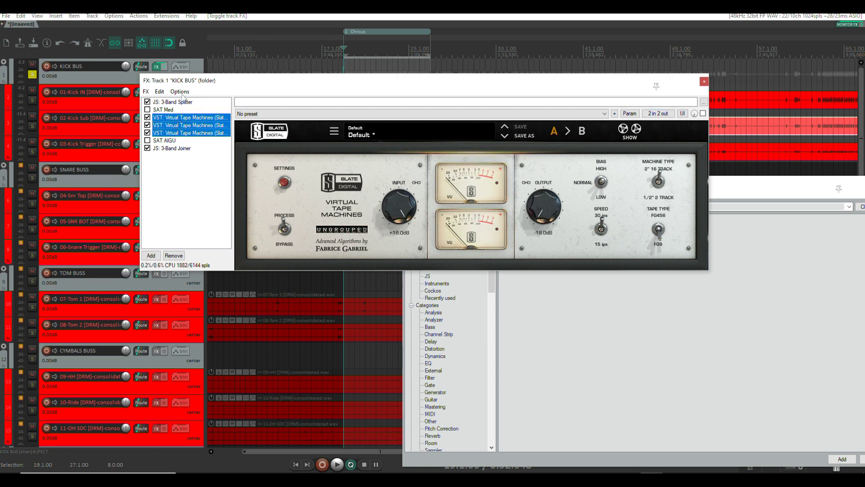
{"action": "left_click", "coordinate": [174, 256]}
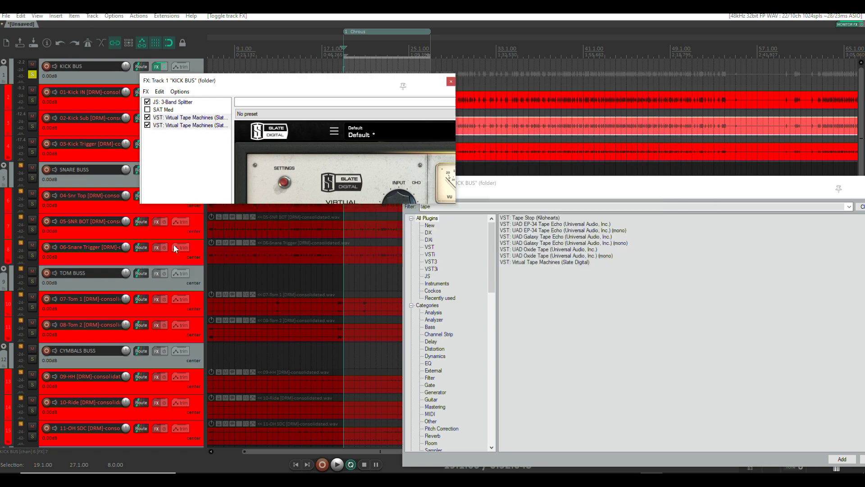
{"action": "left_click", "coordinate": [148, 109]}
{"action": "left_click", "coordinate": [147, 117]}
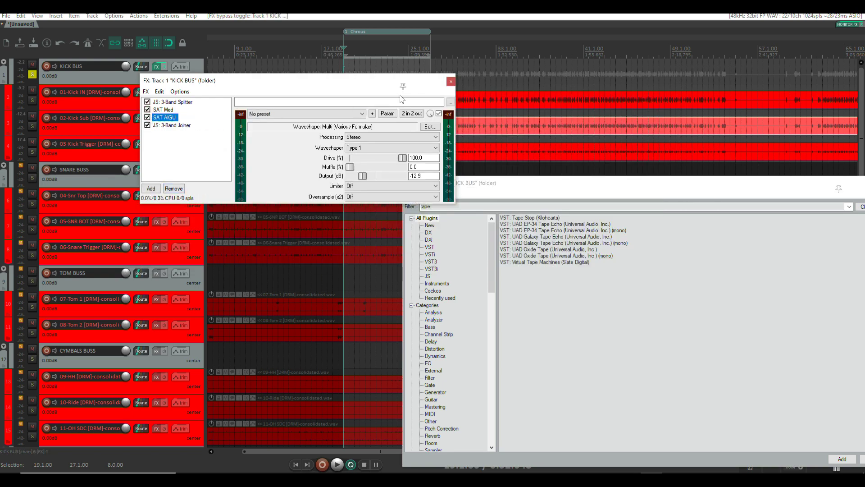
Close the KICK BUS effect windows, copy its effects chain to SNARE BUSS, and show the copied 3-Band Splitter settings
{"action": "left_click", "coordinate": [451, 81]}
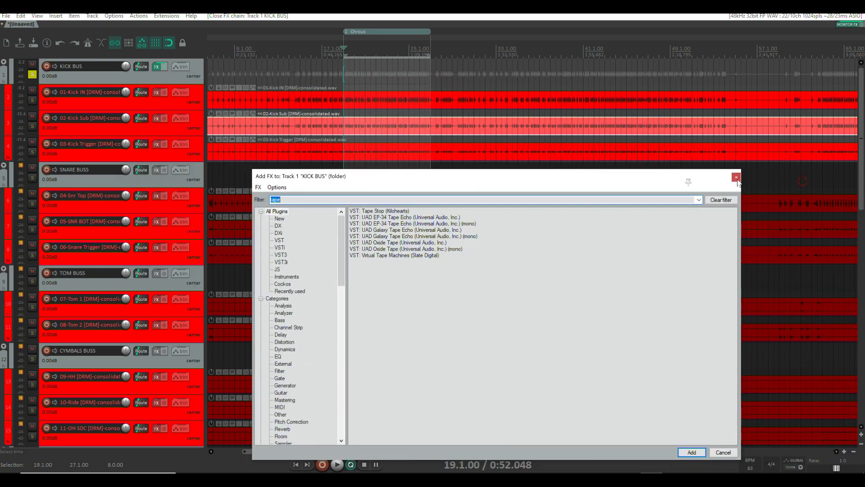
{"action": "left_click", "coordinate": [737, 178]}
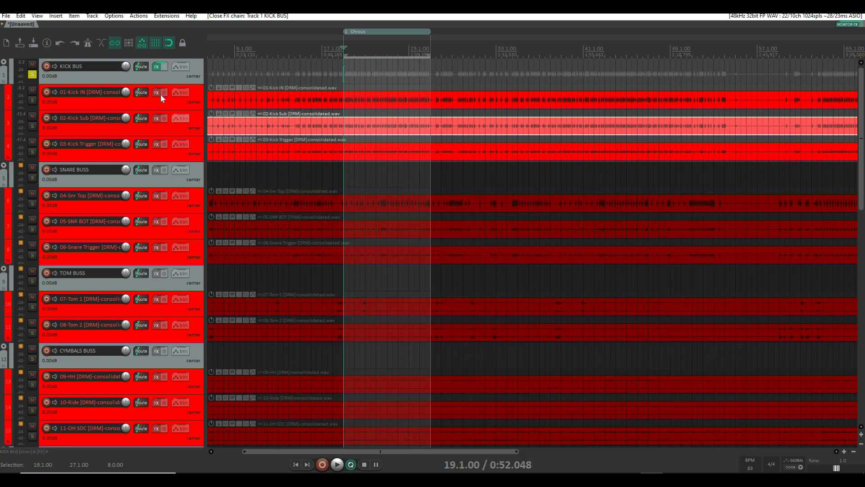
{"action": "left_click_drag", "start_coordinate": [158, 67], "coordinate": [158, 173]}
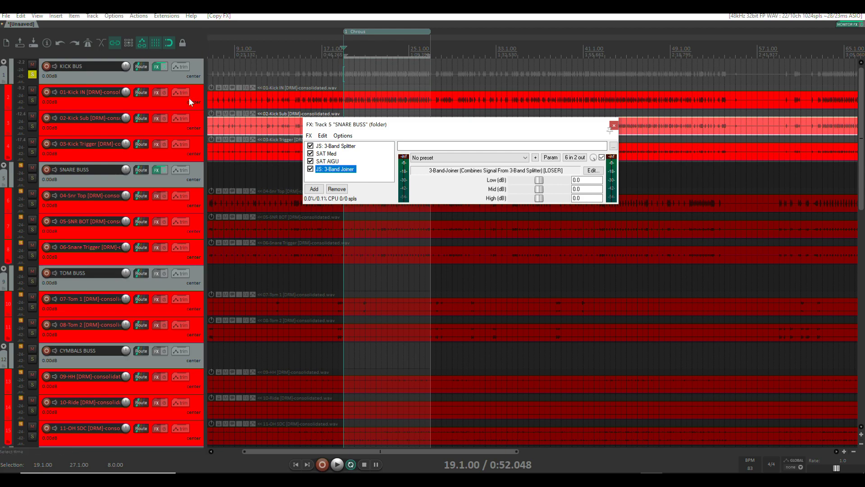
{"action": "left_click", "coordinate": [337, 146]}
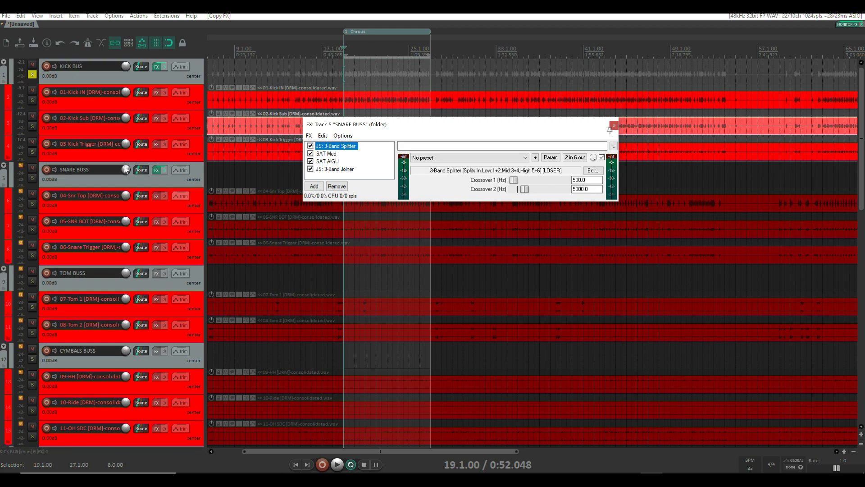
Solo SNARE BUSS instead of KICK BUS and play the snare to compare it with the effects chain bypassed and active
{"action": "left_click", "coordinate": [32, 75]}
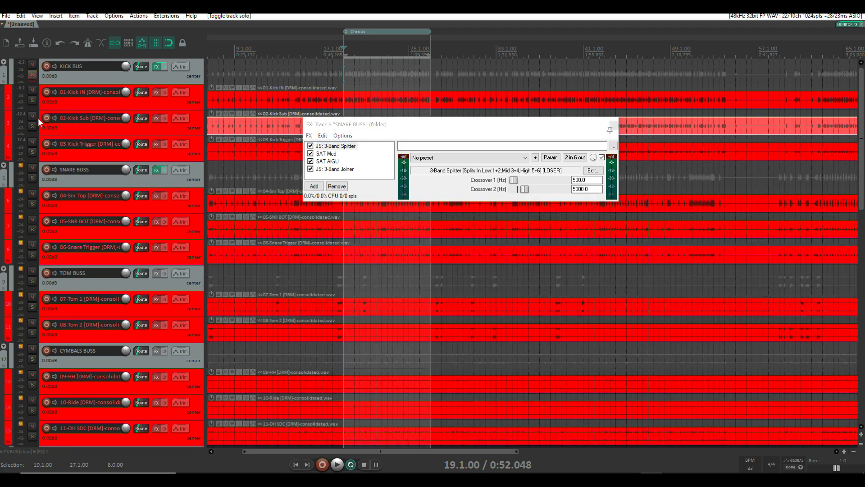
{"action": "left_click", "coordinate": [33, 174]}
{"action": "left_click", "coordinate": [163, 170]}
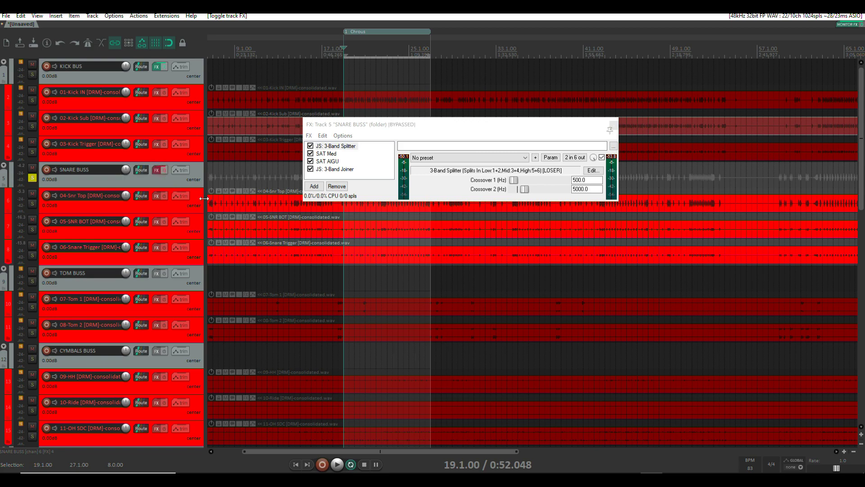
{"action": "key", "text": "space"}
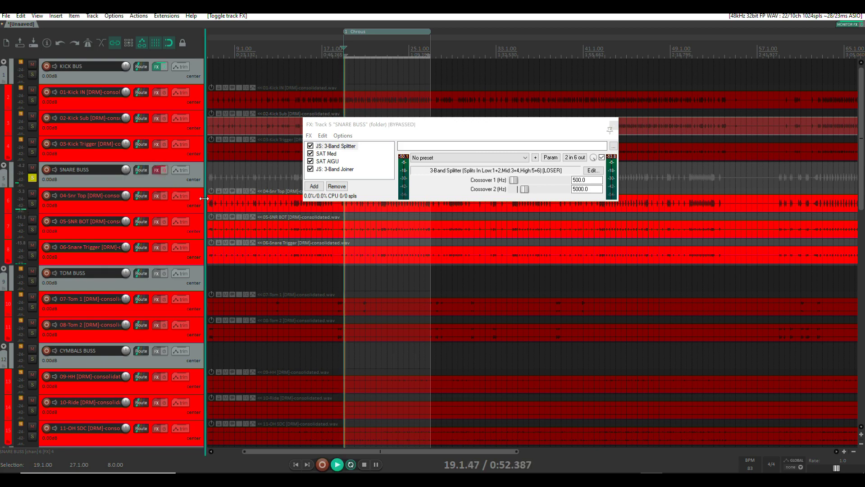
{"action": "left_click", "coordinate": [163, 171]}
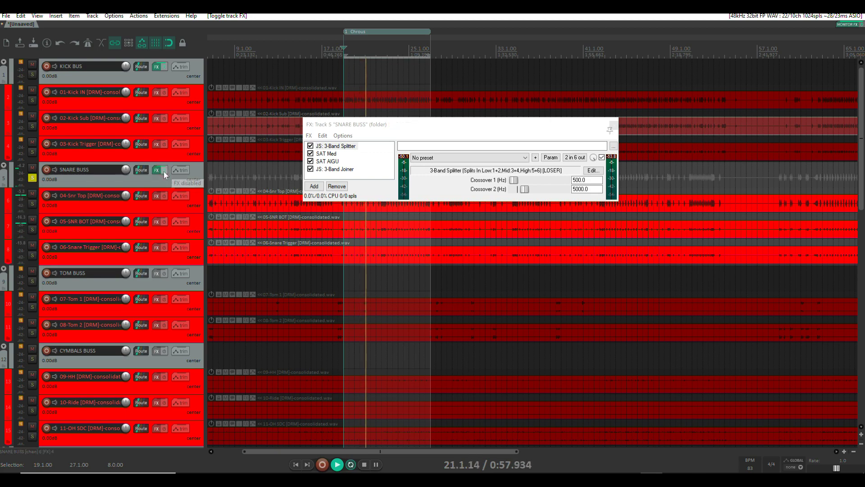
Stop playback and lower the SAT AIGU Drive on SNARE BUSS to 67.5 %
{"action": "left_click", "coordinate": [328, 161]}
{"action": "key", "text": "space"}
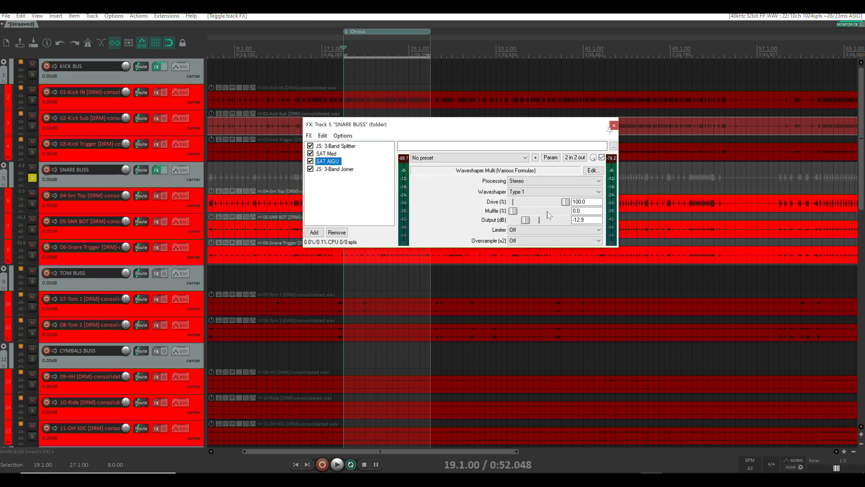
{"action": "left_click_drag", "start_coordinate": [568, 203], "coordinate": [550, 201]}
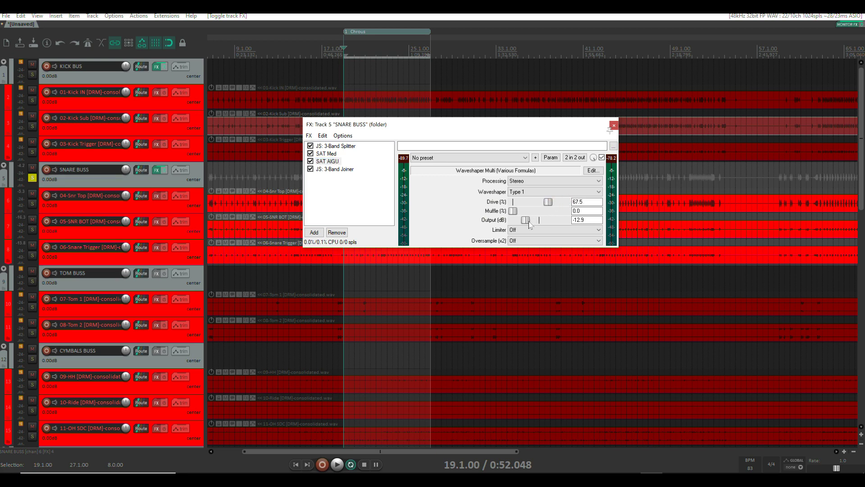
Set SAT Med on SNARE BUSS to Drive 83.85 % and Output -10.0 dB, comparing the chain bypassed and active during playback
{"action": "left_click", "coordinate": [329, 154]}
{"action": "left_click_drag", "start_coordinate": [566, 202], "coordinate": [530, 222]}
{"action": "key", "text": "space"}
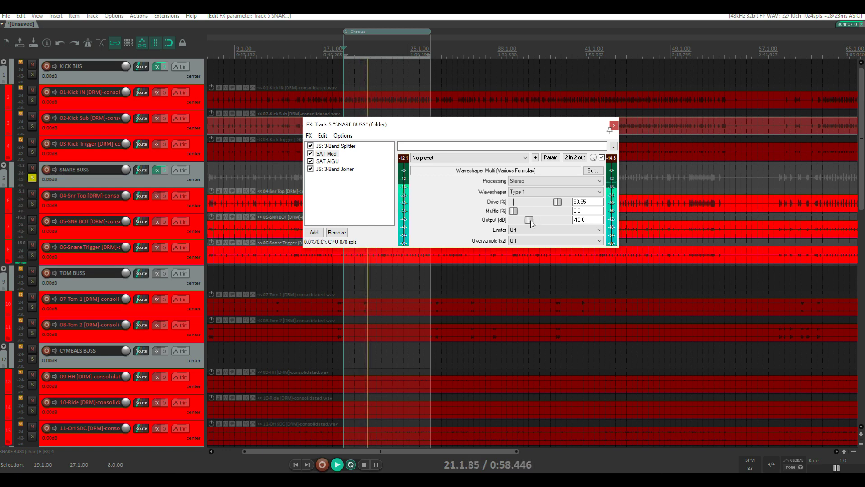
{"action": "left_click", "coordinate": [164, 170]}
{"action": "left_click", "coordinate": [164, 170]}
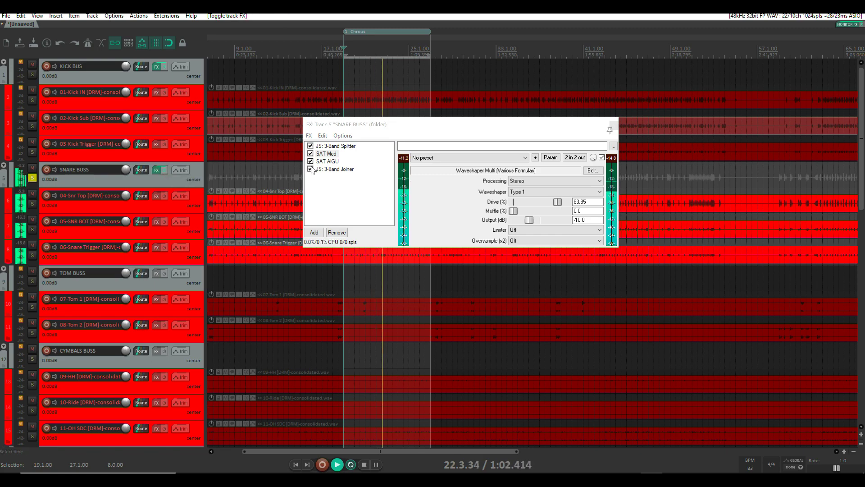
Set SAT Med on SNARE BUSS to Drive 100 % and Output -13.0 dB during playback, and stop
{"action": "left_click", "coordinate": [470, 221]}
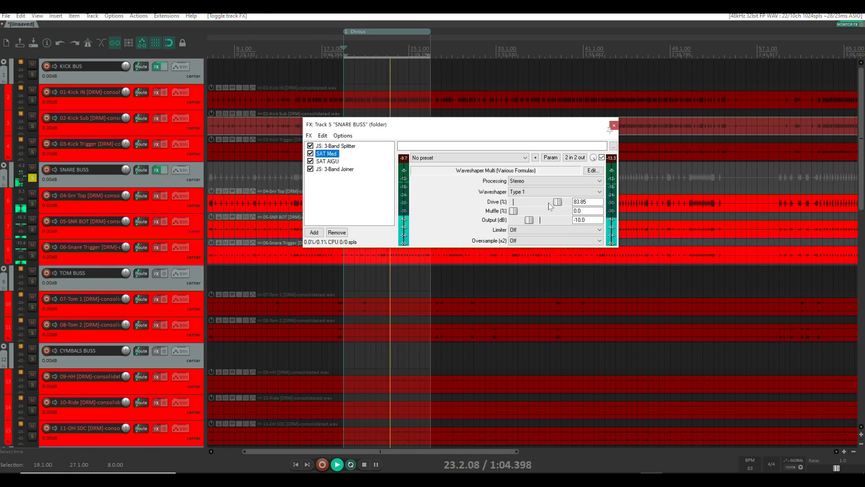
{"action": "left_click_drag", "start_coordinate": [557, 202], "coordinate": [570, 201]}
{"action": "scroll", "coordinate": [530, 220], "scroll_direction": "down", "scroll_amount": 3}
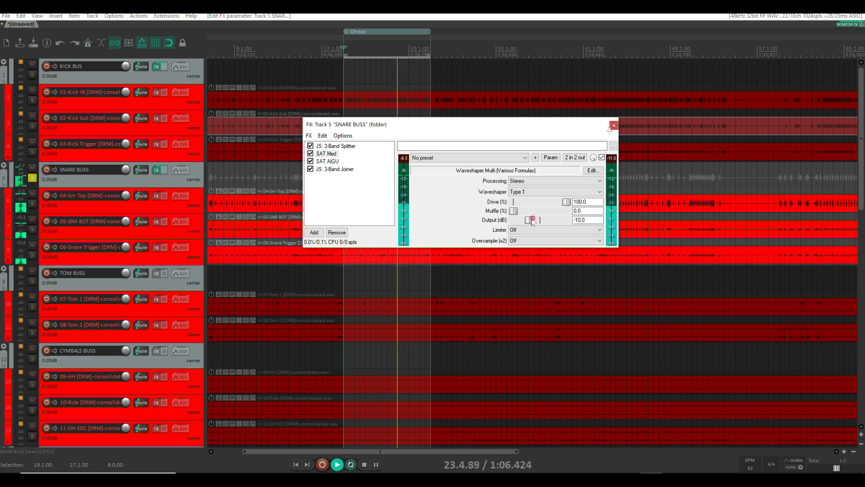
{"action": "scroll", "coordinate": [529, 220], "scroll_direction": "up", "scroll_amount": 1}
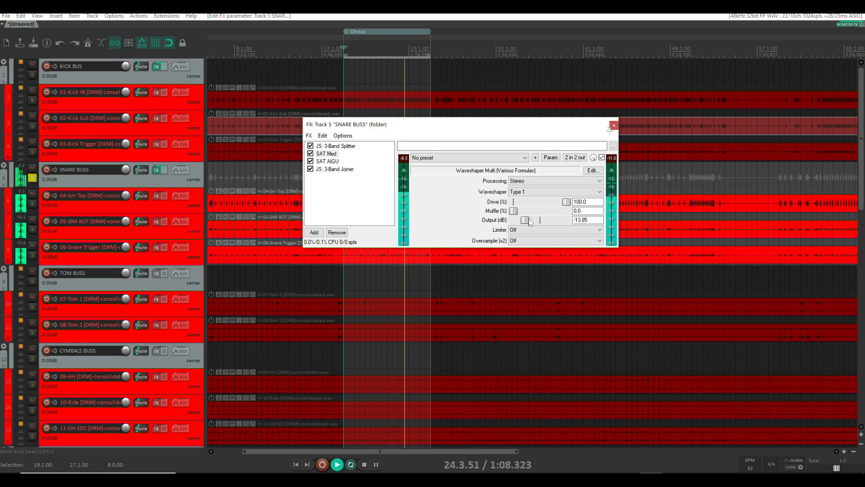
{"action": "key", "text": "space"}
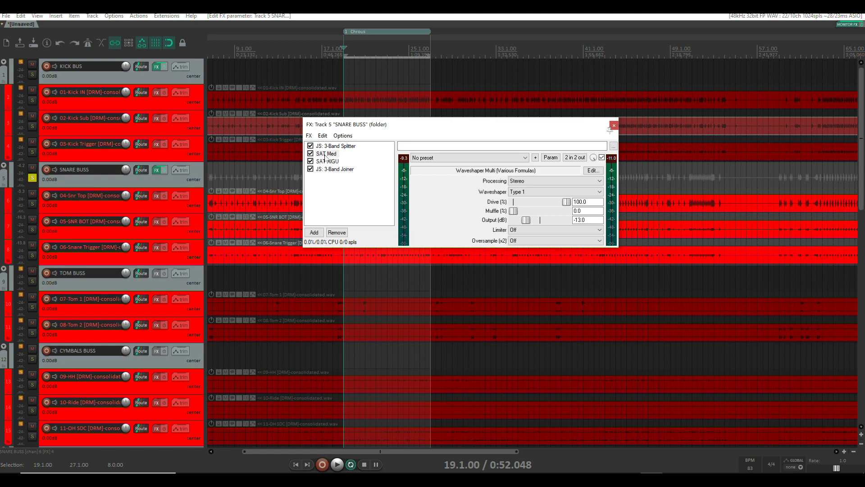
Close the SNARE BUSS effects chain, unsolo that bus, and solo the 17-Bass DI track
{"action": "left_click", "coordinate": [613, 125]}
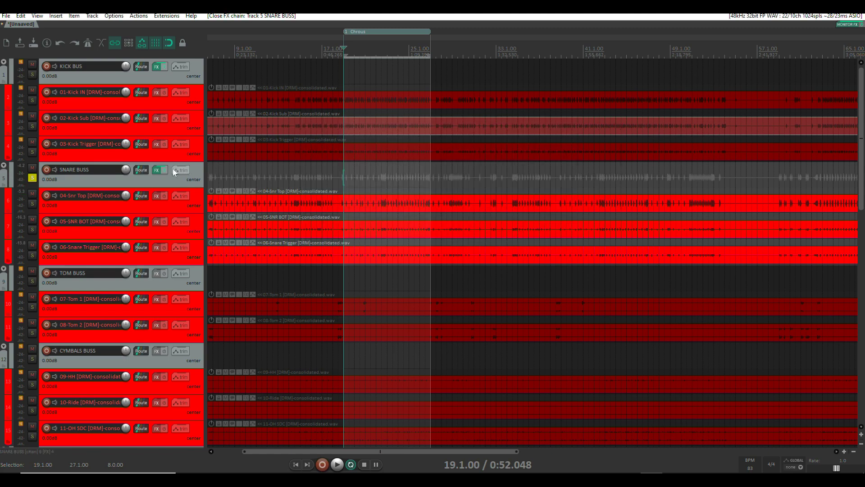
{"action": "left_click", "coordinate": [32, 178]}
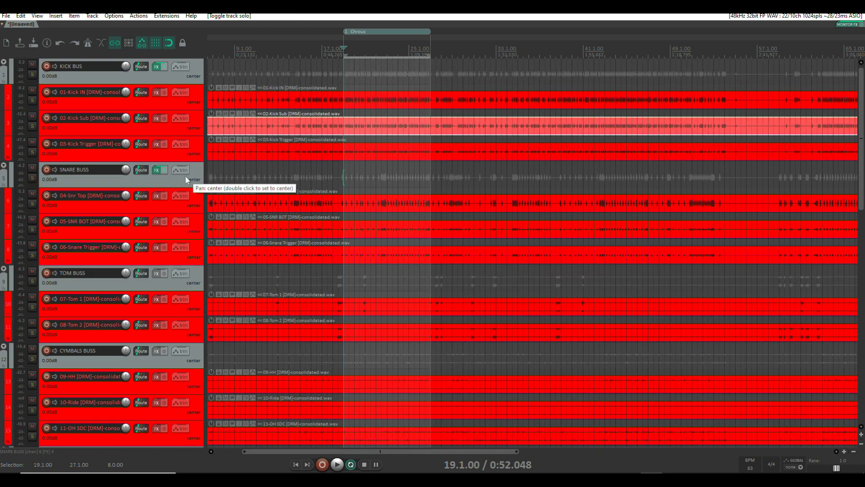
{"action": "scroll", "coordinate": [185, 178], "scroll_direction": "down", "scroll_amount": 3}
{"action": "scroll", "coordinate": [185, 180], "scroll_direction": "down", "scroll_amount": 6}
{"action": "scroll", "coordinate": [182, 220], "scroll_direction": "up", "scroll_amount": 2}
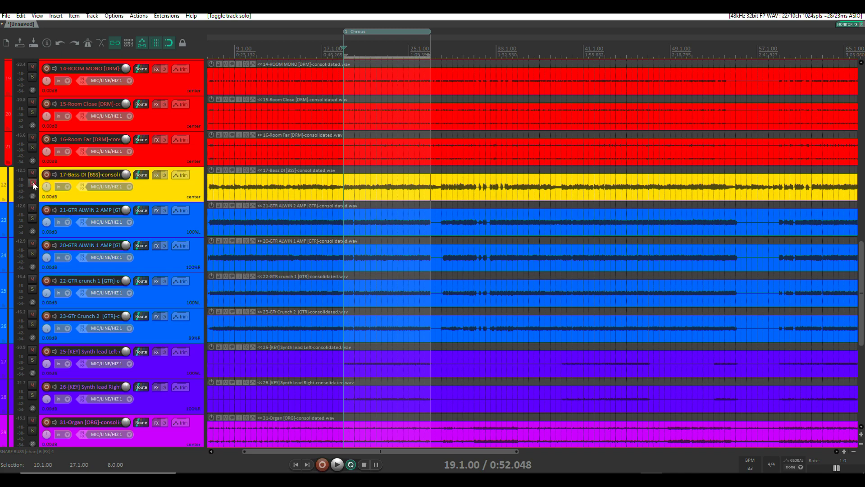
{"action": "left_click", "coordinate": [32, 182]}
Filter the plug-ins for "wave" and add JS: Multi Waveshaper to the 17-Bass DI track
{"action": "left_click", "coordinate": [158, 176]}
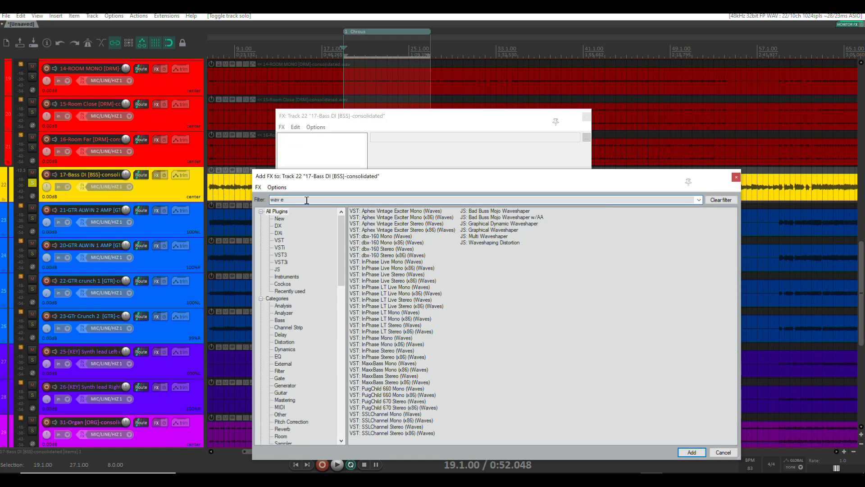
{"action": "left_click_drag", "start_coordinate": [484, 237], "coordinate": [405, 202]}
{"action": "left_click_drag", "start_coordinate": [309, 153], "coordinate": [309, 153]}
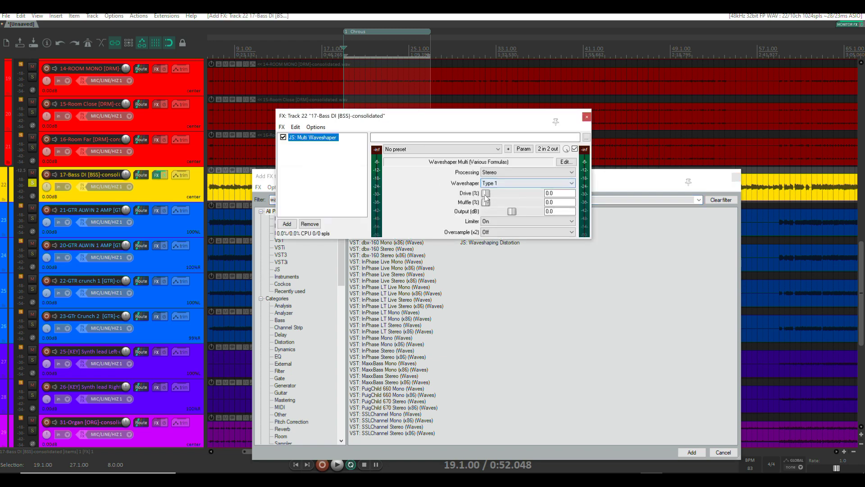
Set the bass Multi Waveshaper to Drive 100 % and Output -12.0 dB, and play the bass briefly
{"action": "left_click_drag", "start_coordinate": [485, 193], "coordinate": [538, 194]}
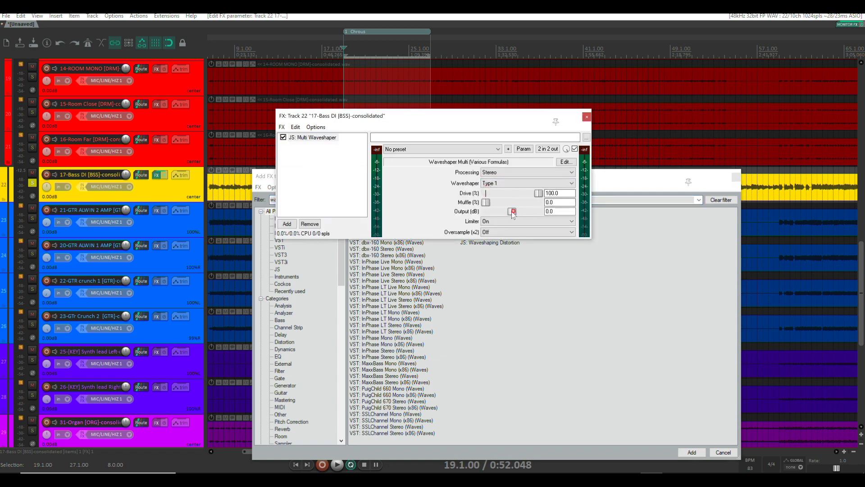
{"action": "key", "text": "space"}
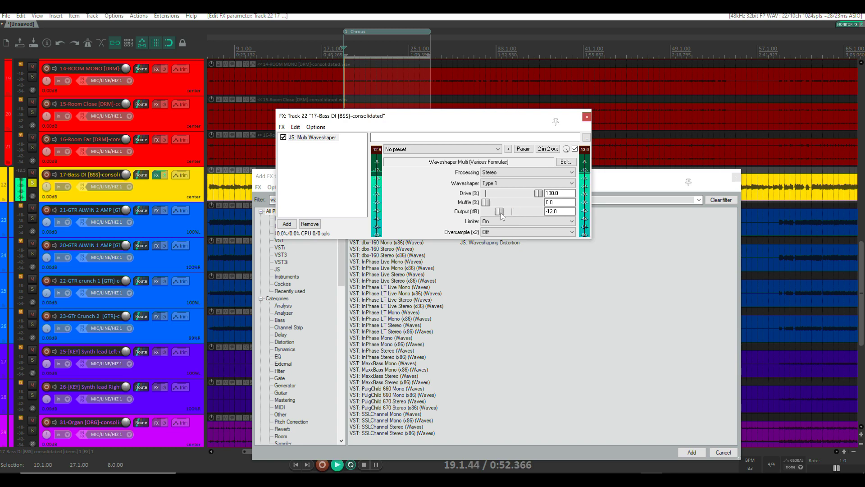
{"action": "key", "text": "space"}
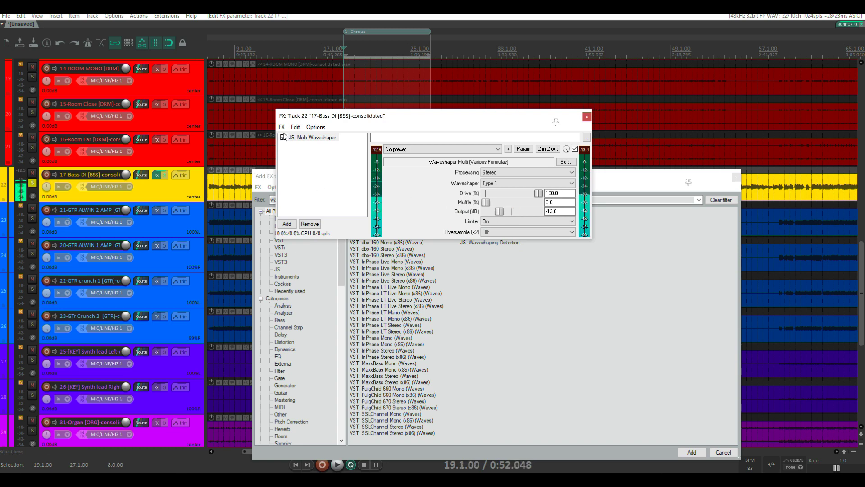
Bypass the bass Multi Waveshaper, play the dry bass briefly for comparison, and re-enable the effect
{"action": "left_click", "coordinate": [283, 137]}
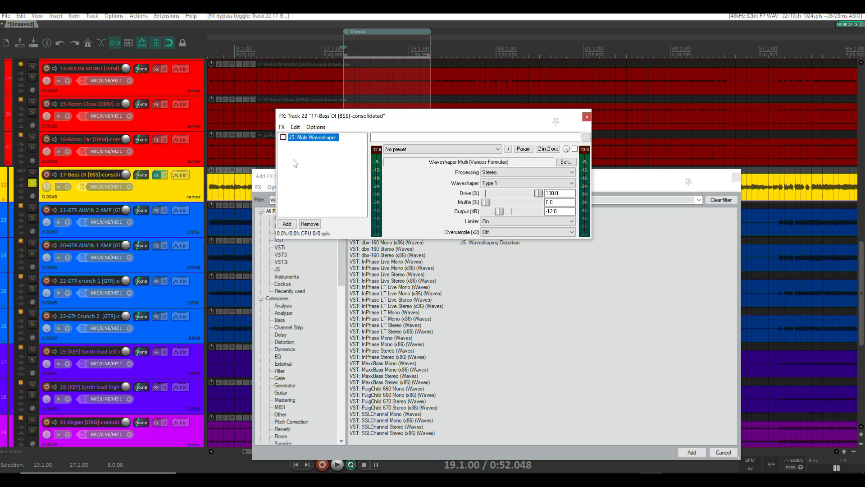
{"action": "key", "text": "space"}
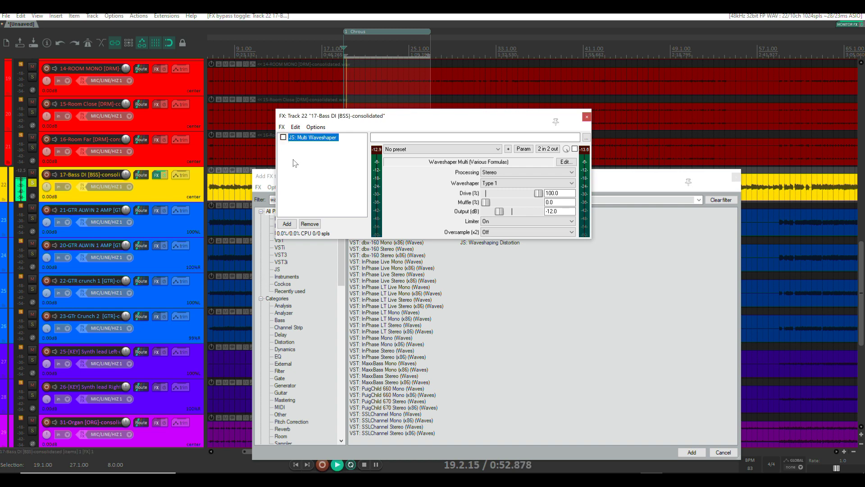
{"action": "key", "text": "space"}
{"action": "left_click", "coordinate": [283, 138]}
Play the bass with Multi Waveshaper active, lower its Output to -13.75 dB, and stop playback
{"action": "key", "text": "space"}
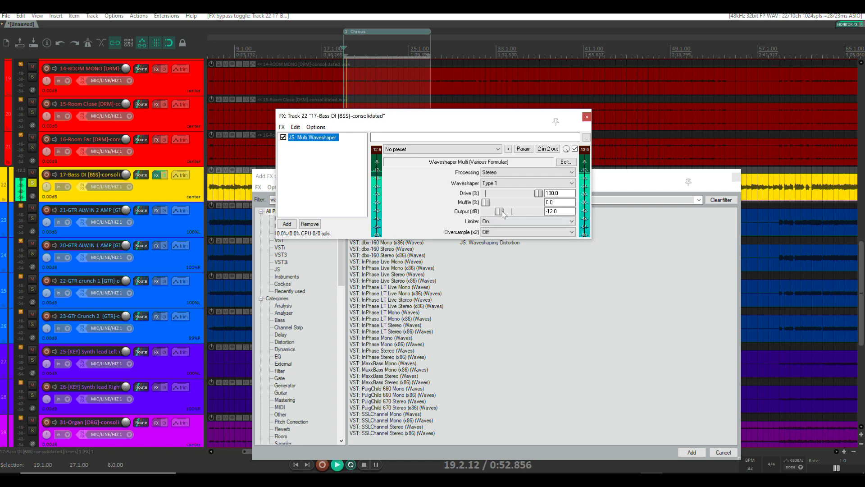
{"action": "left_click_drag", "start_coordinate": [499, 212], "coordinate": [502, 212]}
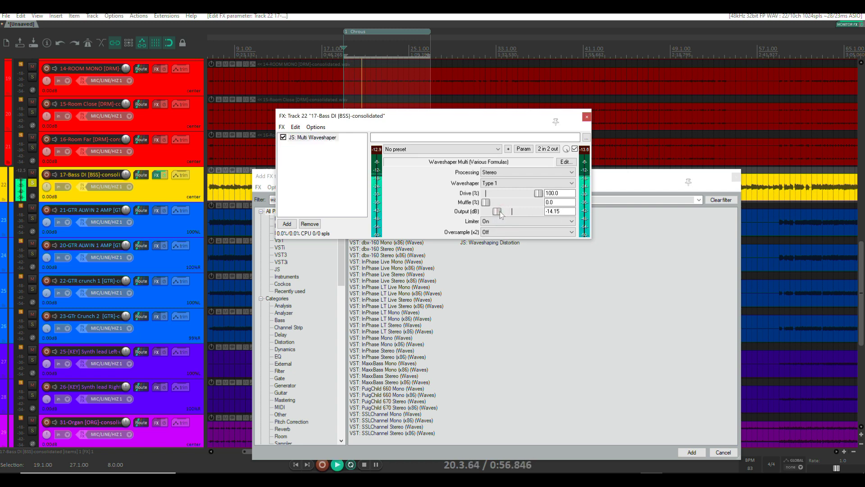
{"action": "key", "text": "ctrl+z"}
{"action": "key", "text": "space"}
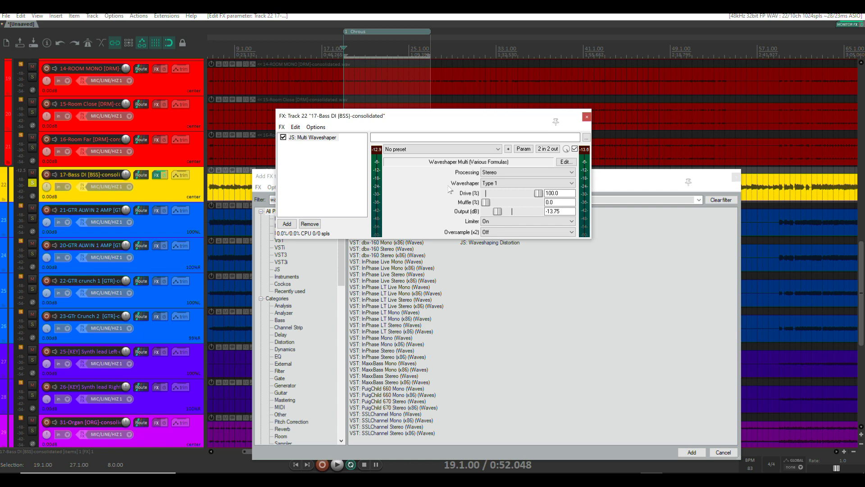
Set the 17-Bass DI track to 6 track channels in its routing settings
{"action": "left_click", "coordinate": [140, 177]}
{"action": "left_click", "coordinate": [333, 199]}
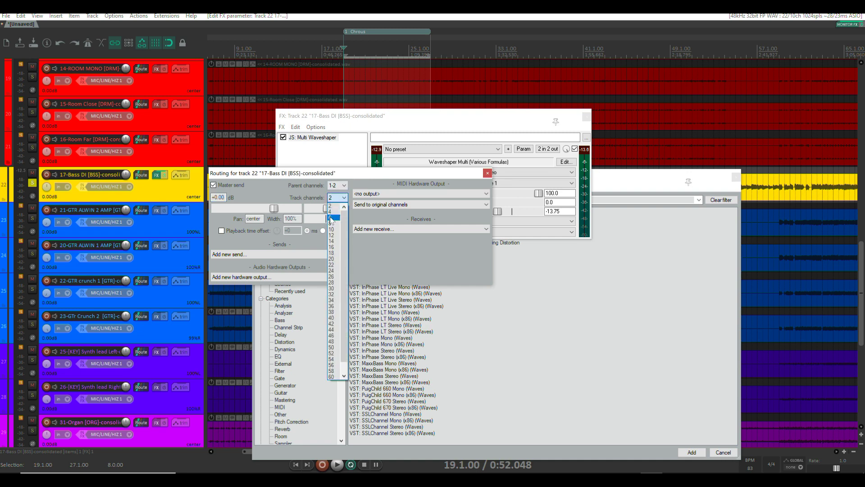
{"action": "left_click", "coordinate": [335, 215]}
{"action": "left_click", "coordinate": [488, 173]}
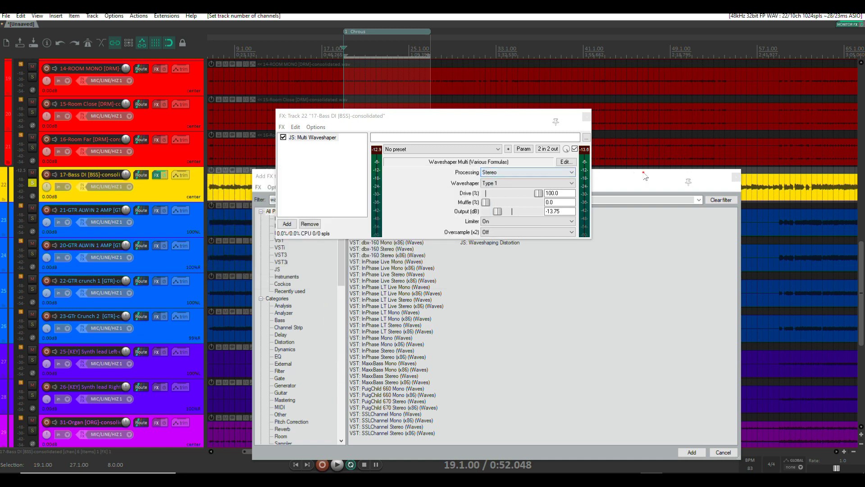
Add JS: 3-Band Splitter before and JS: 3-Band Joiner after Multi Waveshaper in the 17-Bass DI effects chain
{"action": "left_click", "coordinate": [333, 207]}
{"action": "type", "text": "3 band"}
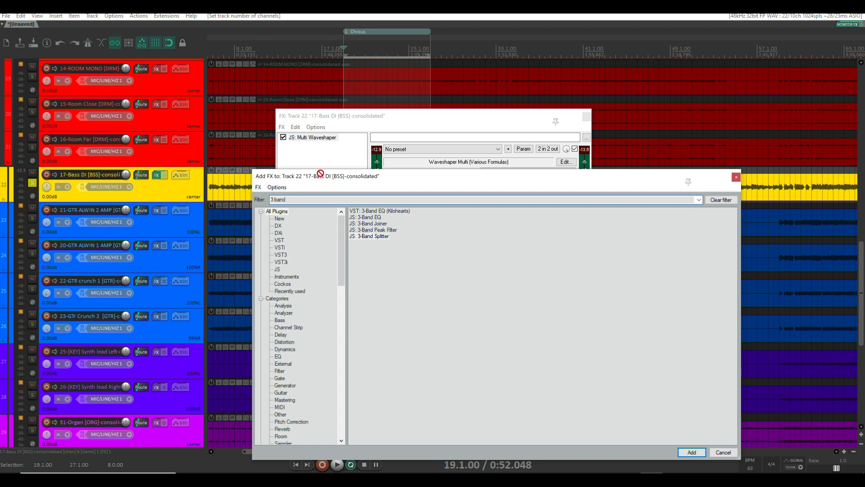
{"action": "key", "text": "Return"}
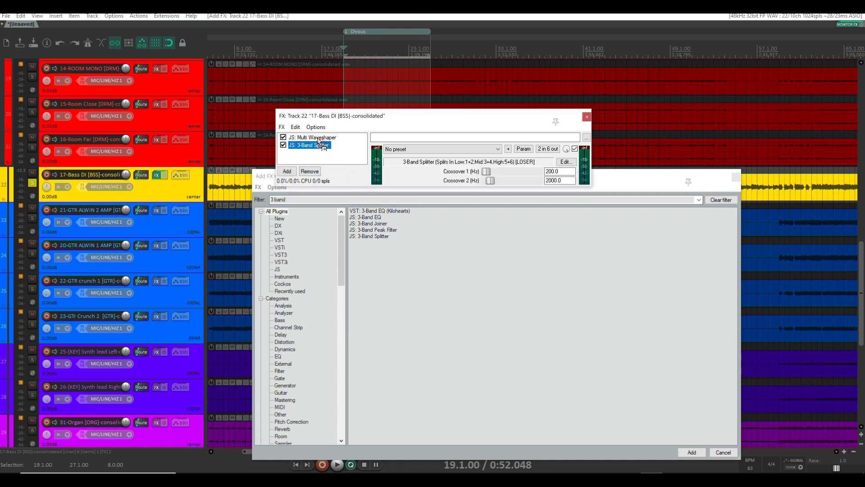
{"action": "left_click_drag", "start_coordinate": [322, 149], "coordinate": [321, 136]}
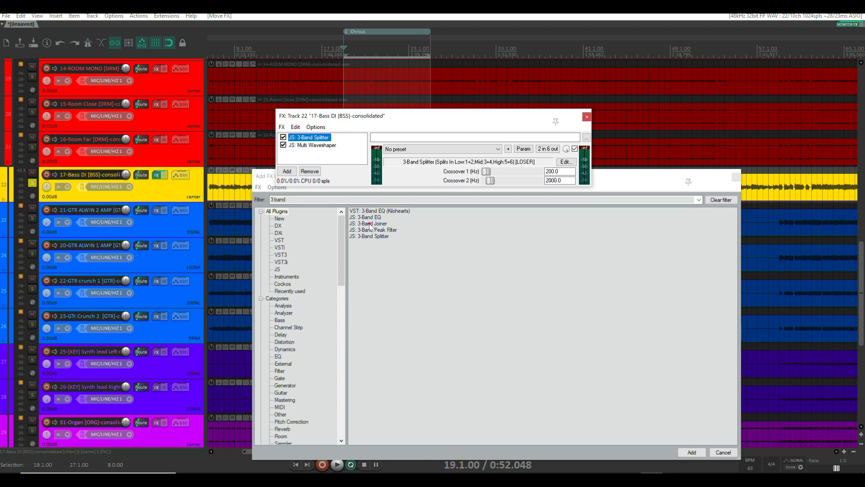
{"action": "left_click", "coordinate": [370, 223]}
{"action": "key", "text": "Return"}
{"action": "left_click", "coordinate": [311, 137]}
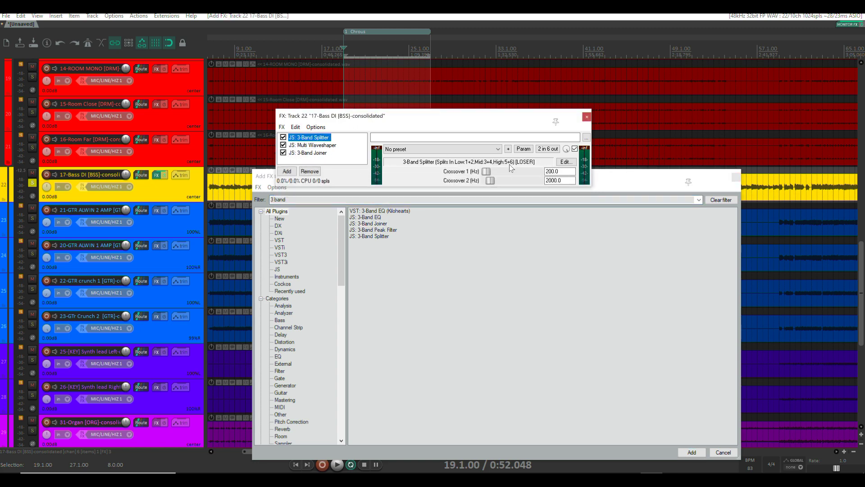
Set Crossover 1 of the bass 3-Band Splitter to 250 Hz
{"action": "double_click", "coordinate": [566, 171]}
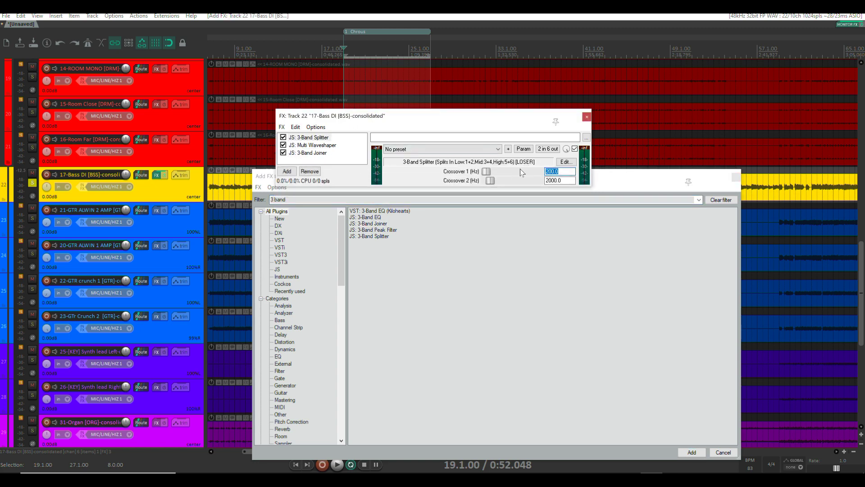
{"action": "double_click", "coordinate": [566, 182]}
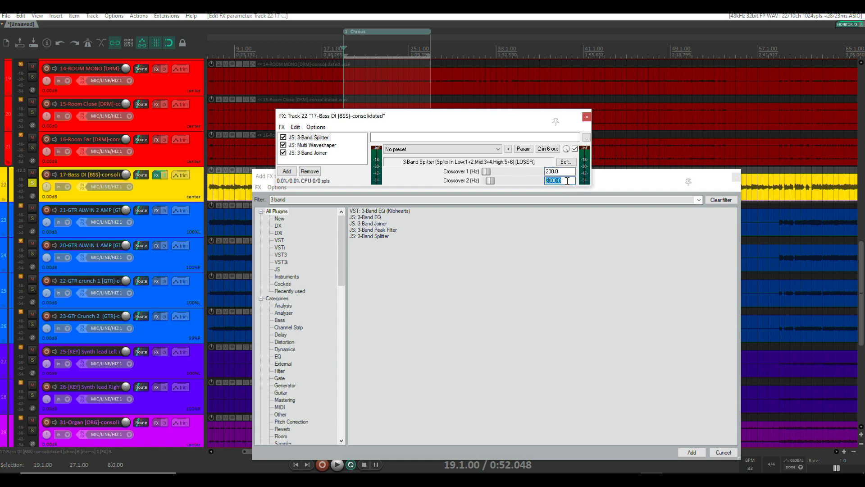
{"action": "double_click", "coordinate": [559, 171]}
{"action": "type", "text": "250"}
{"action": "key", "text": "Tab"}
Route the bass Multi Waveshaper's left and right inputs and outputs to channels 3 and 4, and start playback
{"action": "left_click", "coordinate": [312, 145]}
{"action": "left_click", "coordinate": [545, 151]}
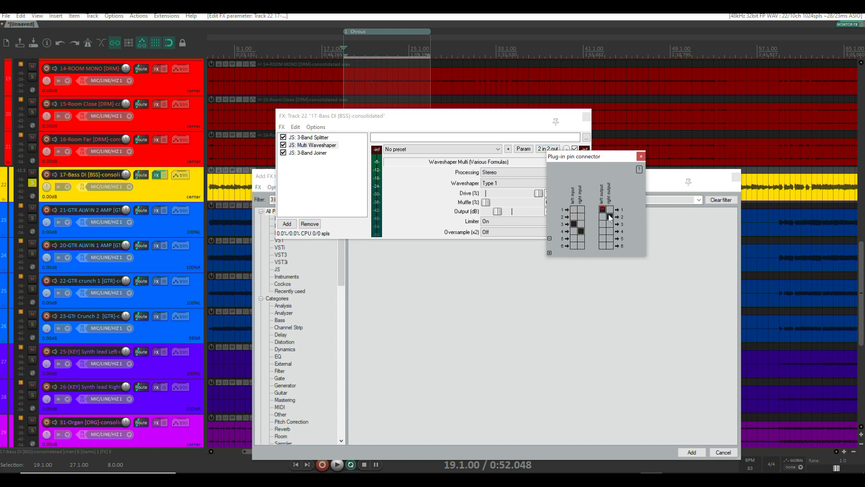
{"action": "key", "text": "space"}
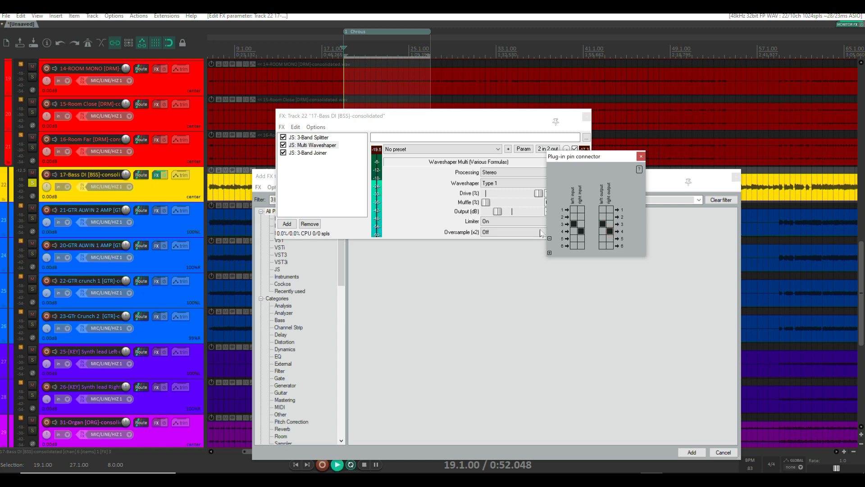
{"action": "left_click", "coordinate": [548, 149]}
Set the bass Multi Waveshaper Output to -12.5 dB while comparing it with bypass during playback, and stop
{"action": "left_click_drag", "start_coordinate": [498, 212], "coordinate": [503, 217]}
{"action": "left_click", "coordinate": [284, 145]}
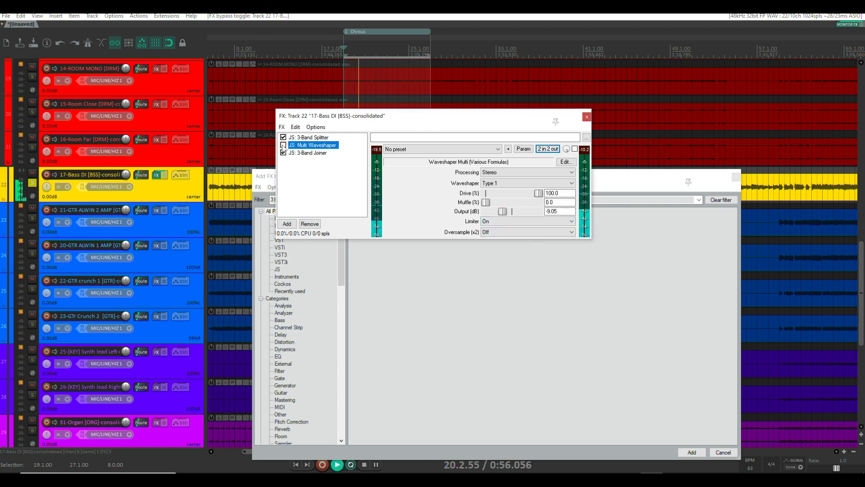
{"action": "left_click", "coordinate": [284, 145]}
{"action": "left_click_drag", "start_coordinate": [501, 214], "coordinate": [498, 214]}
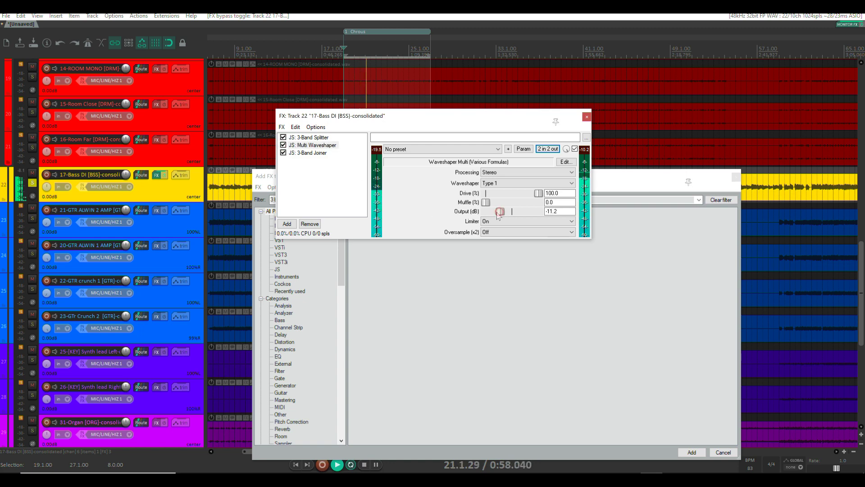
{"action": "left_click", "coordinate": [283, 145]}
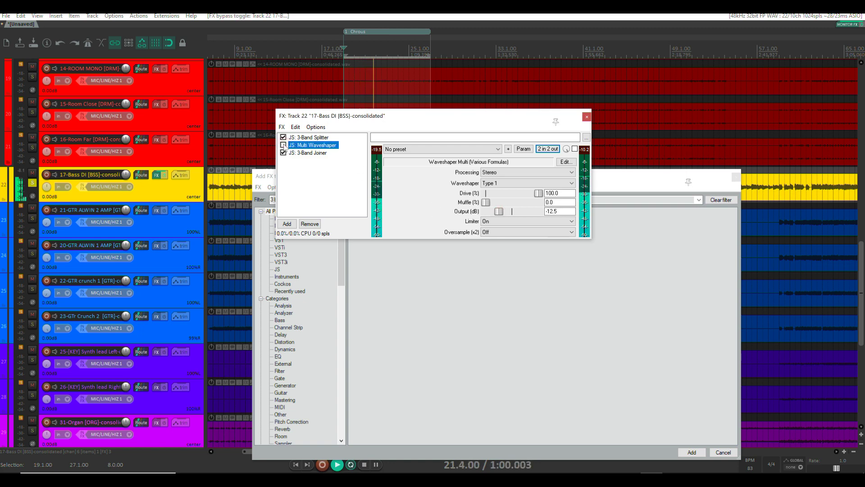
{"action": "left_click", "coordinate": [284, 145]}
{"action": "key", "text": "space"}
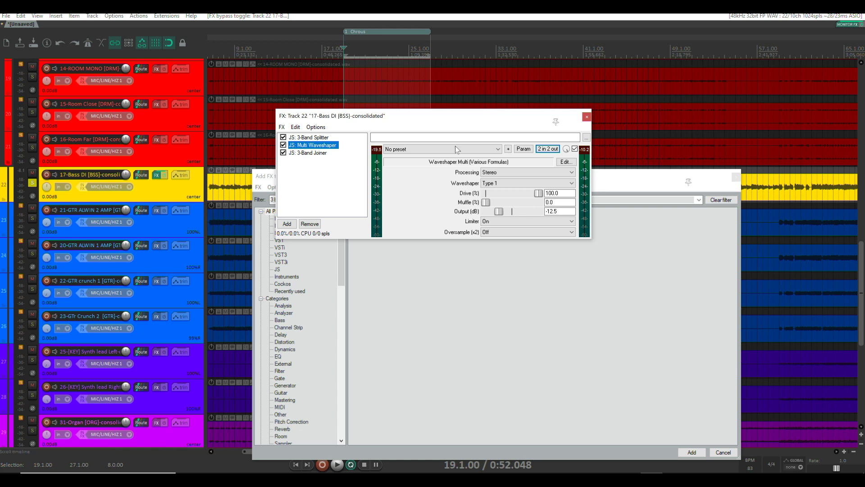
Close the bass effects chain and remove all effects from 17-Bass DI, SNARE BUSS and KICK BUS
{"action": "left_click", "coordinate": [586, 117]}
{"action": "left_click", "coordinate": [157, 177], "text": "alt"}
{"action": "scroll", "coordinate": [172, 175], "scroll_direction": "up", "scroll_amount": 15}
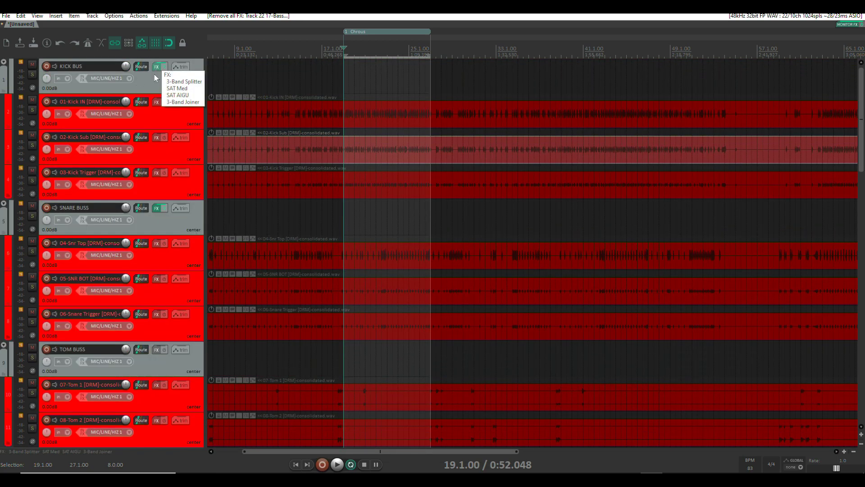
{"action": "scroll", "coordinate": [167, 135], "scroll_direction": "down", "scroll_amount": 5}
{"action": "scroll", "coordinate": [163, 142], "scroll_direction": "up", "scroll_amount": 5}
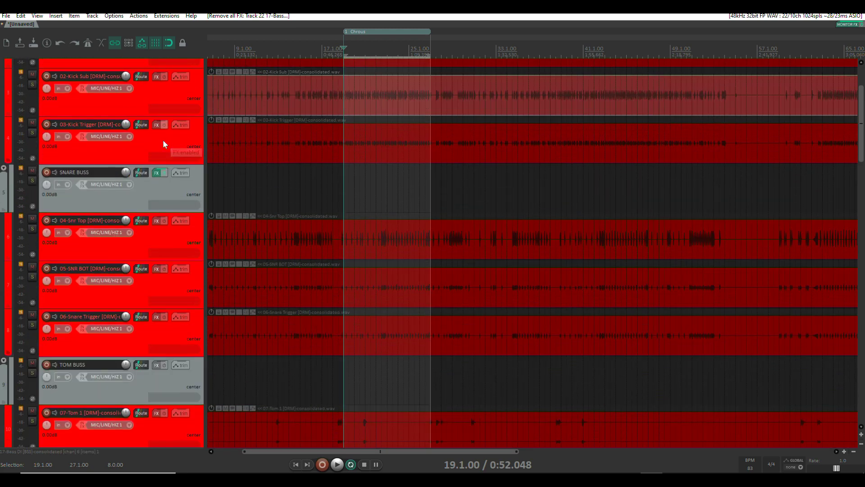
{"action": "scroll", "coordinate": [163, 139], "scroll_direction": "up", "scroll_amount": 2}
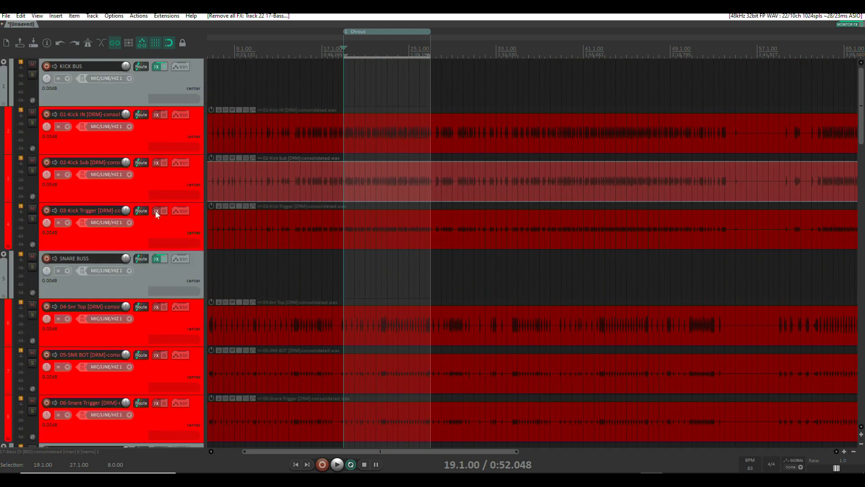
{"action": "left_click", "coordinate": [156, 258], "text": "alt"}
{"action": "left_click", "coordinate": [156, 67], "text": "alt"}
Reset KICK BUS to 2 track channels in its routing settings
{"action": "left_click", "coordinate": [143, 72]}
{"action": "left_click", "coordinate": [142, 70]}
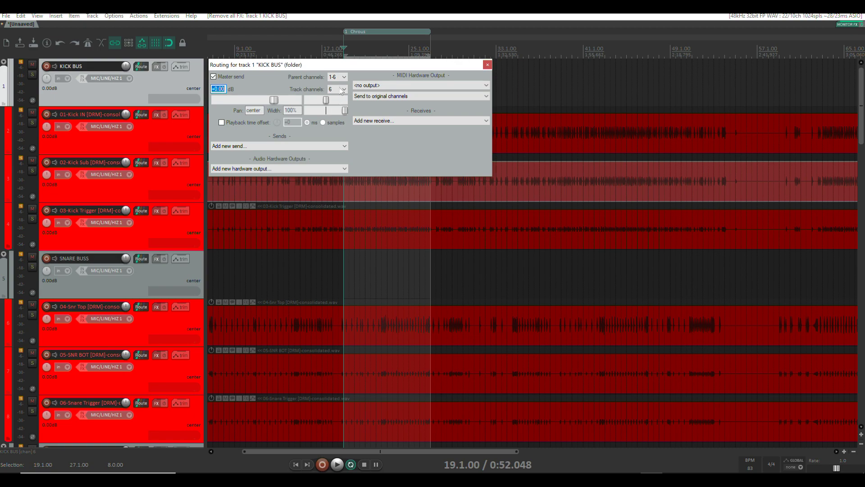
{"action": "key", "text": "Escape"}
Filter the plug-ins for "saturn", add VST: FabFilter Saturn to KICK BUS, and reposition its effects window
{"action": "left_click", "coordinate": [156, 68]}
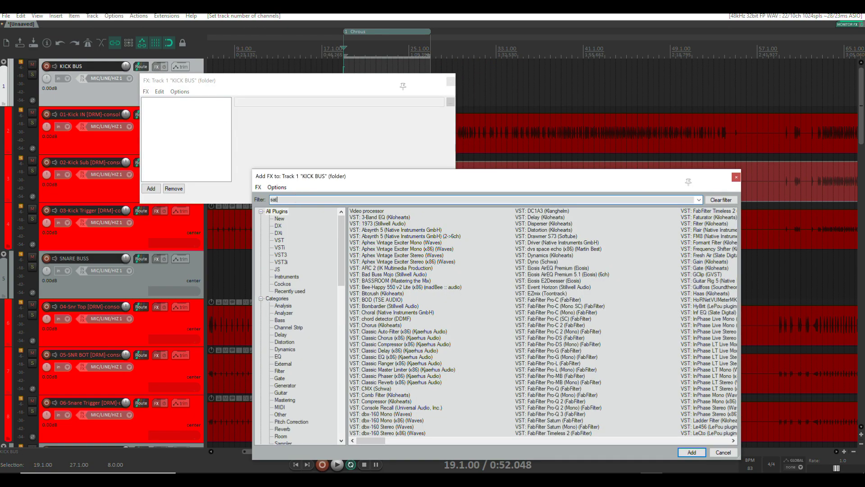
{"action": "type", "text": "saturn"}
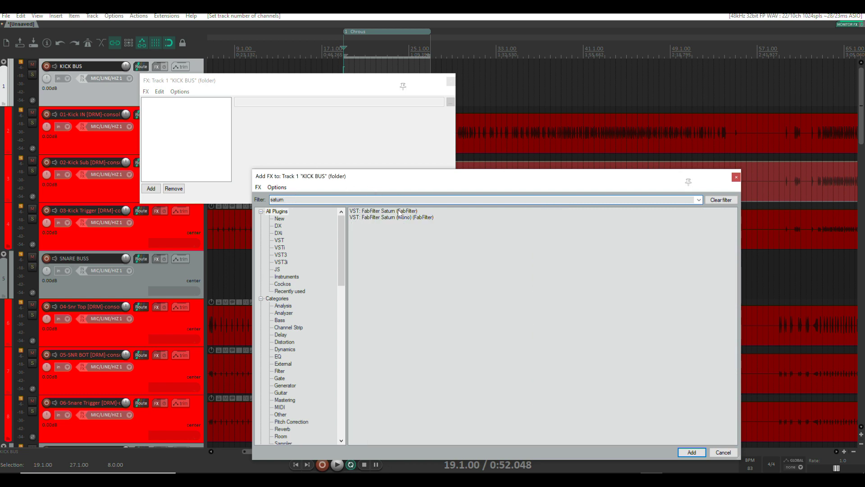
{"action": "key", "text": "Return"}
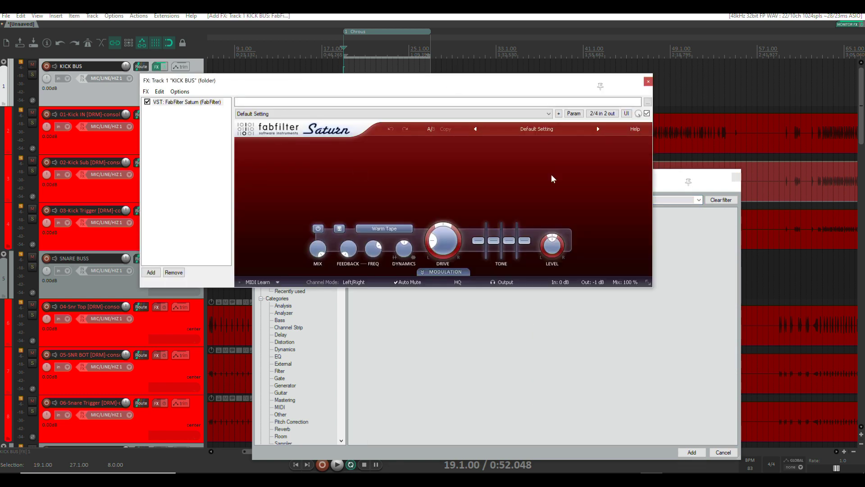
{"action": "left_click", "coordinate": [737, 178]}
{"action": "left_click_drag", "start_coordinate": [458, 82], "coordinate": [439, 72]}
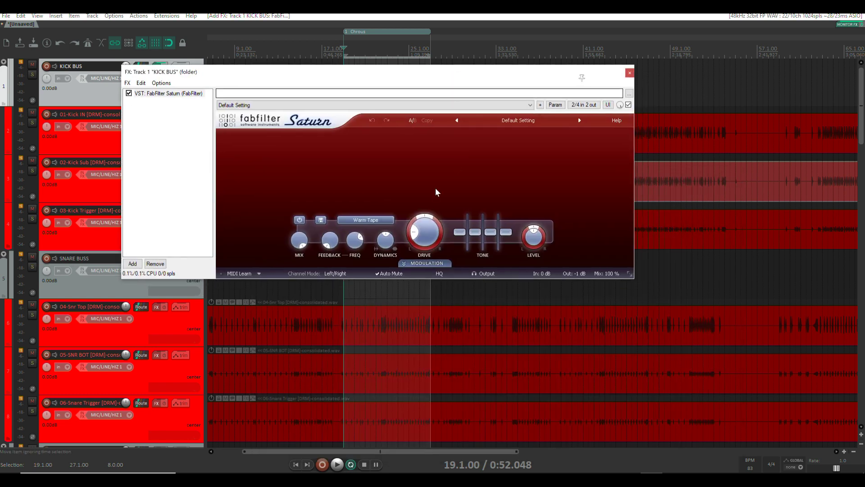
{"action": "left_click_drag", "start_coordinate": [288, 72], "coordinate": [307, 146]}
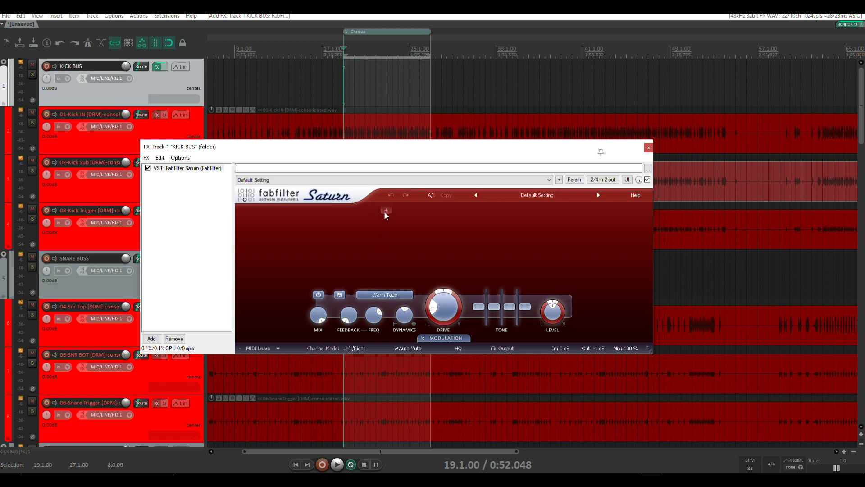
Split FabFilter Saturn into three bands with crossovers at about 499 Hz and 5019 Hz
{"action": "left_click", "coordinate": [385, 210]}
{"action": "left_click_drag", "start_coordinate": [385, 232], "coordinate": [429, 239]}
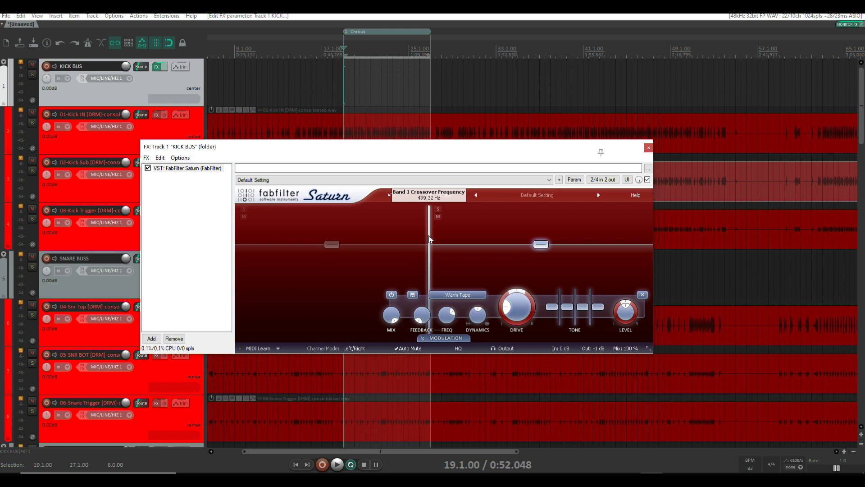
{"action": "left_click", "coordinate": [565, 210]}
{"action": "left_click_drag", "start_coordinate": [568, 229], "coordinate": [569, 232]}
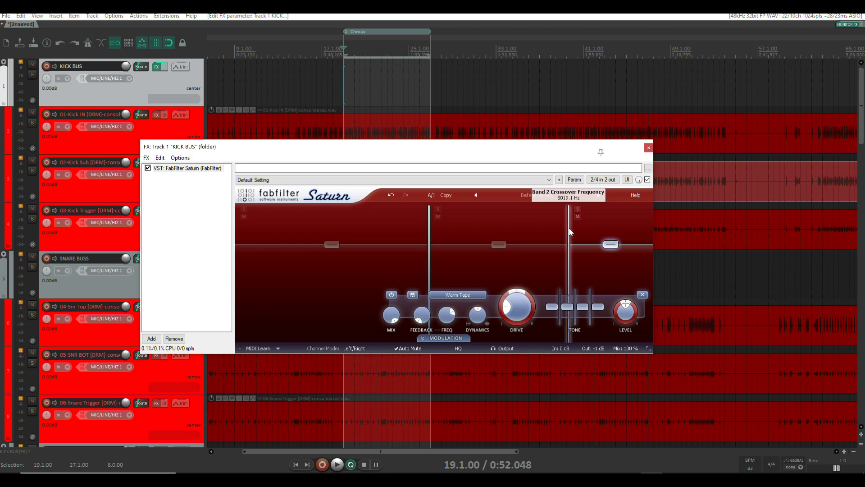
Raise Saturn's Drive to about 87 % on the middle band and strongly on the high band
{"action": "left_click", "coordinate": [332, 244]}
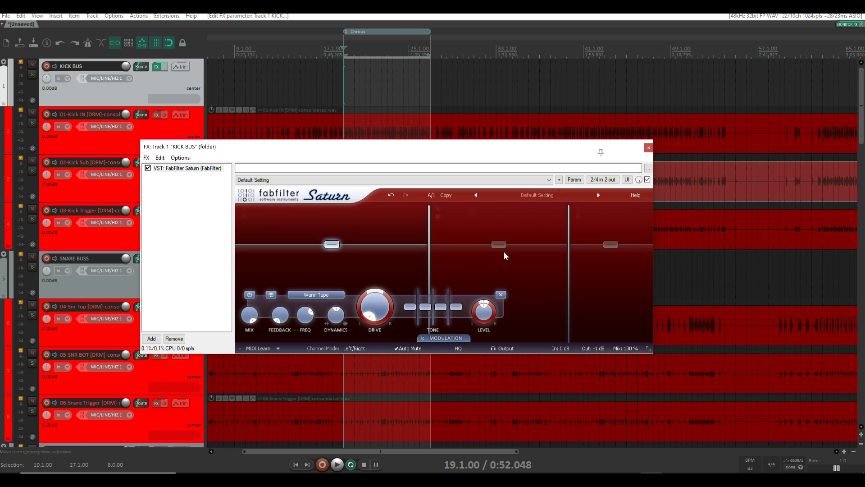
{"action": "left_click", "coordinate": [500, 248]}
{"action": "mouse_move", "coordinate": [499, 290]}
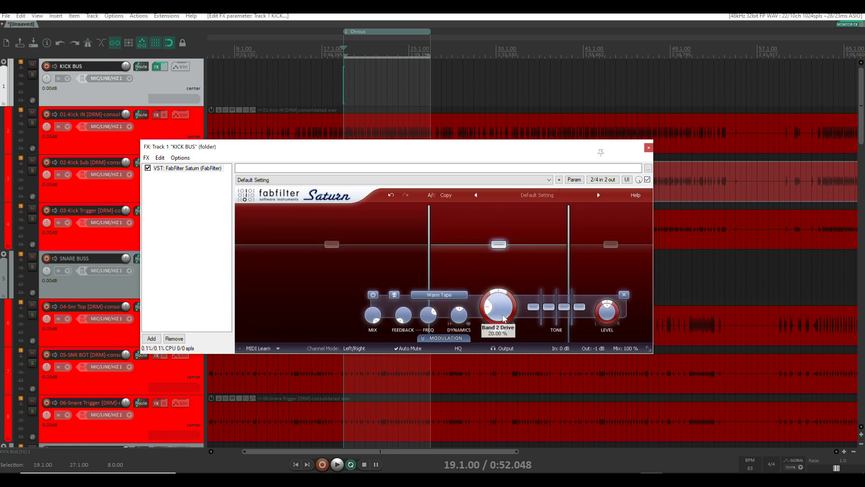
{"action": "left_click_drag", "start_coordinate": [498, 290], "coordinate": [493, 219]}
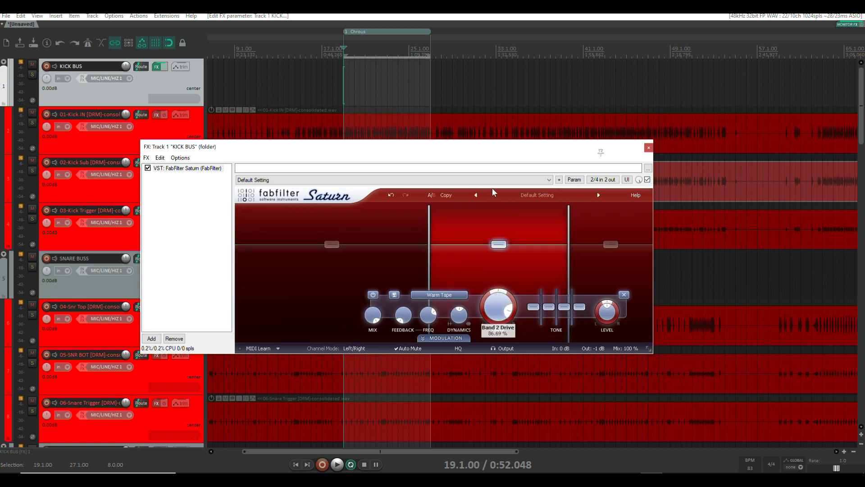
{"action": "left_click_drag", "start_coordinate": [491, 188], "coordinate": [492, 187]}
{"action": "left_click", "coordinate": [610, 244]}
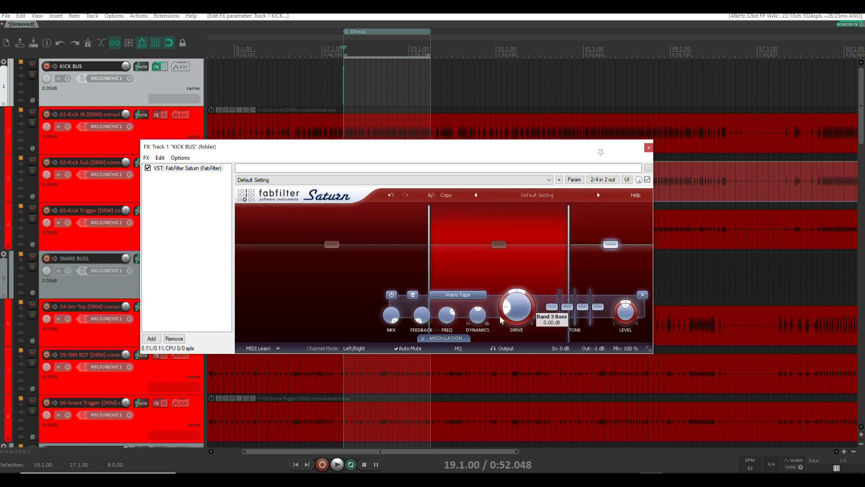
{"action": "left_click_drag", "start_coordinate": [500, 316], "coordinate": [500, 271]}
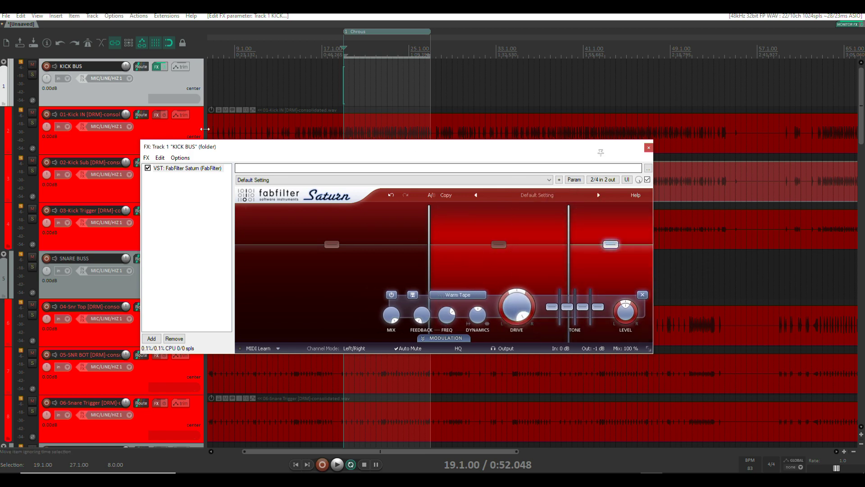
Solo KICK BUS and play the chorus, comparing the sound with FabFilter Saturn bypassed and enabled
{"action": "left_click", "coordinate": [32, 74]}
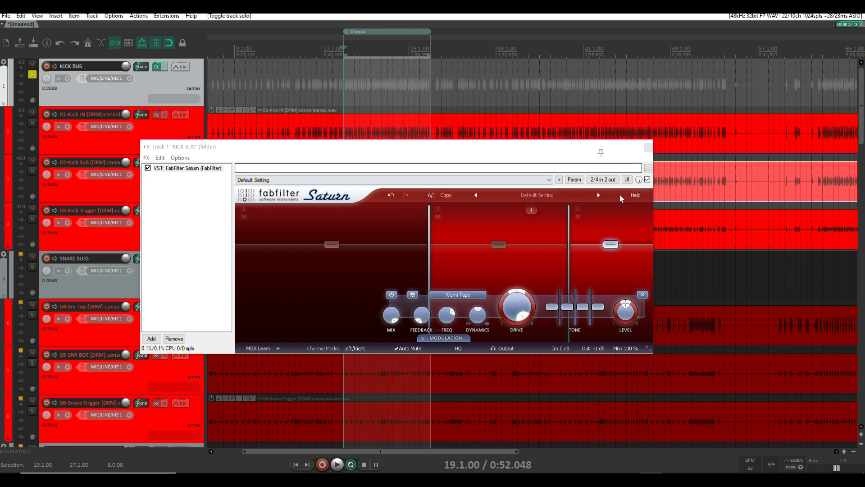
{"action": "left_click", "coordinate": [148, 168]}
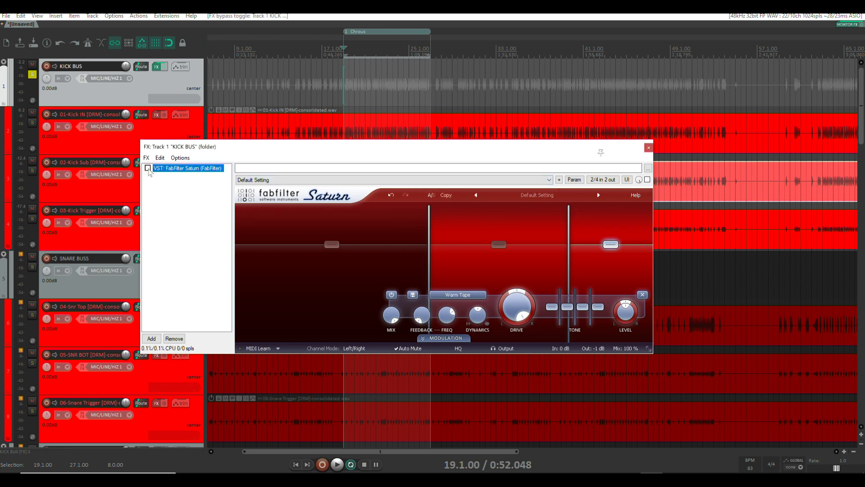
{"action": "key", "text": "space"}
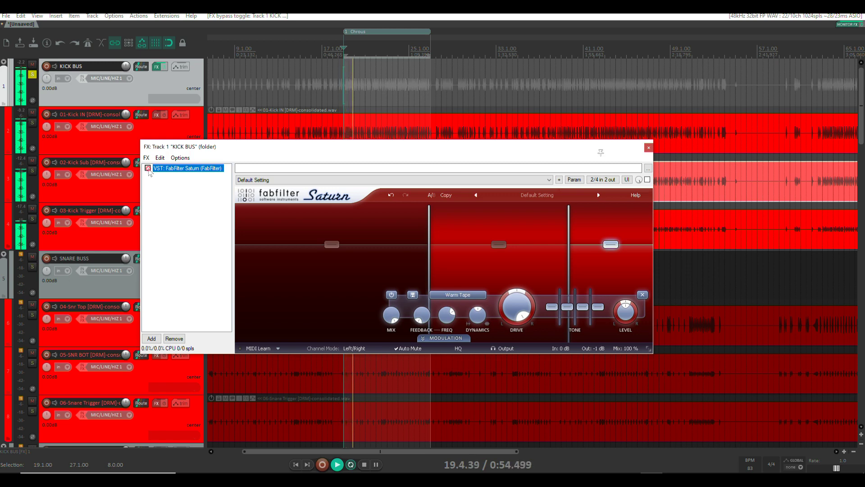
{"action": "left_click", "coordinate": [148, 168]}
{"action": "key", "text": "space"}
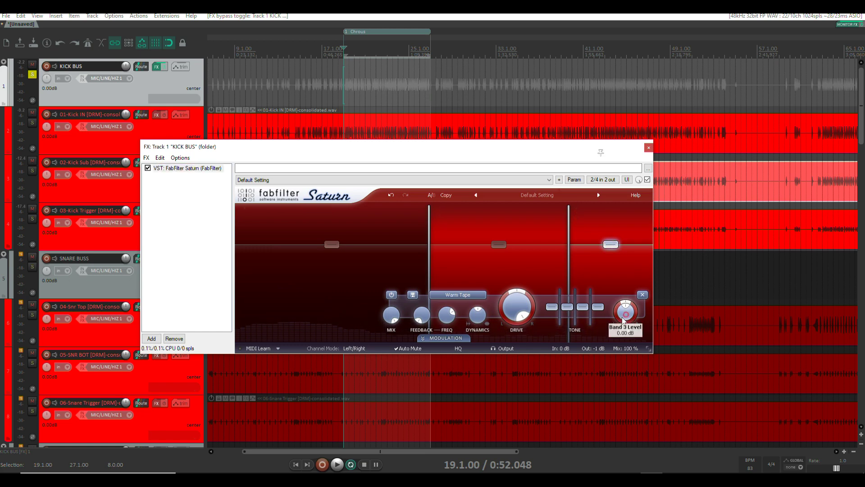
Slightly lower the Level of Saturn's high band and middle band
{"action": "left_click_drag", "start_coordinate": [625, 317], "coordinate": [620, 328]}
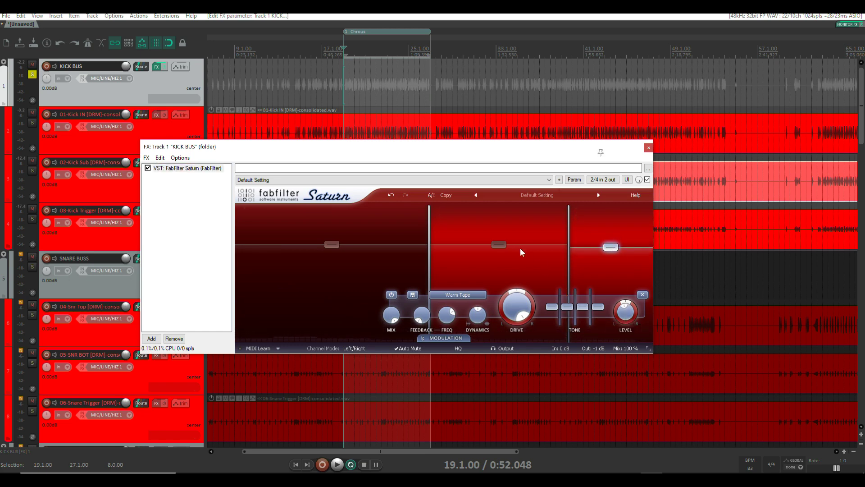
{"action": "left_click", "coordinate": [498, 244]}
{"action": "left_click_drag", "start_coordinate": [612, 316], "coordinate": [607, 328]}
Play the chorus while switching Saturn off and back on, stop playback, and close the KICK BUS effects window
{"action": "key", "text": "space"}
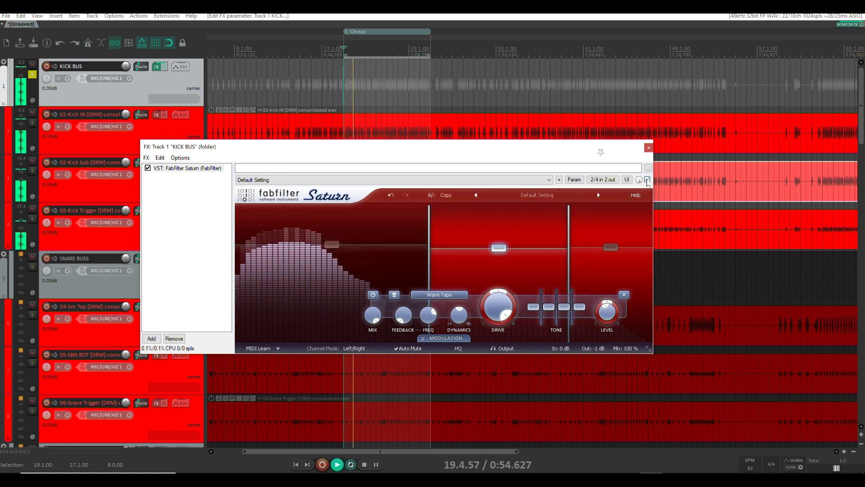
{"action": "left_click", "coordinate": [648, 180]}
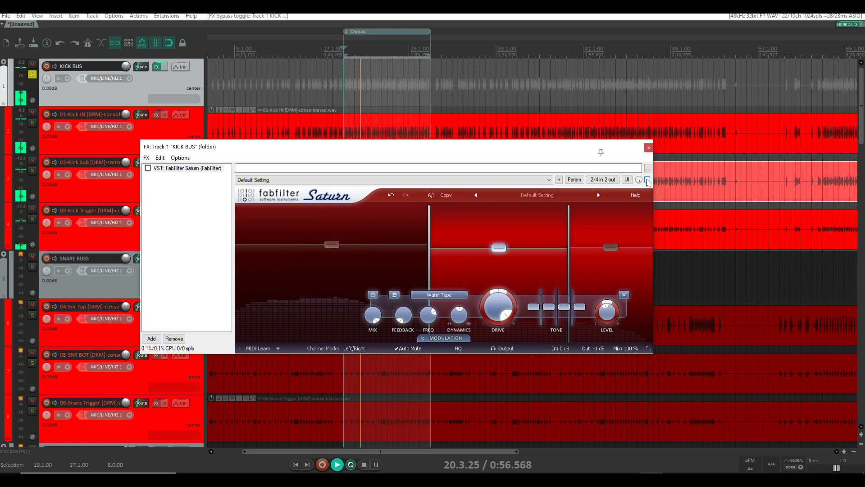
{"action": "left_click", "coordinate": [648, 179]}
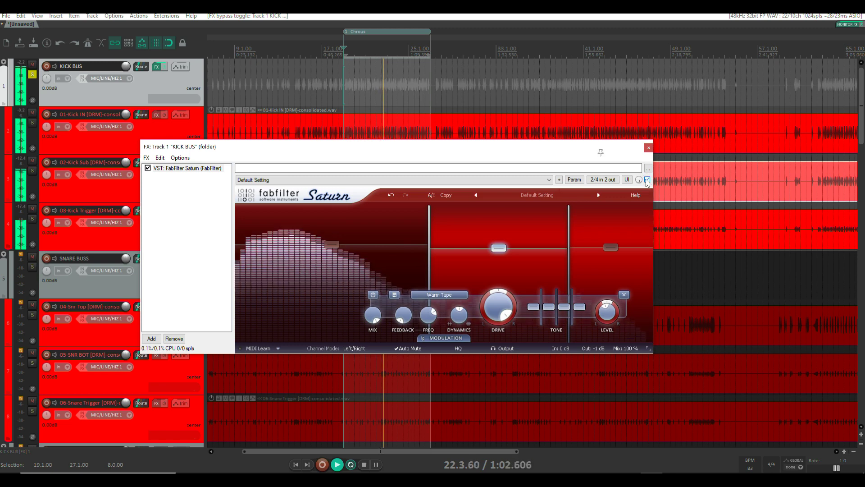
{"action": "key", "text": "space"}
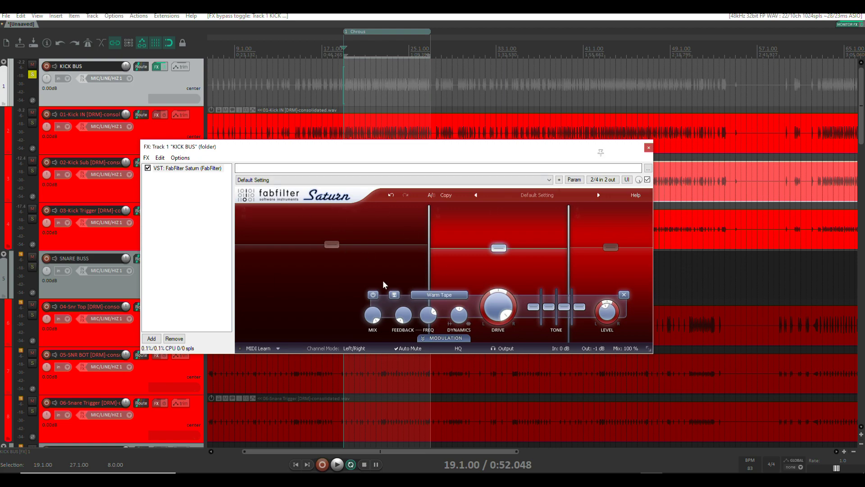
{"action": "key", "text": "Escape"}
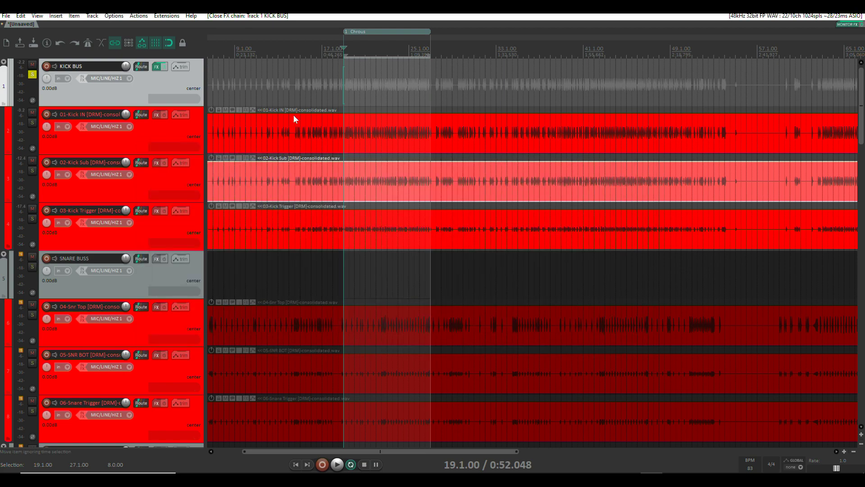